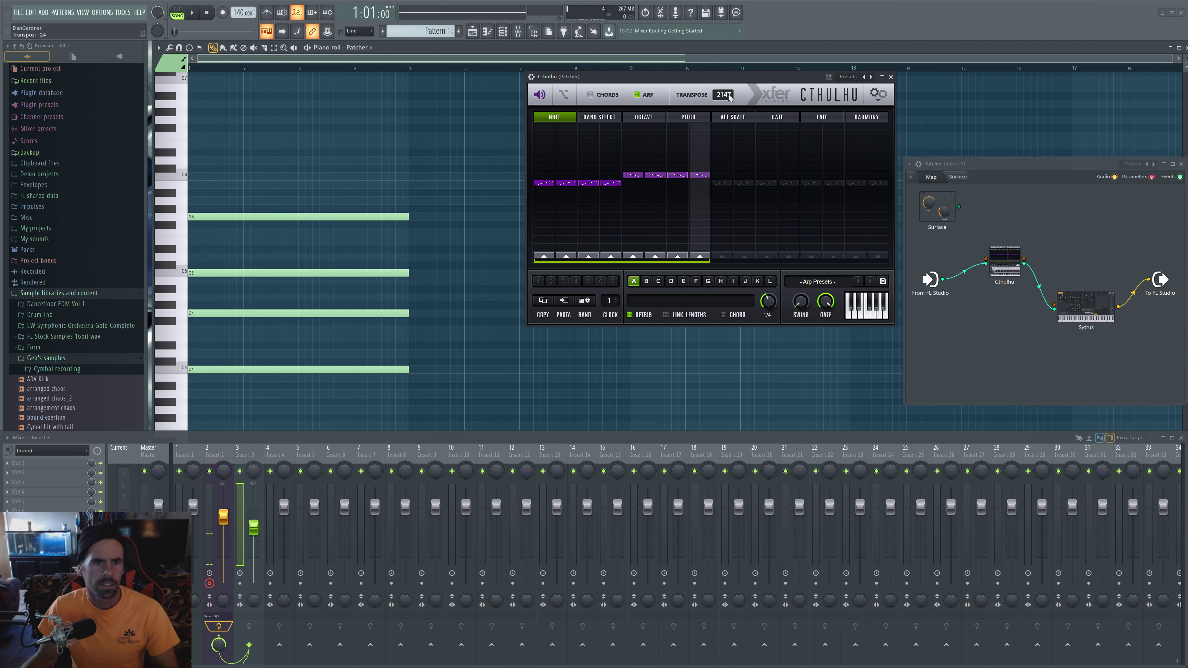
Vary the Cthulhu arpeggiator's transpose up and down, and return it to 0.
{"action": "scroll", "coordinate": [728, 97], "scroll_direction": "up", "scroll_amount": 10}
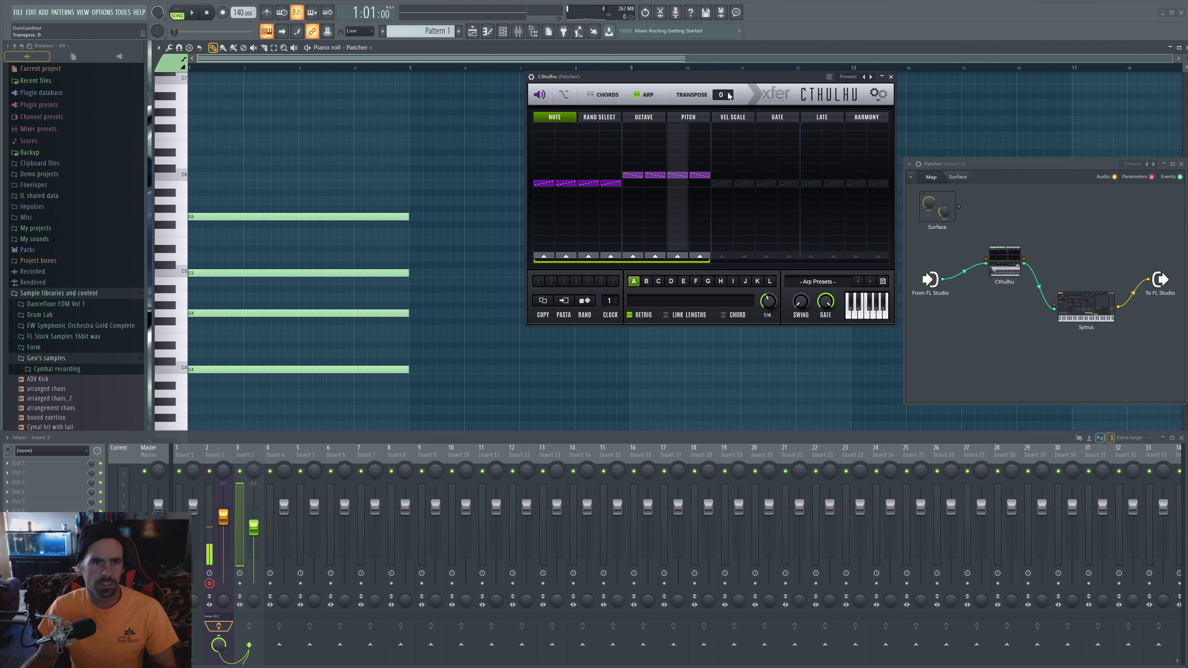
{"action": "scroll", "coordinate": [730, 95], "scroll_direction": "up", "scroll_amount": 3}
{"action": "scroll", "coordinate": [732, 97], "scroll_direction": "down", "scroll_amount": 3}
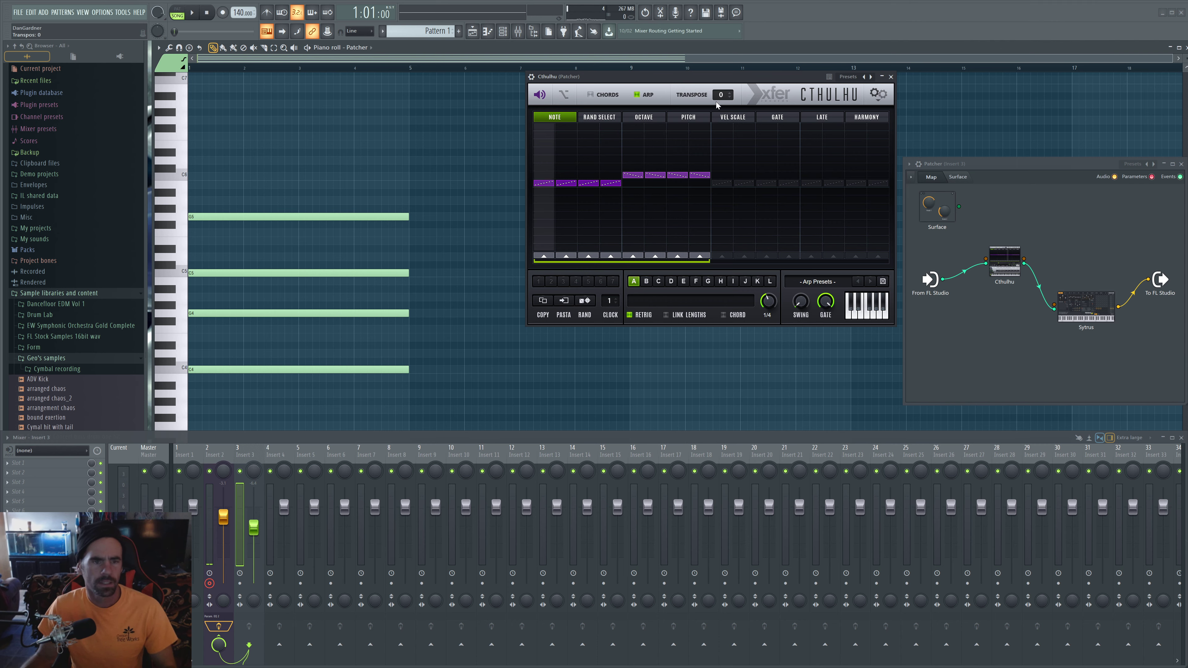
{"action": "scroll", "coordinate": [732, 93], "scroll_direction": "up", "scroll_amount": 2}
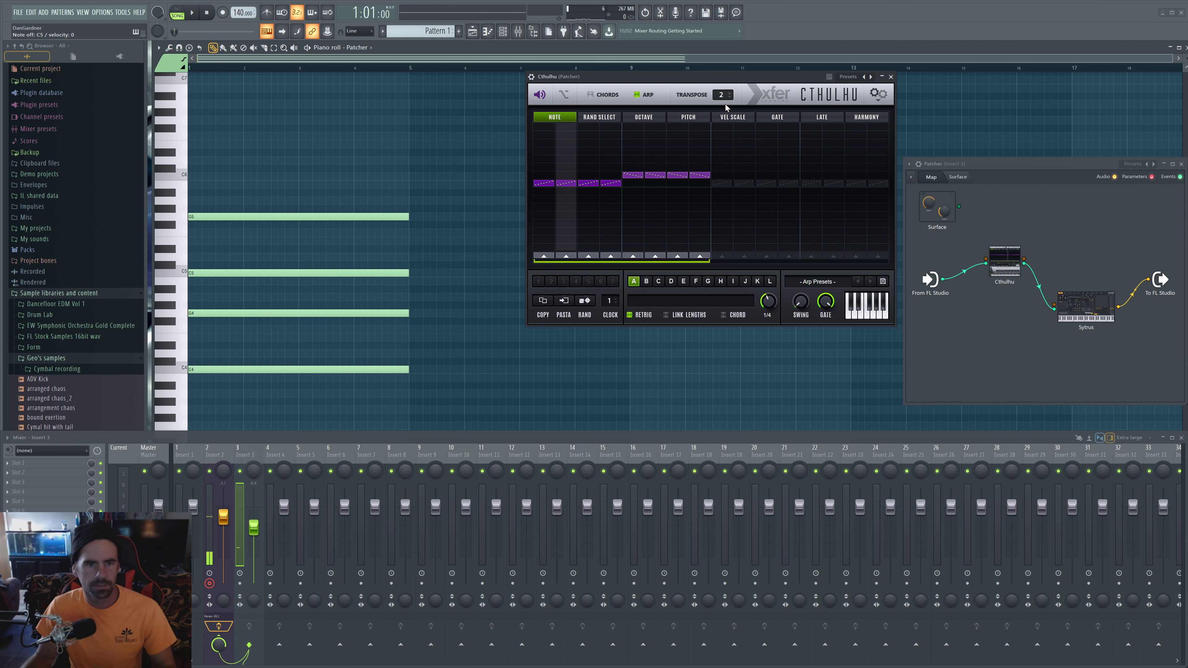
{"action": "scroll", "coordinate": [735, 96], "scroll_direction": "down", "scroll_amount": 5}
{"action": "scroll", "coordinate": [735, 97], "scroll_direction": "up", "scroll_amount": 2}
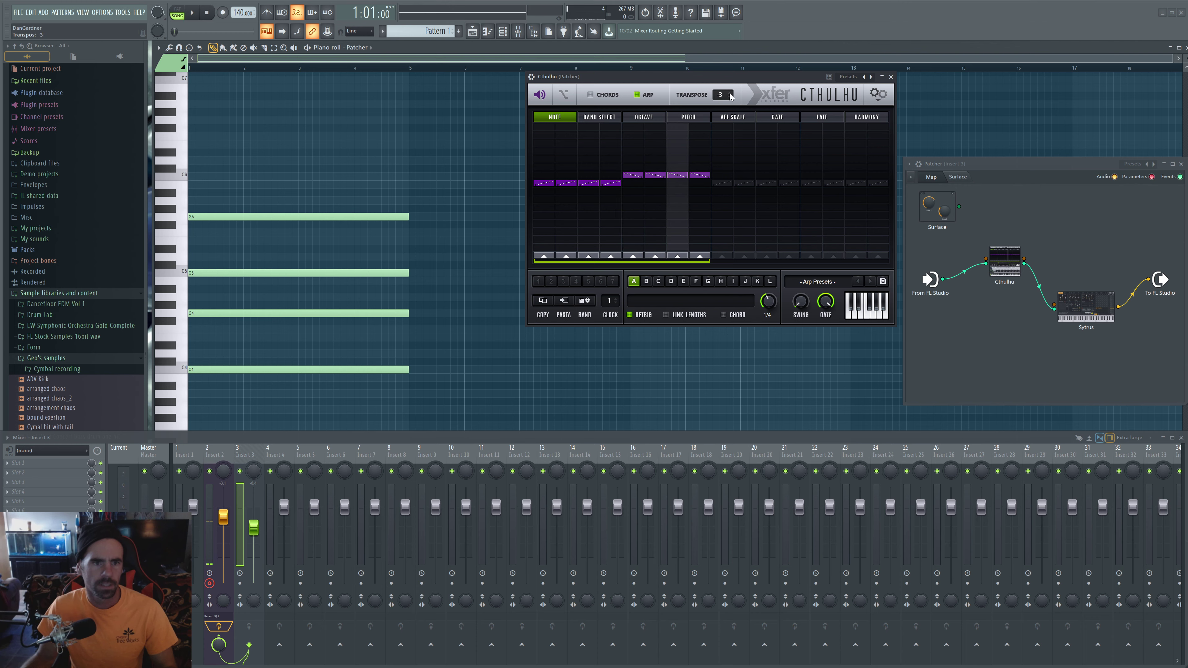
{"action": "scroll", "coordinate": [730, 94], "scroll_direction": "up", "scroll_amount": 1}
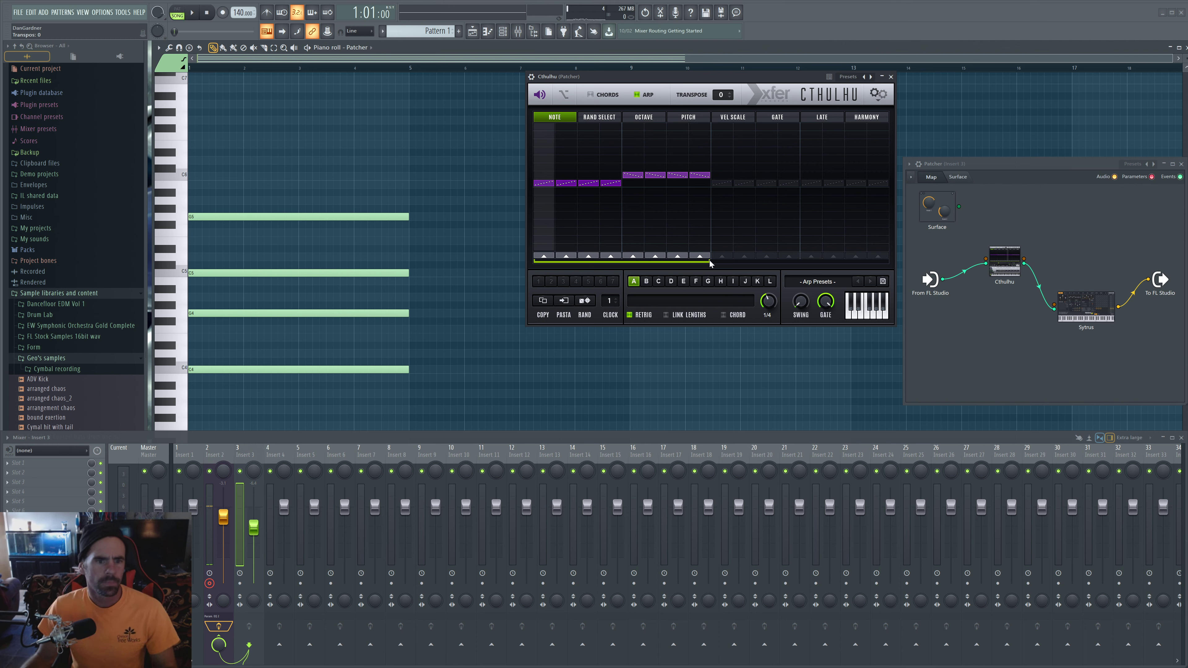
Shorten the loop of the arpeggiator's note lane to four steps.
{"action": "mouse_move", "coordinate": [708, 262]}
{"action": "left_mouse_down"}
{"action": "mouse_move", "coordinate": [622, 266]}
{"action": "mouse_move", "coordinate": [704, 265]}
{"action": "left_mouse_up"}
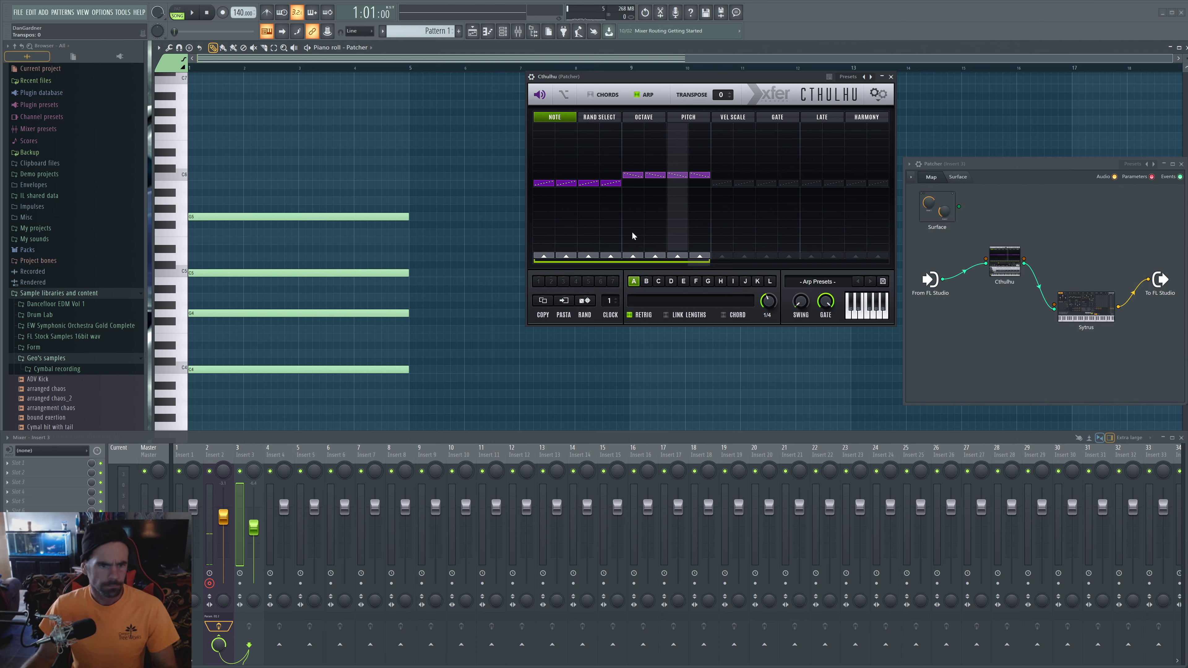
{"action": "left_click_drag", "start_coordinate": [709, 263], "coordinate": [635, 261]}
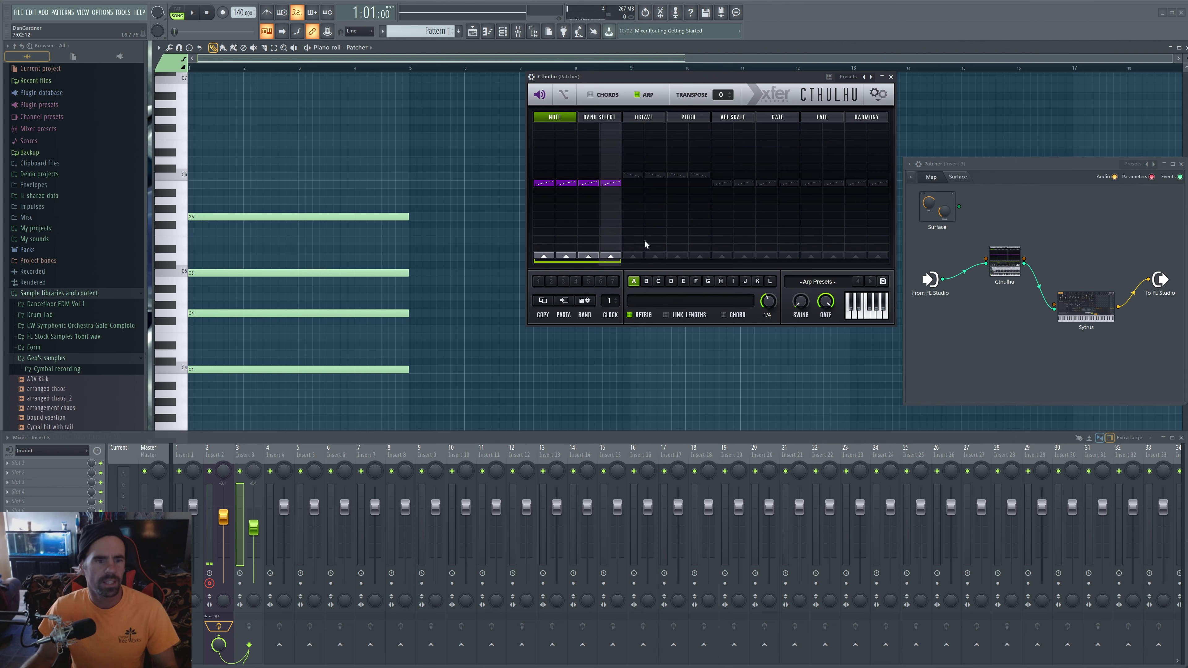
Extend the loops of all arp lanes to 16 steps with Link Lengths on, checking the lanes from Rand Select to Gate.
{"action": "left_click", "coordinate": [667, 316]}
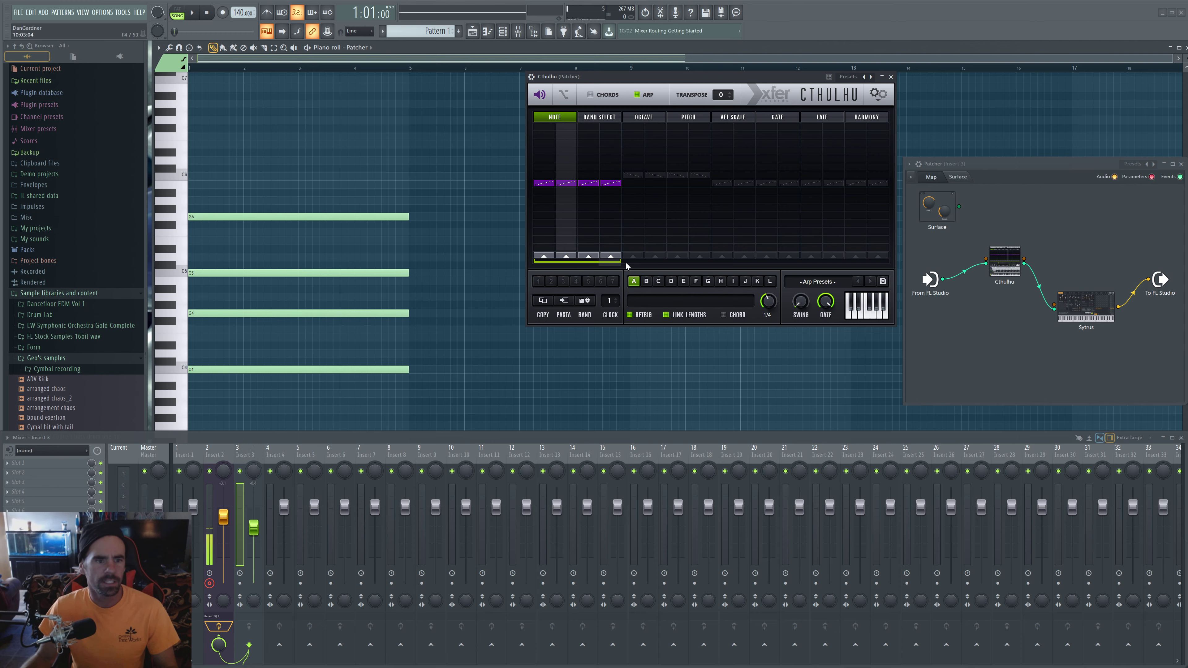
{"action": "left_click_drag", "start_coordinate": [622, 260], "coordinate": [888, 262]}
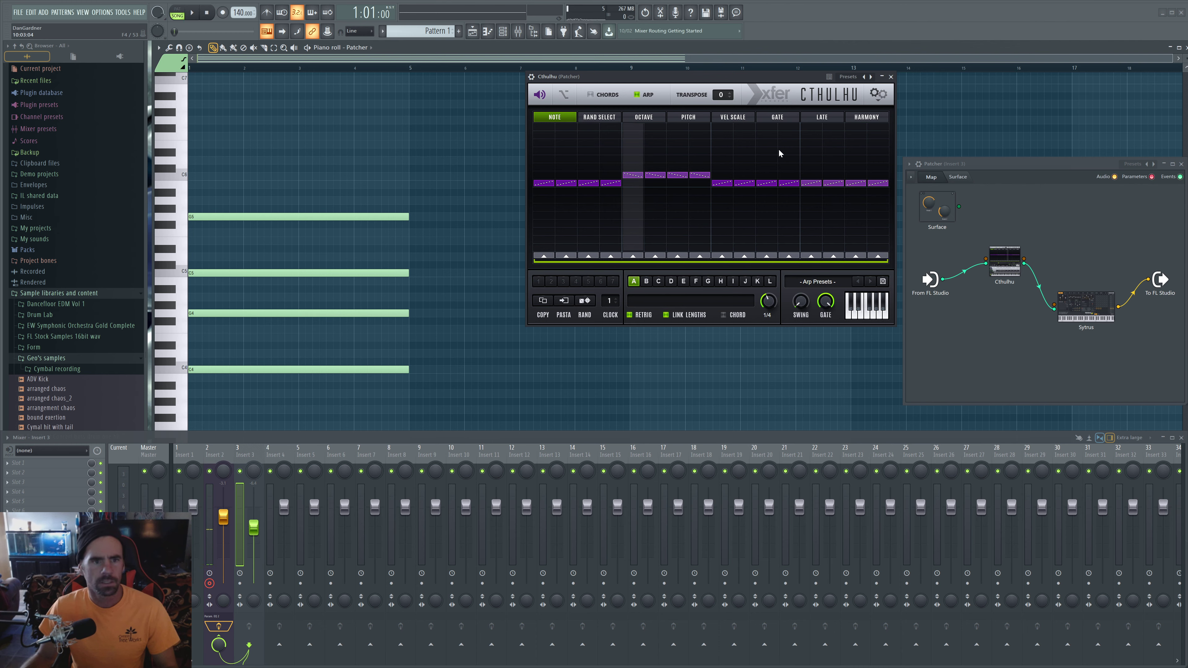
{"action": "left_click", "coordinate": [599, 117]}
{"action": "left_click", "coordinate": [643, 118]}
{"action": "left_click", "coordinate": [688, 118]}
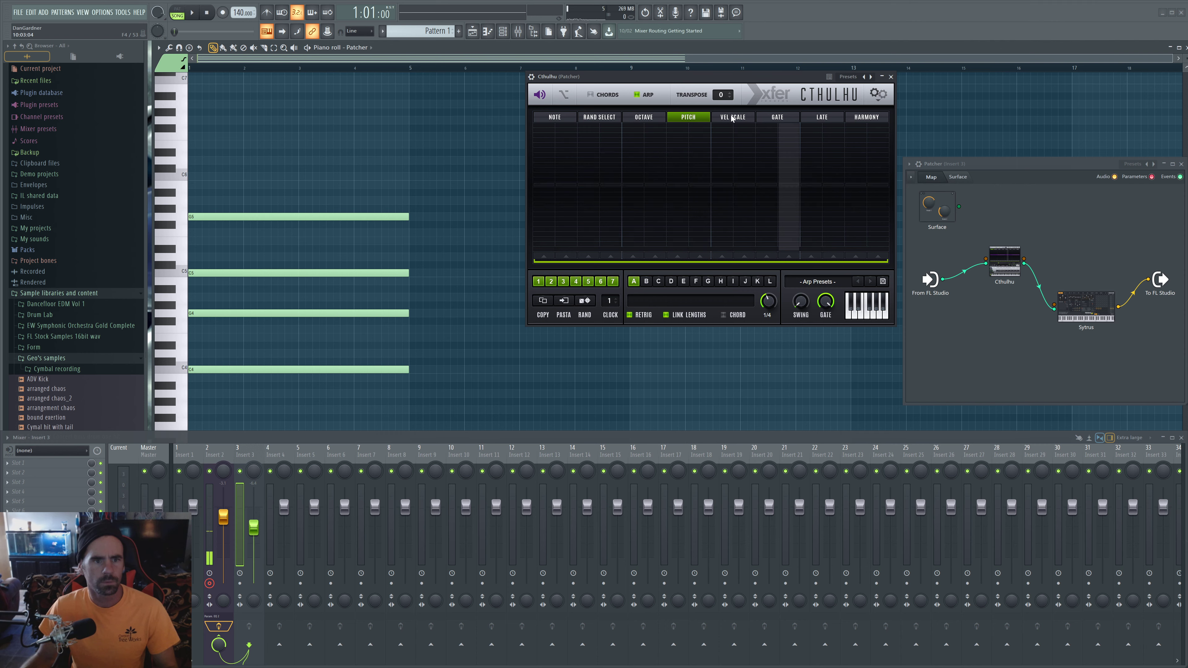
{"action": "left_click", "coordinate": [733, 119]}
{"action": "left_click", "coordinate": [779, 123]}
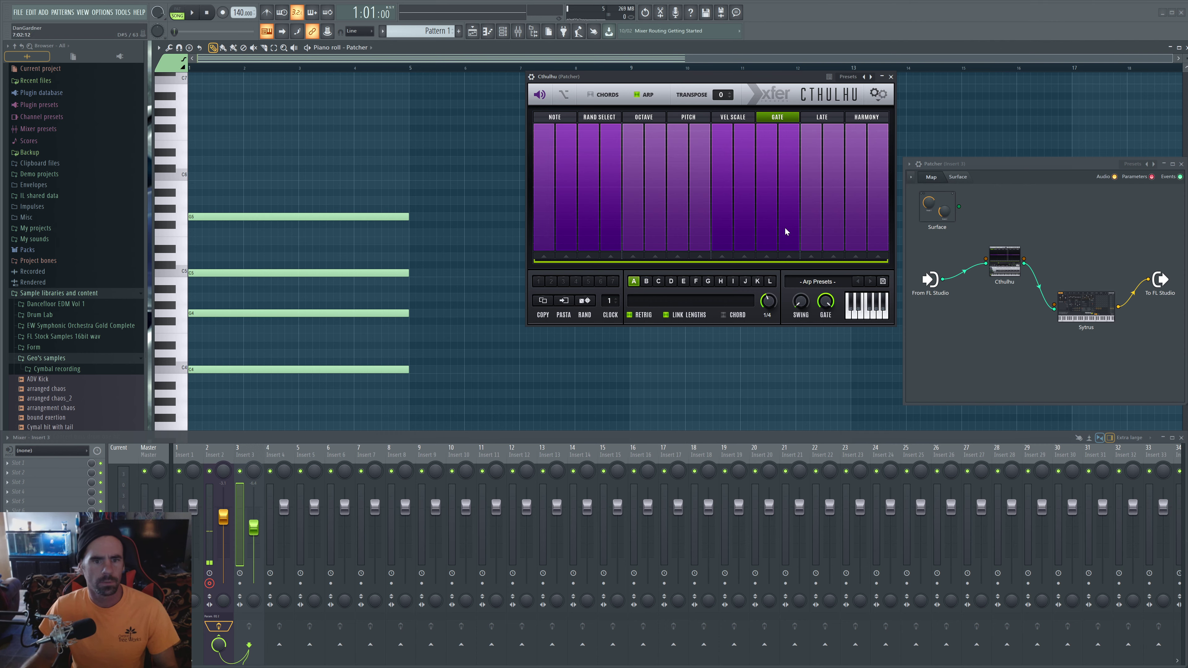
Shorten the loop to eight steps from the note lane and turn off Link Lengths.
{"action": "left_click", "coordinate": [562, 118]}
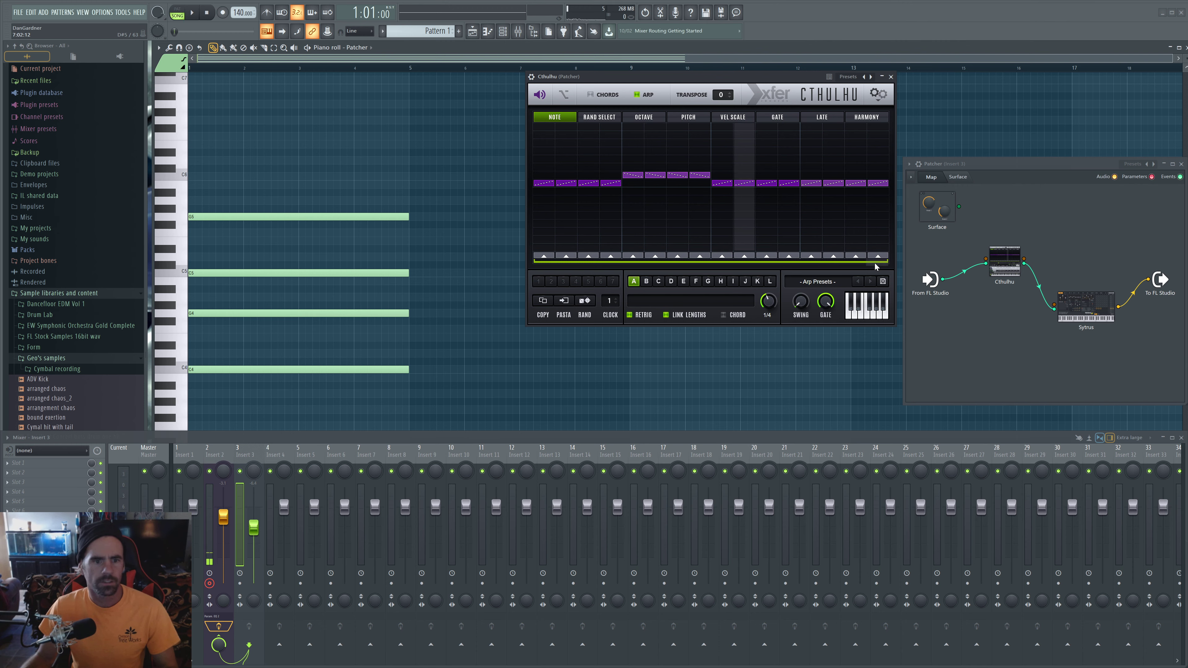
{"action": "left_click_drag", "start_coordinate": [876, 267], "coordinate": [707, 264]}
{"action": "left_click", "coordinate": [667, 315]}
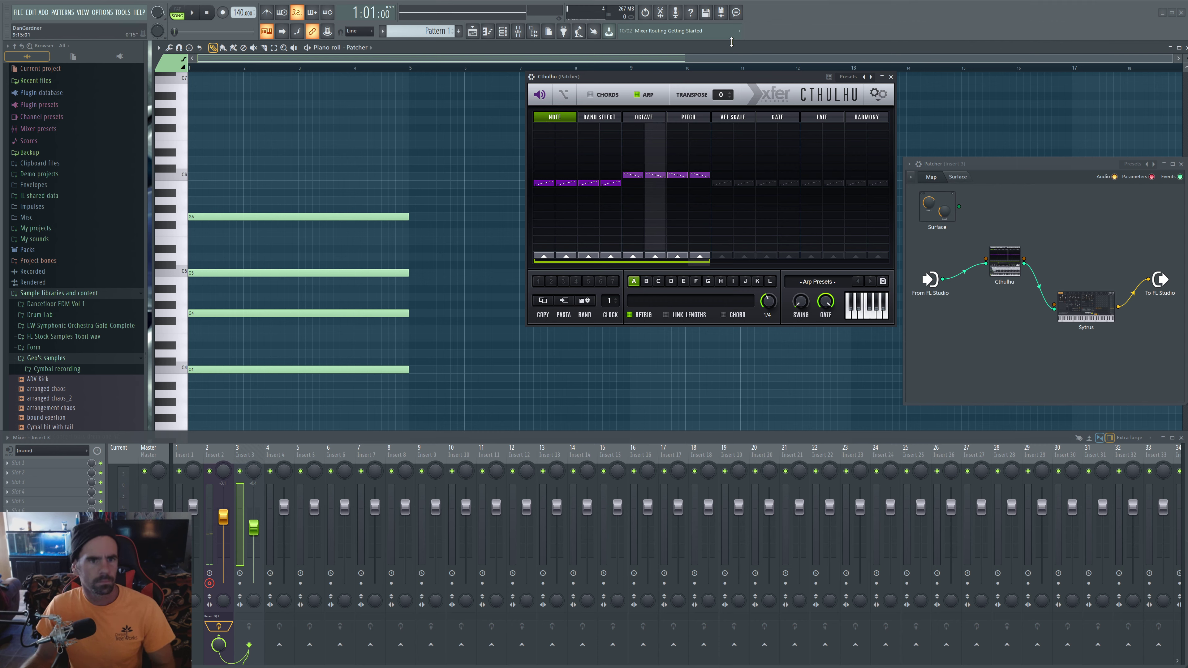
Play the pattern to hear the arpeggio, and raise steps 5 to 8 of the note lane by one row.
{"action": "key", "text": "space"}
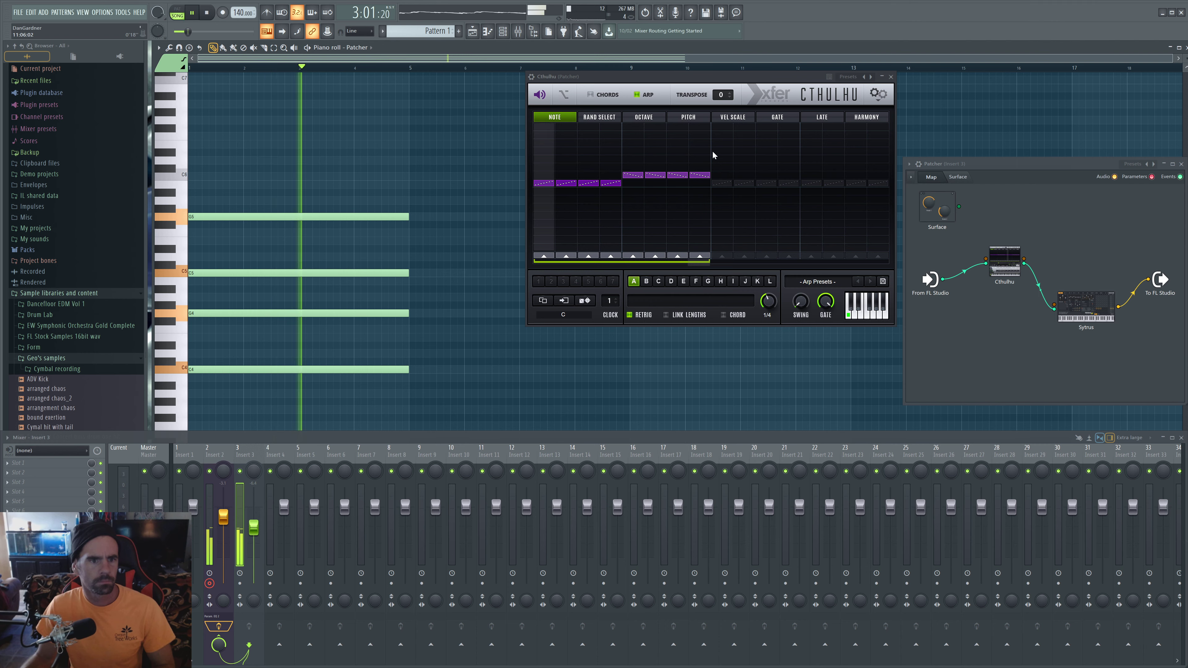
{"action": "key", "text": "space"}
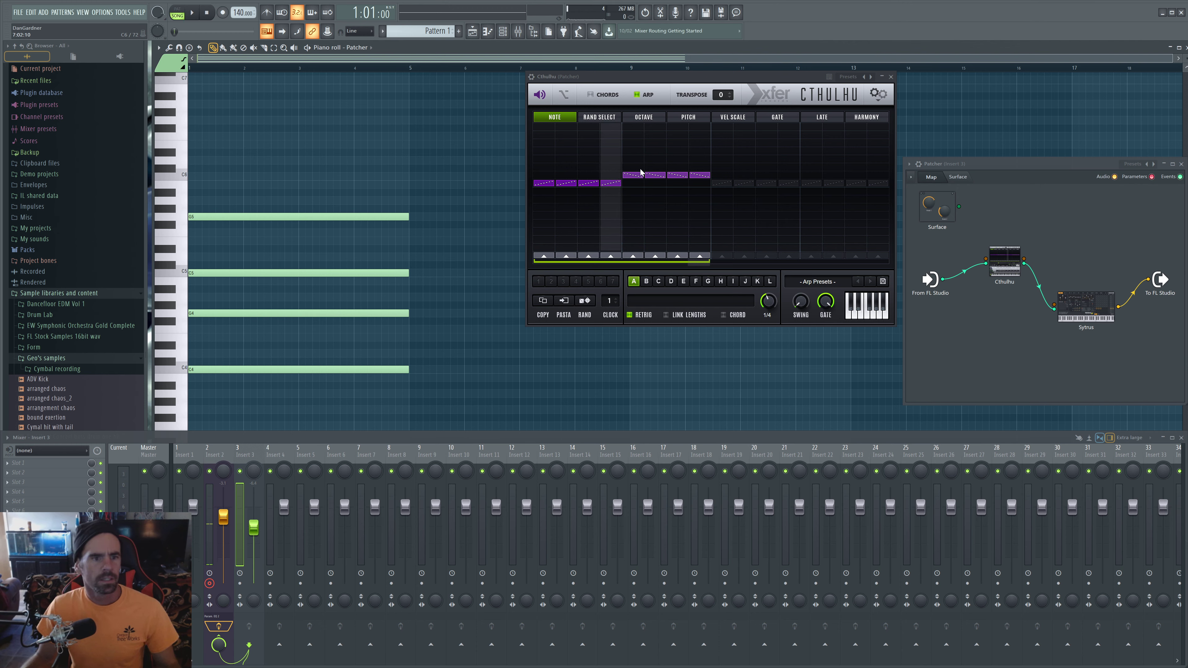
{"action": "left_click", "coordinate": [629, 168]}
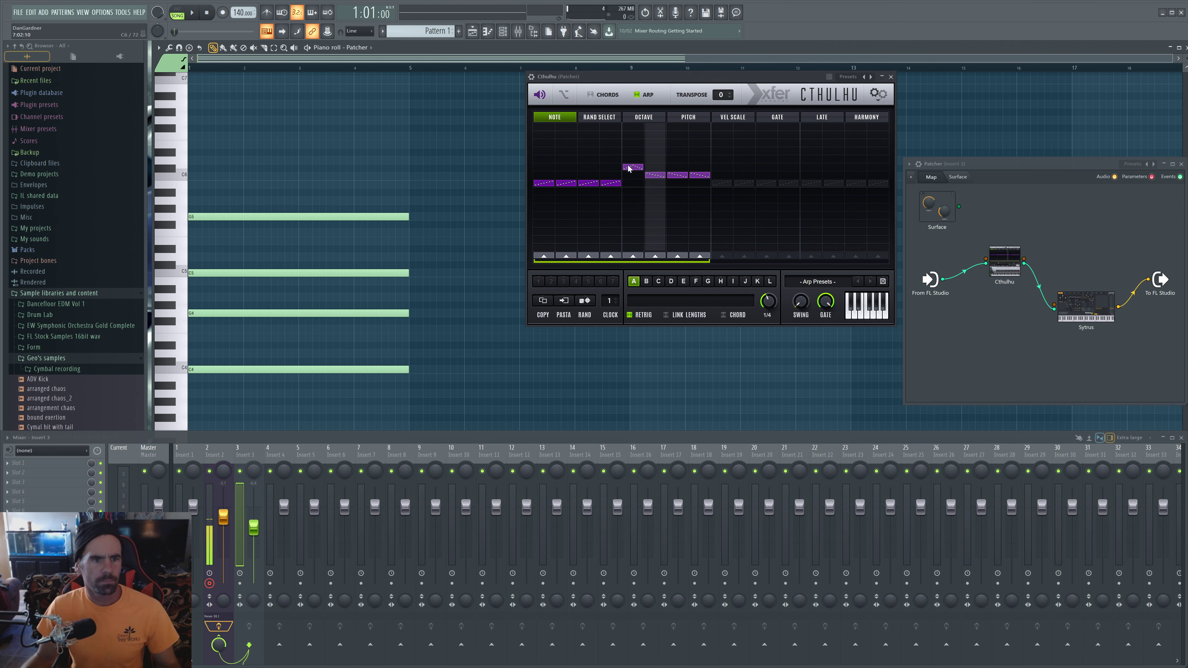
{"action": "left_click", "coordinate": [655, 167]}
{"action": "left_click", "coordinate": [681, 168]}
{"action": "left_click", "coordinate": [700, 167]}
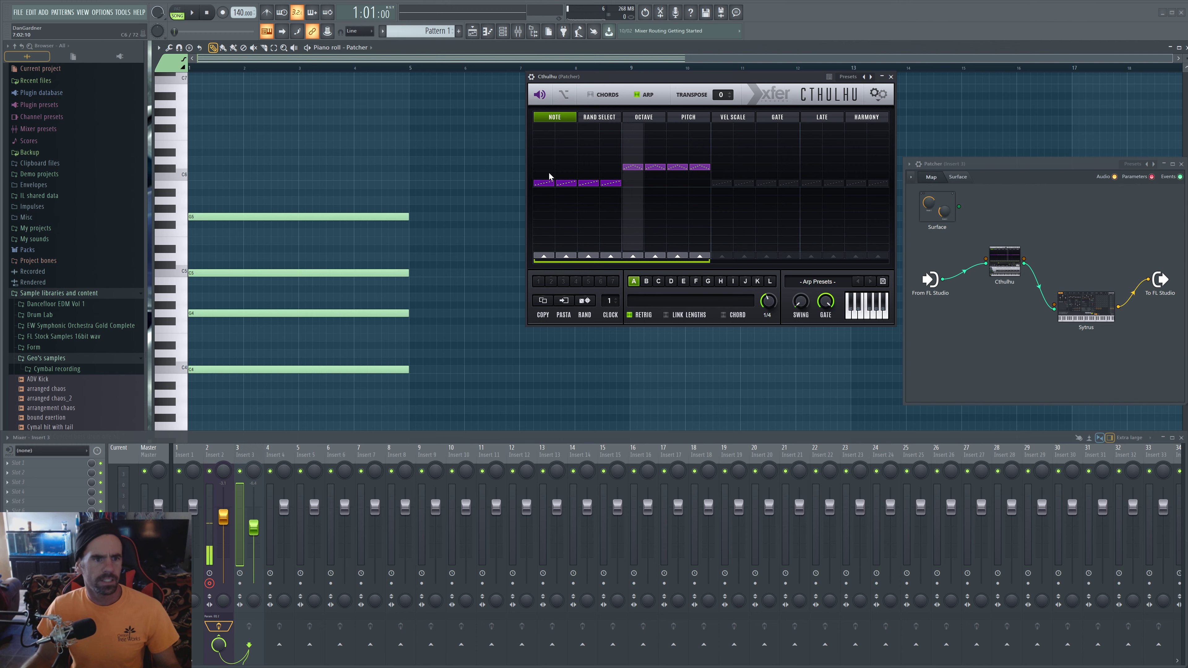
Raise steps 1 to 4 of the note lane by three rows and play the pattern.
{"action": "left_click", "coordinate": [547, 160]}
{"action": "left_click", "coordinate": [566, 159]}
{"action": "left_click", "coordinate": [589, 159]}
{"action": "left_click", "coordinate": [610, 159]}
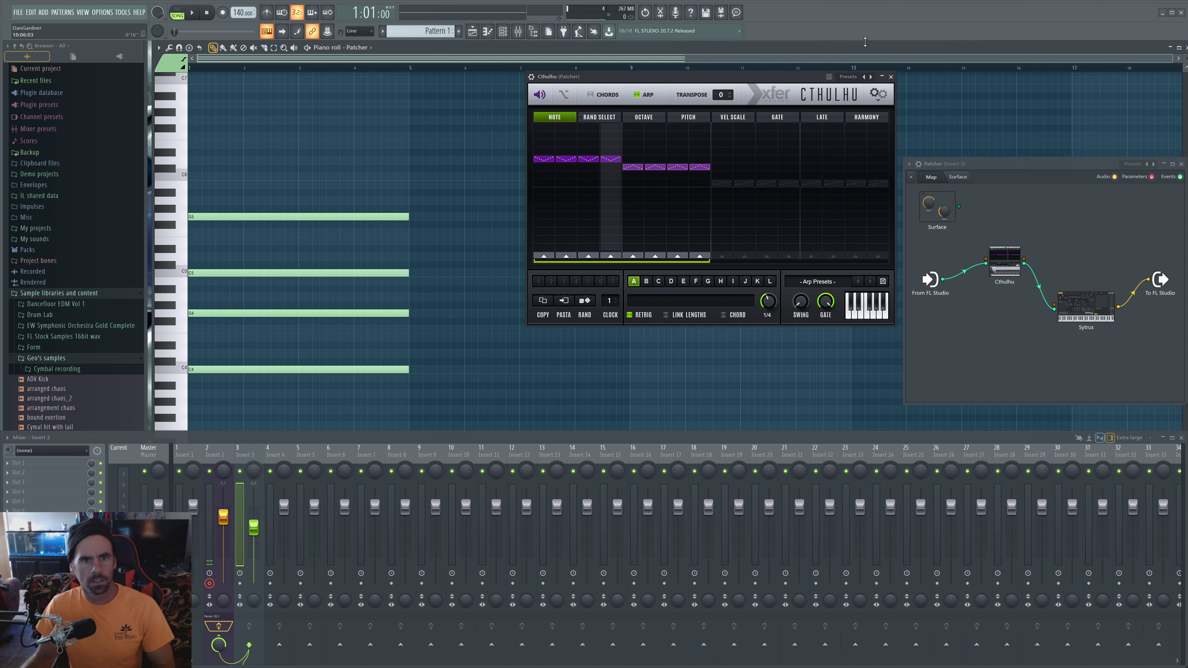
{"action": "key", "text": "space"}
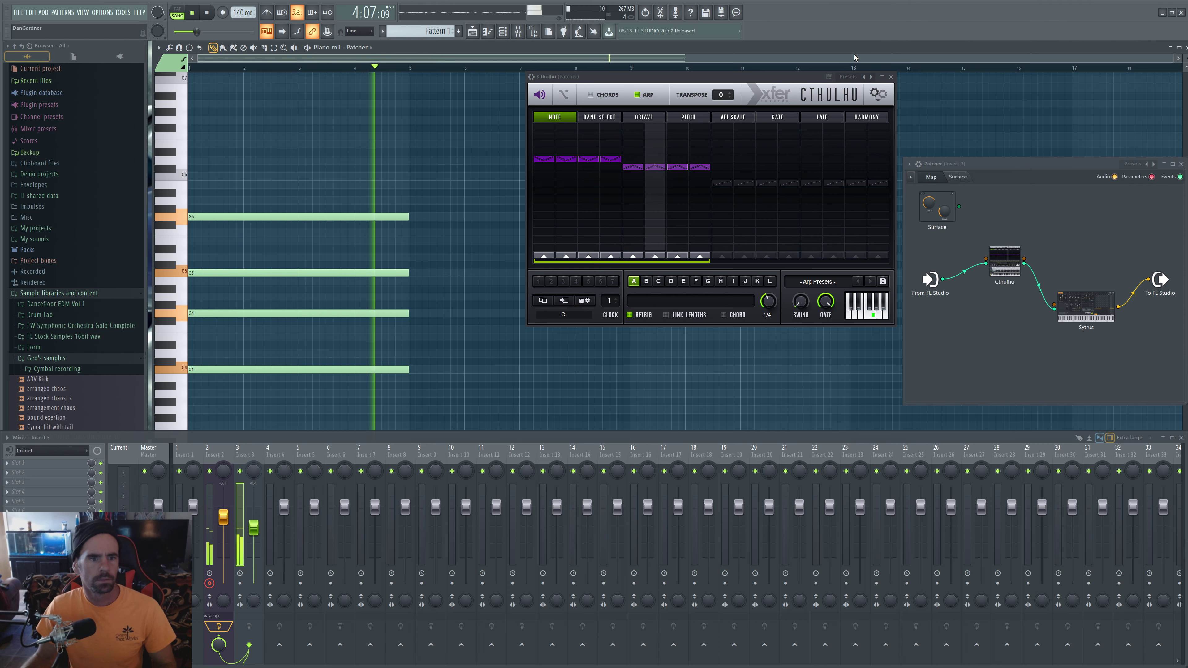
{"action": "key", "text": "space"}
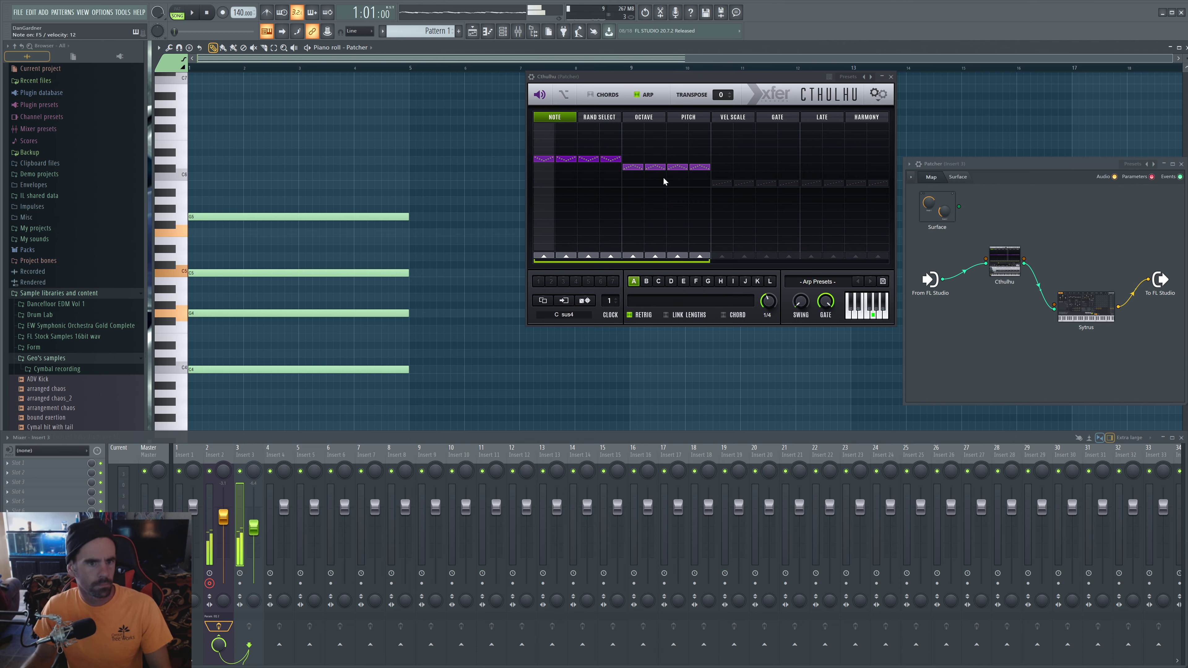
Raise steps 1 to 4 of the note lane by one more row.
{"action": "left_click", "coordinate": [543, 151]}
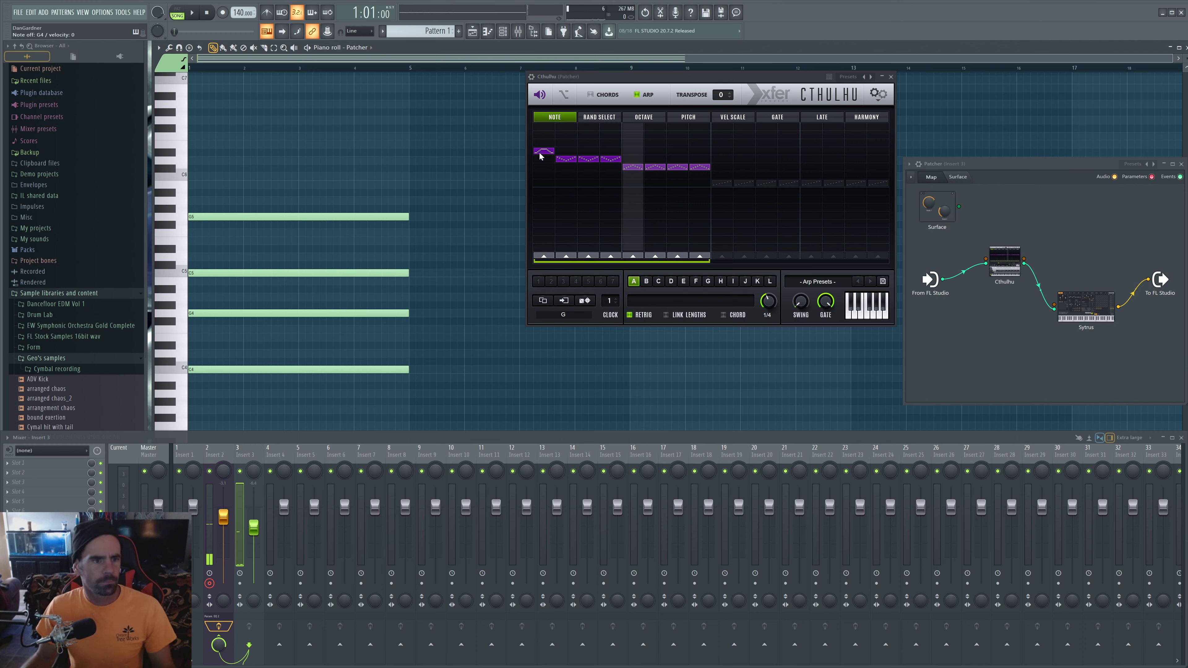
{"action": "left_click", "coordinate": [590, 151]}
{"action": "left_click", "coordinate": [566, 151]}
{"action": "left_click", "coordinate": [611, 151]}
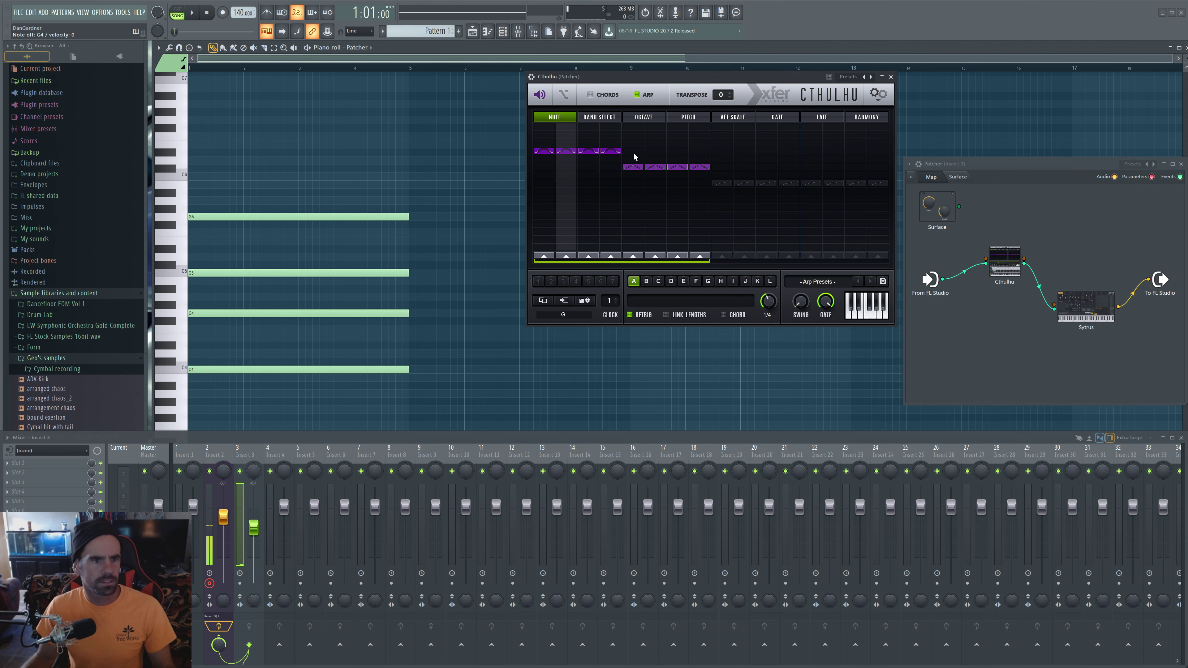
Raise steps 5 to 8 of the note lane to one row above steps 1 to 4.
{"action": "left_click", "coordinate": [633, 151]}
{"action": "left_click", "coordinate": [655, 151]}
{"action": "left_click", "coordinate": [677, 152]}
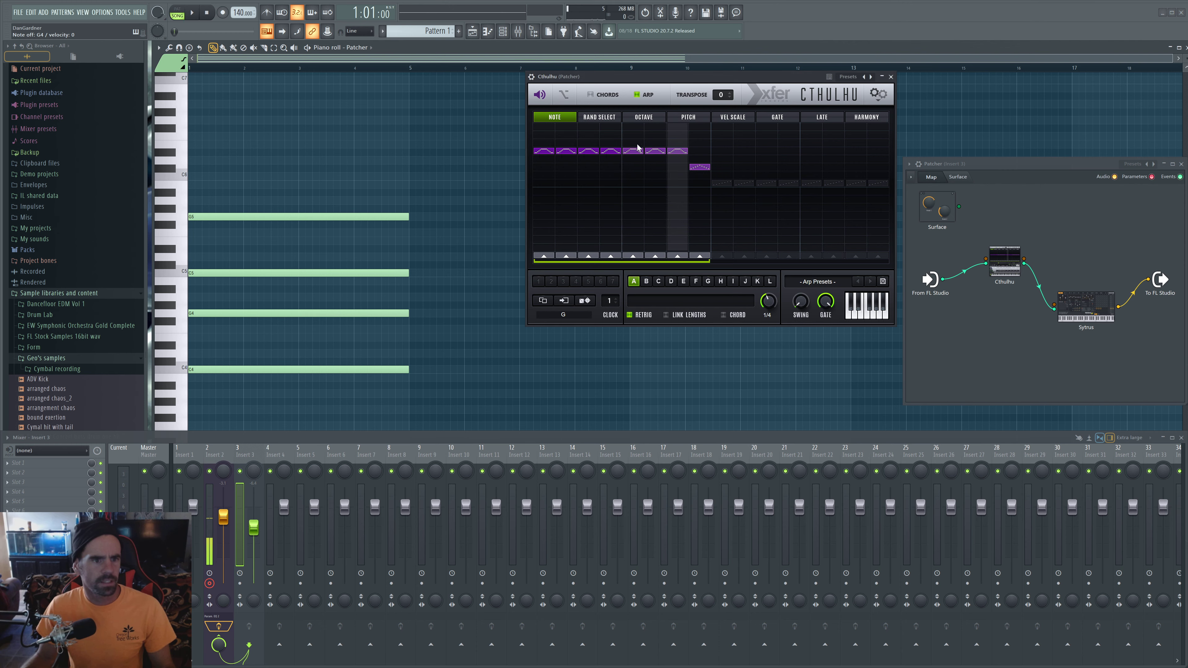
{"action": "left_click_drag", "start_coordinate": [633, 143], "coordinate": [683, 142]}
{"action": "left_click", "coordinate": [697, 143]}
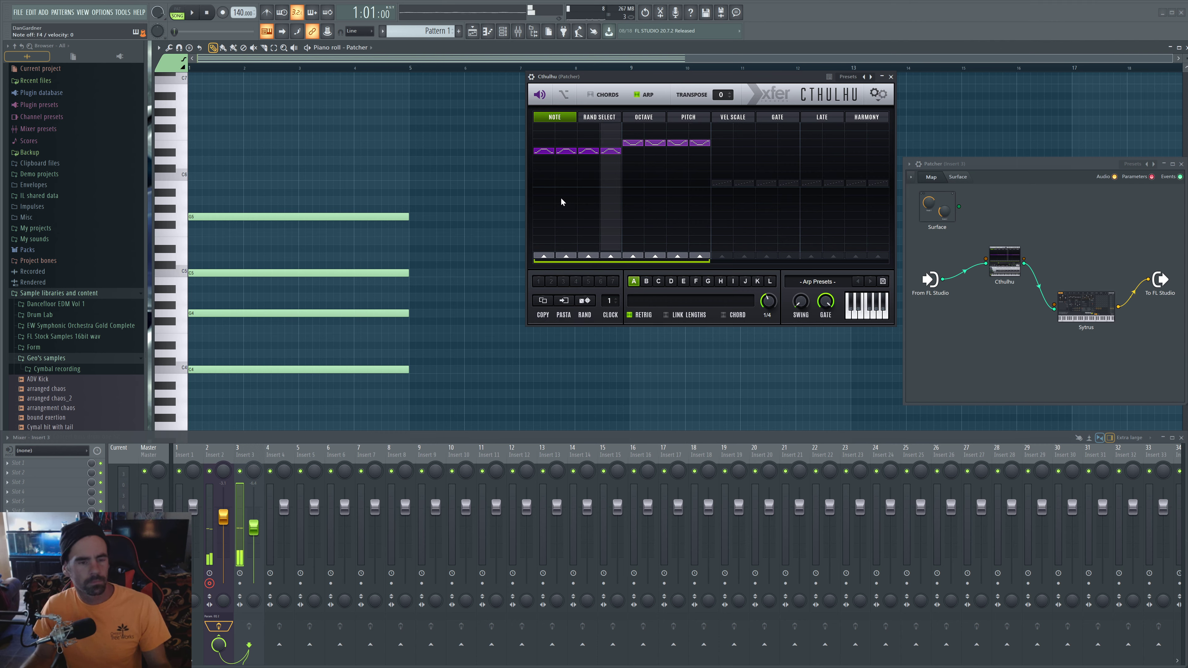
Raise steps 1 to 4 of the note lane to the second-highest row.
{"action": "left_click", "coordinate": [544, 135]}
{"action": "left_click", "coordinate": [567, 135]}
{"action": "left_click", "coordinate": [588, 134]}
{"action": "left_click", "coordinate": [610, 135]}
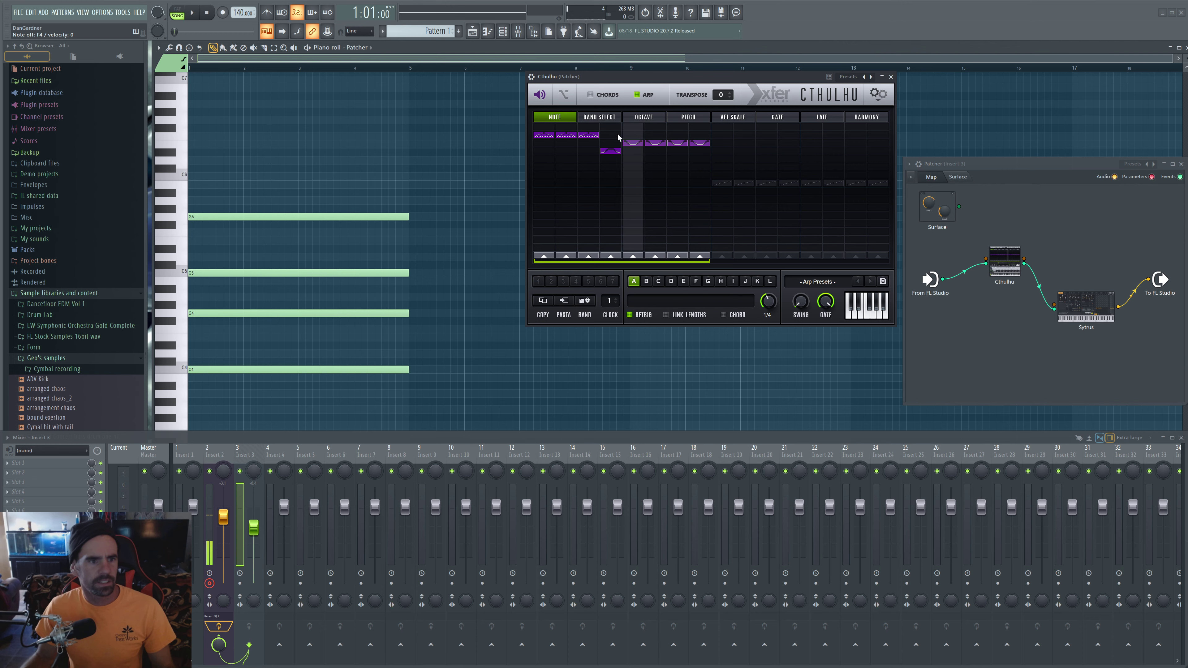
Raise steps 5 to 8 of the note lane to the top row and play the pattern.
{"action": "left_click", "coordinate": [632, 126]}
{"action": "left_click", "coordinate": [655, 126]}
{"action": "left_click", "coordinate": [678, 126]}
{"action": "left_click", "coordinate": [694, 127]}
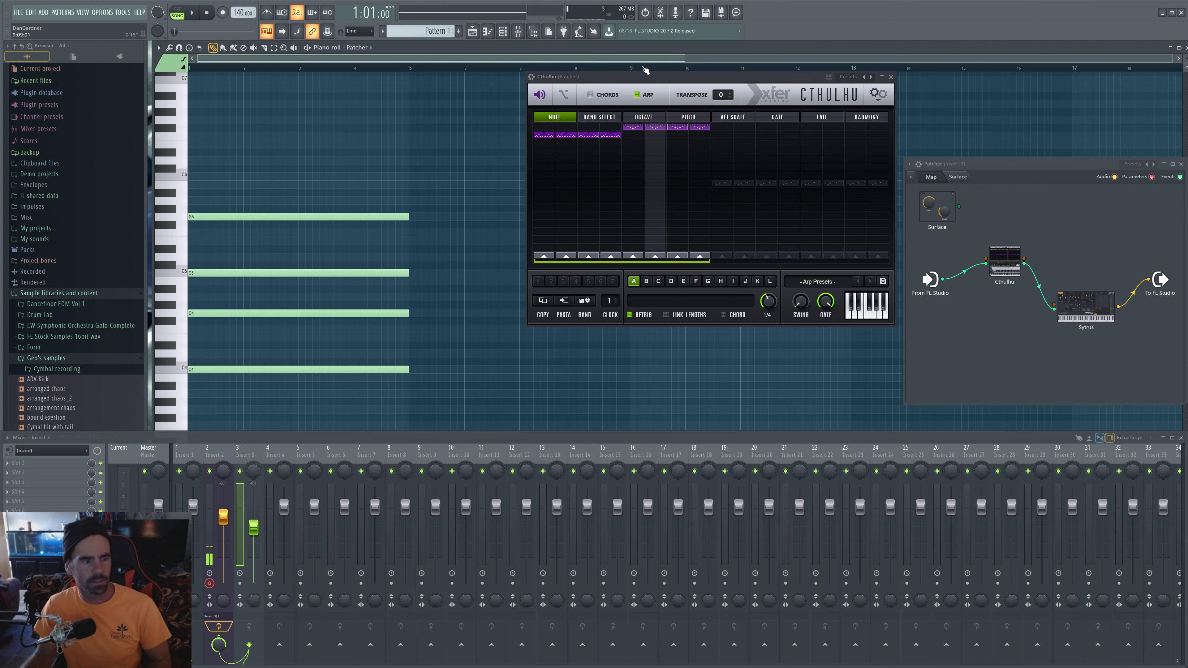
{"action": "key", "text": "space"}
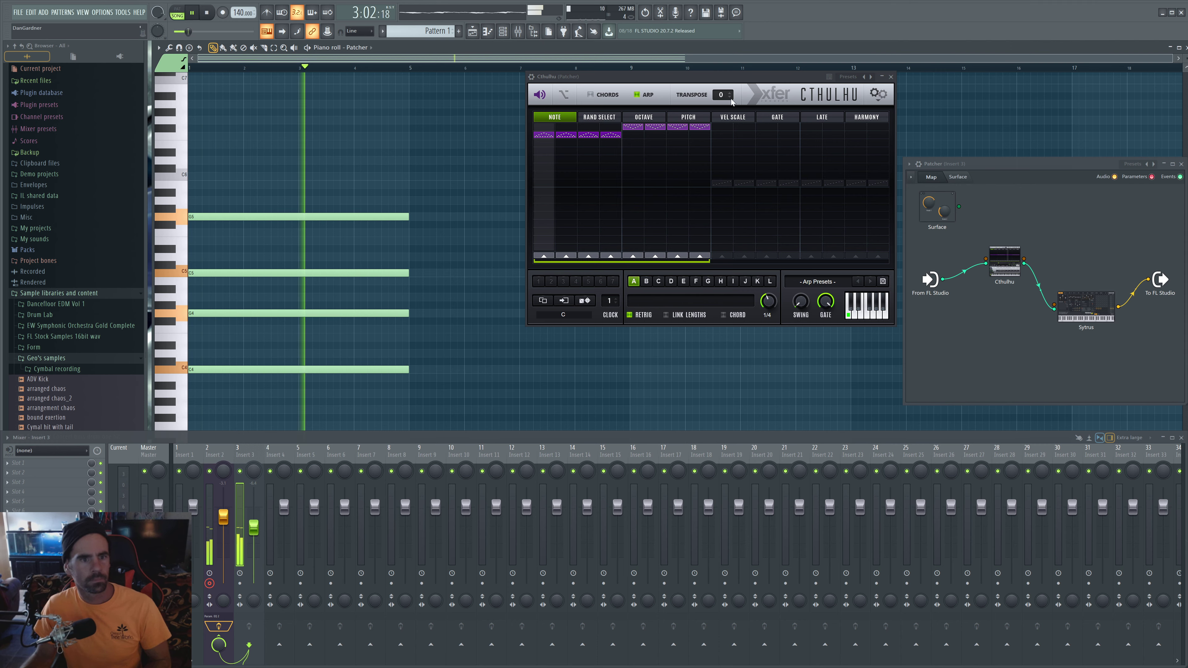
{"action": "key", "text": "space"}
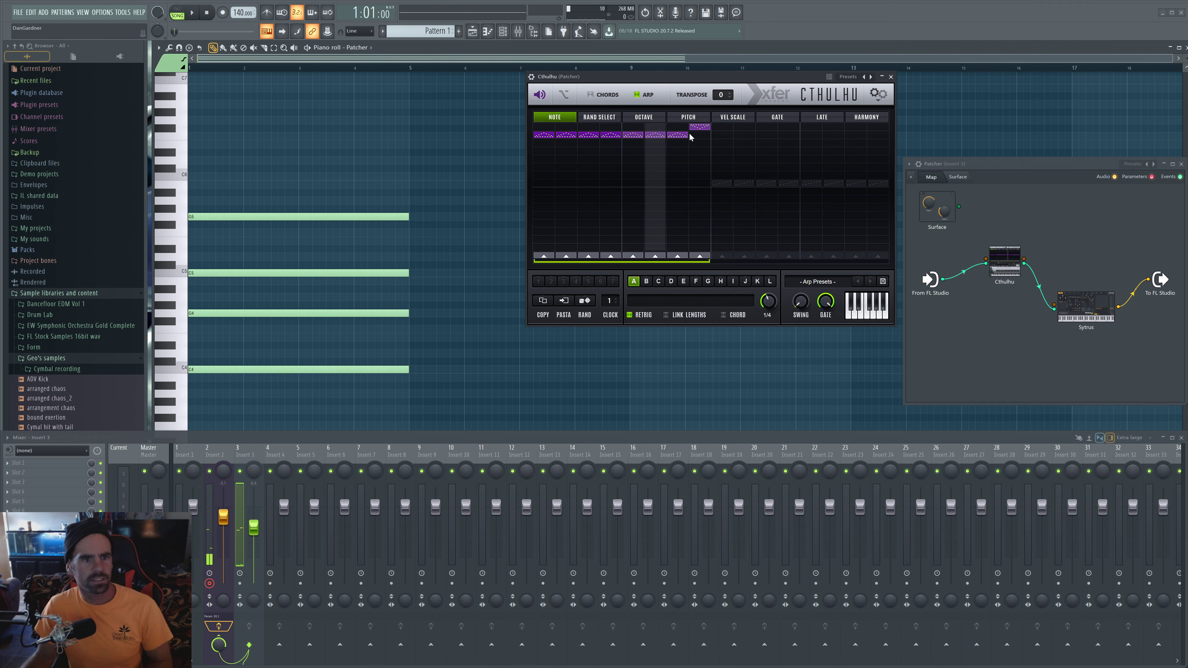
Lower steps 5 to 8 of the note lane to the same row as steps 1 to 4 and play the pattern.
{"action": "left_click", "coordinate": [690, 136]}
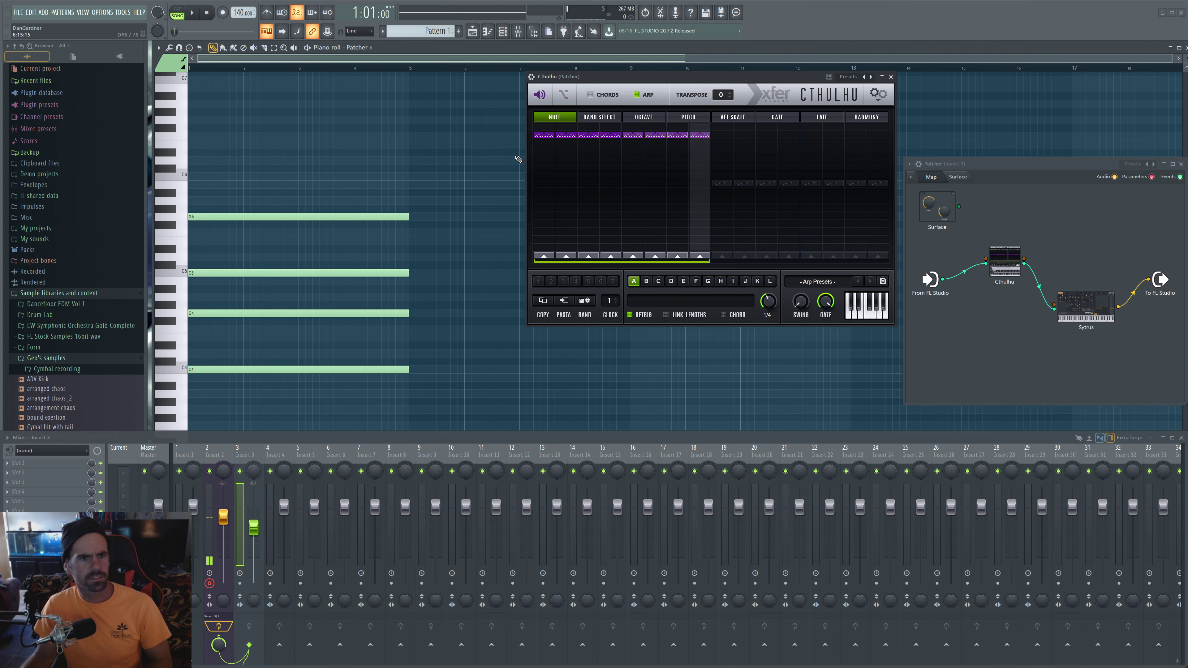
{"action": "key", "text": "space"}
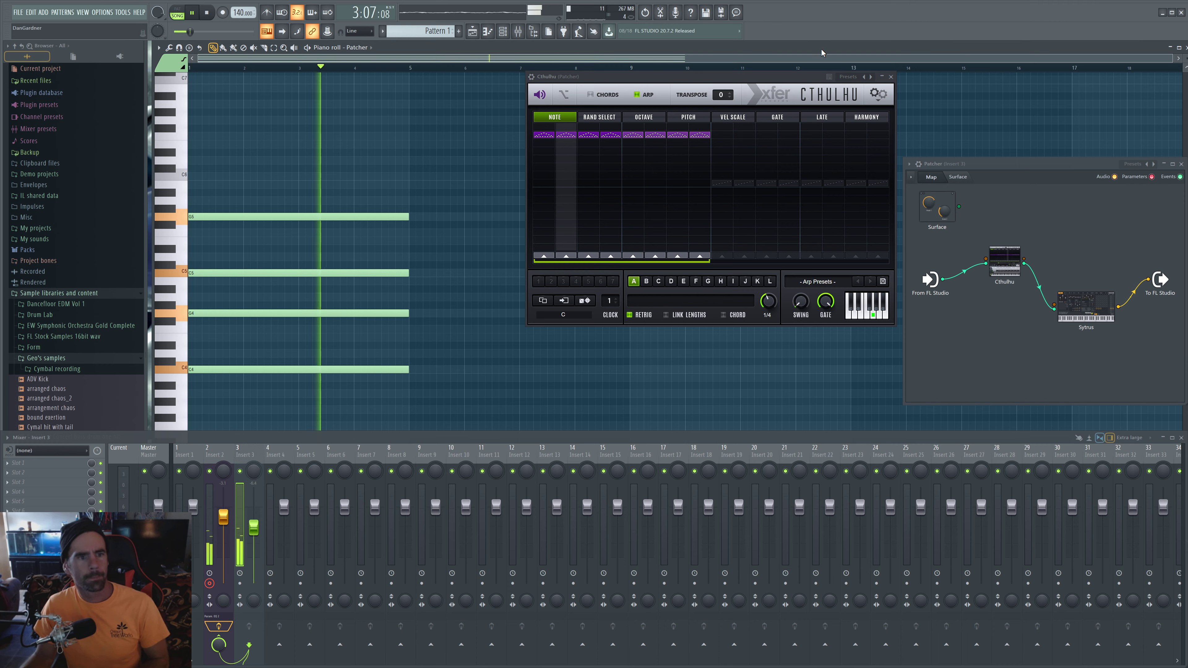
{"action": "key", "text": "space"}
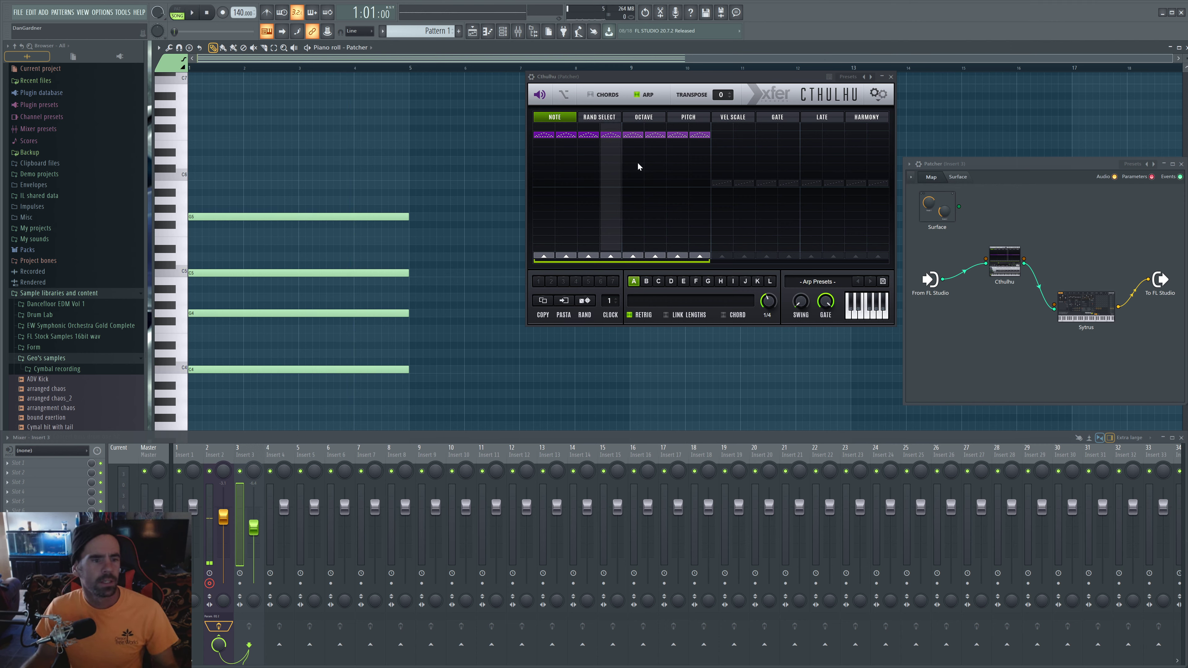
Add a four-bar C6 note above the existing chord in the piano roll and play the pattern.
{"action": "left_click", "coordinate": [192, 176]}
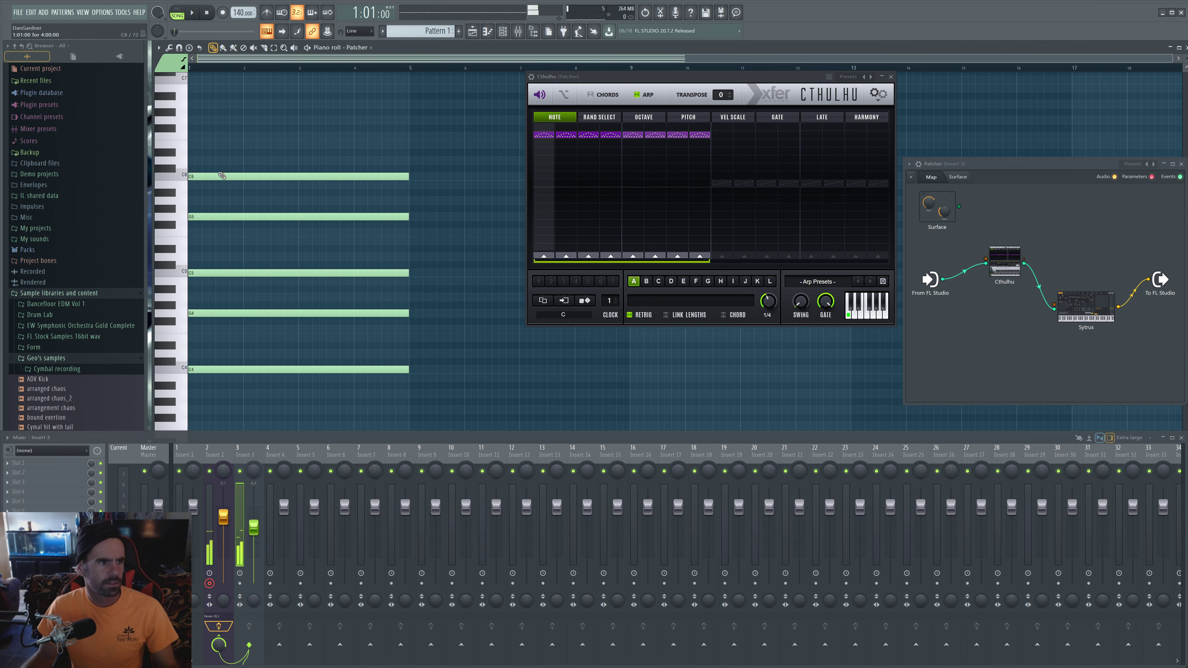
{"action": "key", "text": "space"}
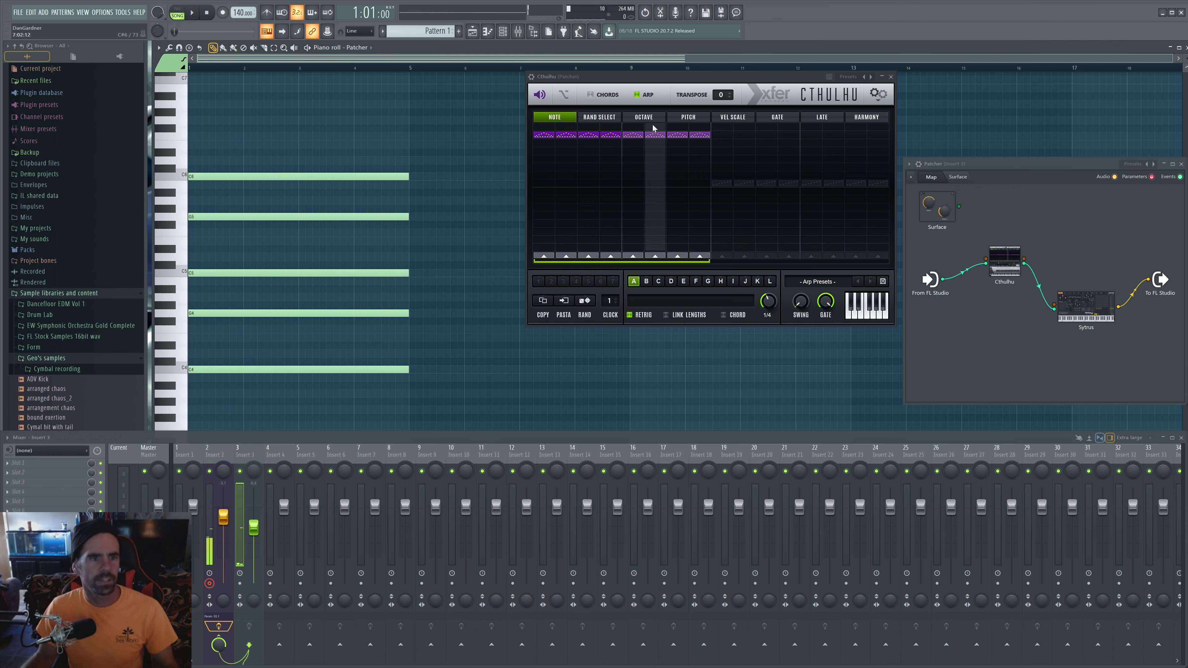
{"action": "key", "text": "space"}
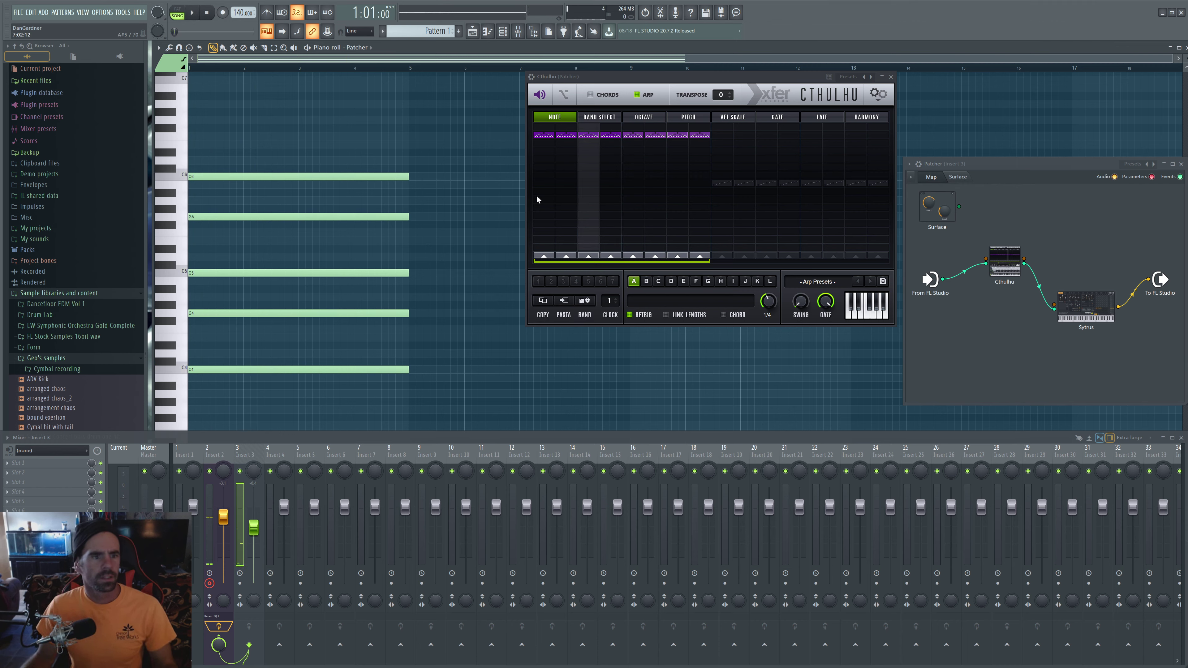
Try fixed chord note 8 on the first two note-lane steps, and settle all eight steps on note 3.
{"action": "left_click", "coordinate": [550, 192]}
{"action": "left_click", "coordinate": [566, 192]}
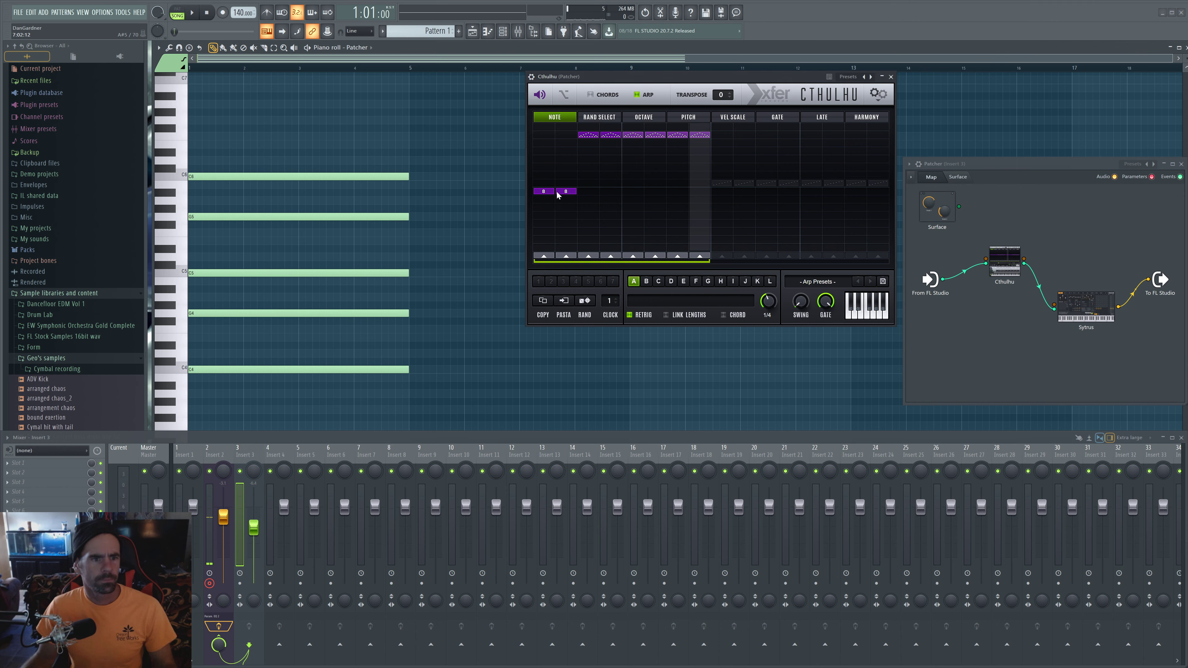
{"action": "left_click_drag", "start_coordinate": [544, 250], "coordinate": [700, 248]}
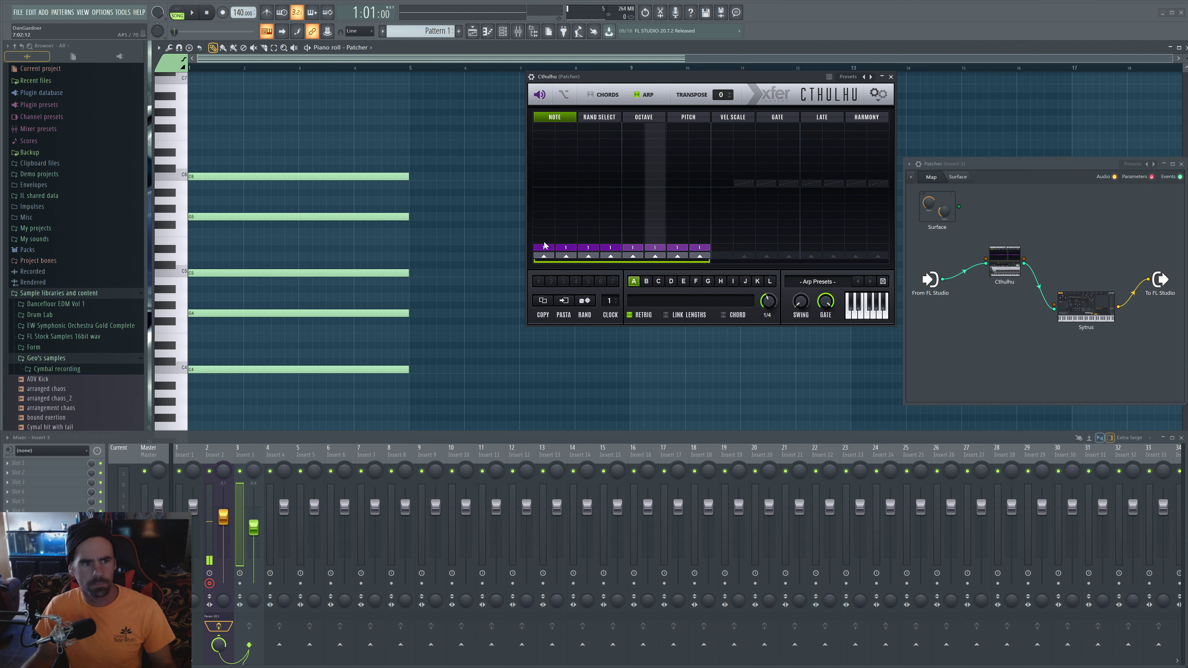
{"action": "left_click_drag", "start_coordinate": [543, 239], "coordinate": [697, 232]}
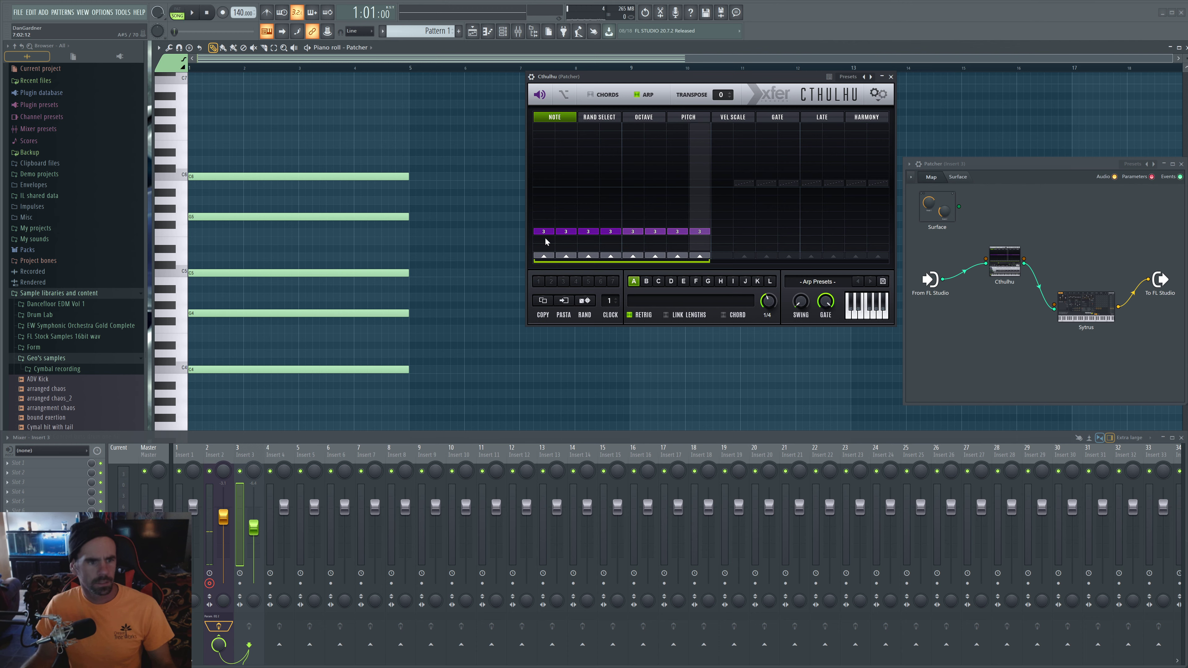
Arrange the eight note-lane steps as rising pairs of chord notes 1, 1, 2, 2, 3, 3, 4, 4 and play the pattern.
{"action": "left_click", "coordinate": [553, 248]}
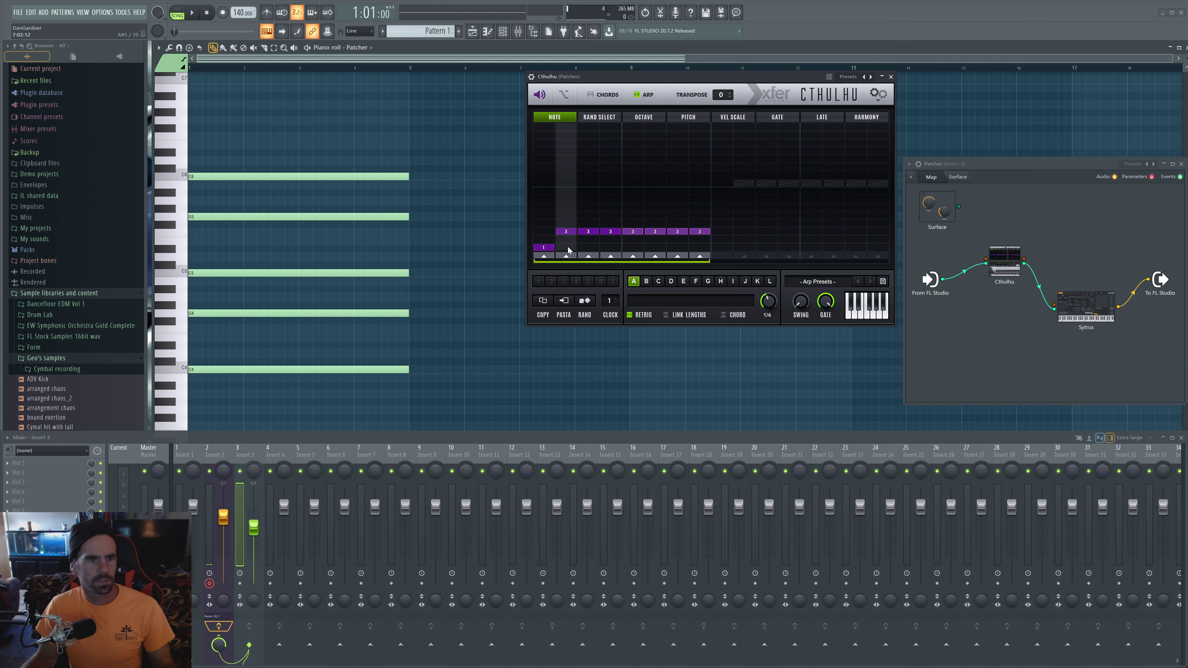
{"action": "left_click_drag", "start_coordinate": [566, 247], "coordinate": [588, 239]}
{"action": "left_click", "coordinate": [612, 240]}
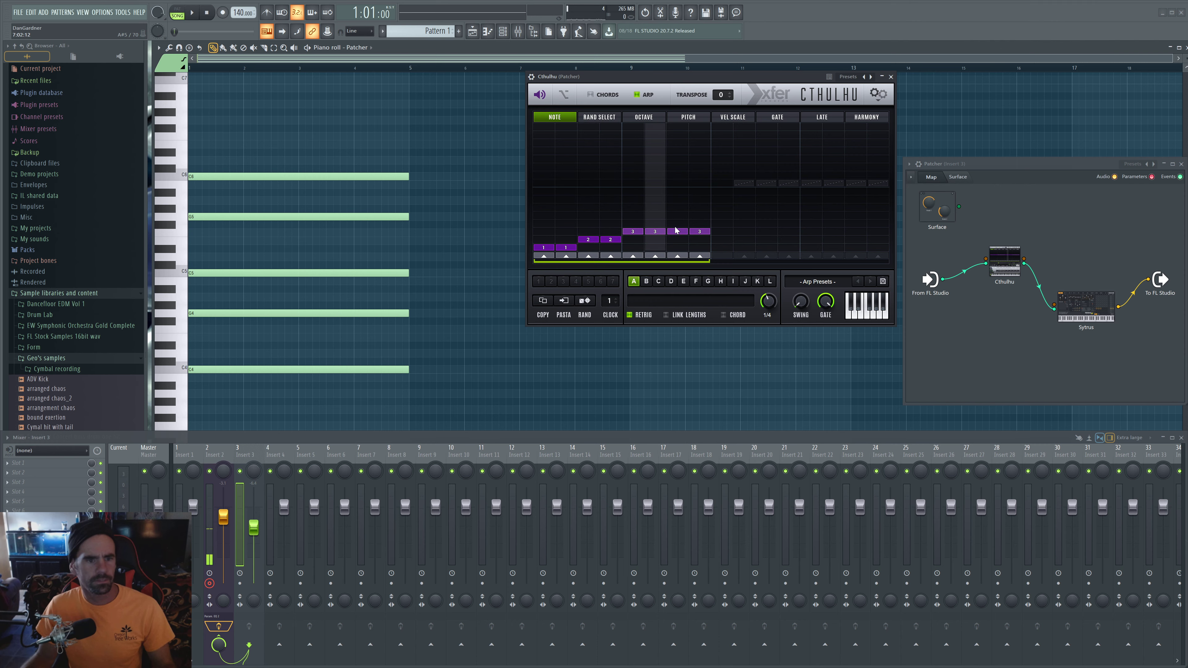
{"action": "left_click_drag", "start_coordinate": [678, 224], "coordinate": [700, 224]}
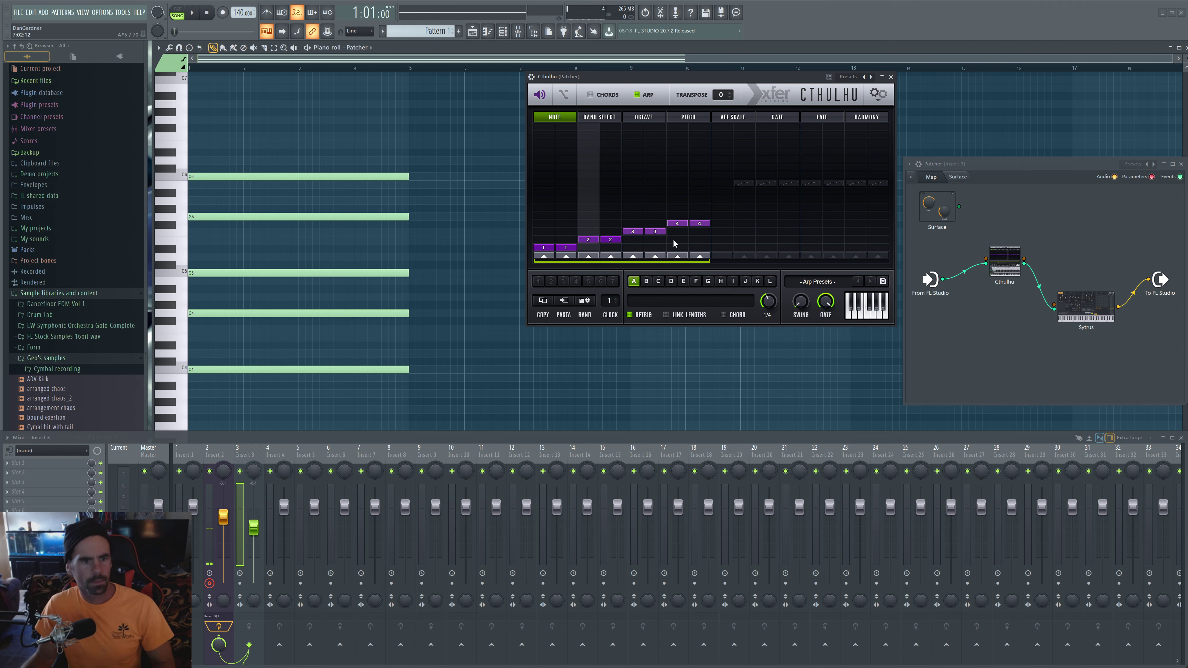
{"action": "key", "text": "space"}
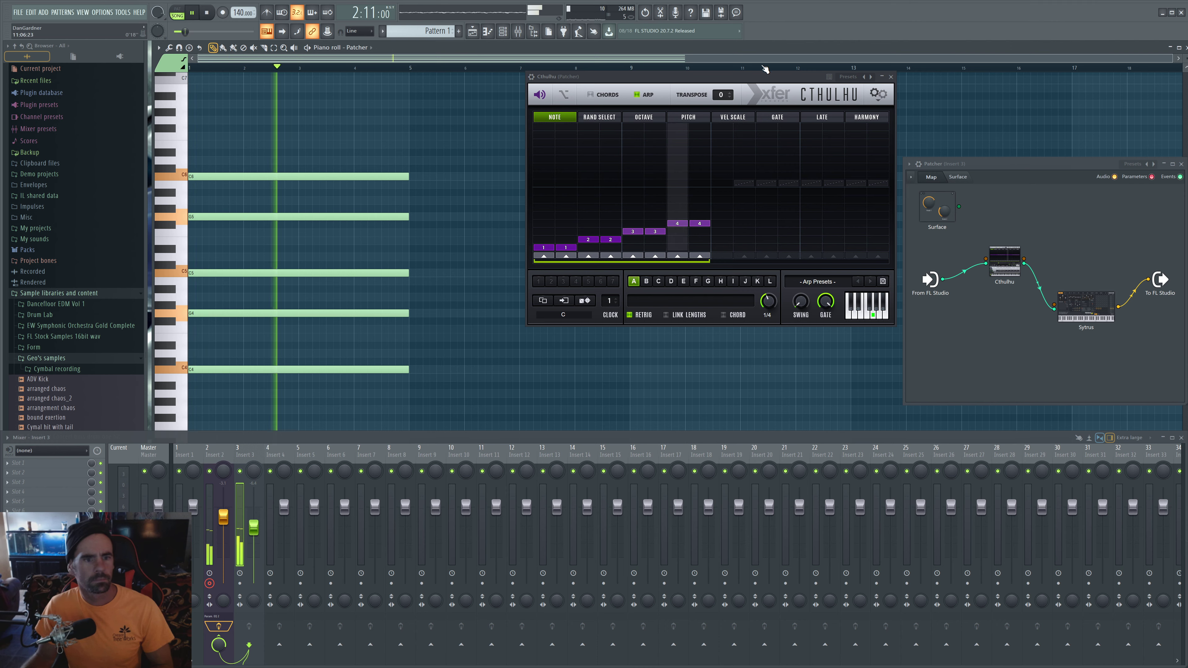
{"action": "key", "text": "space"}
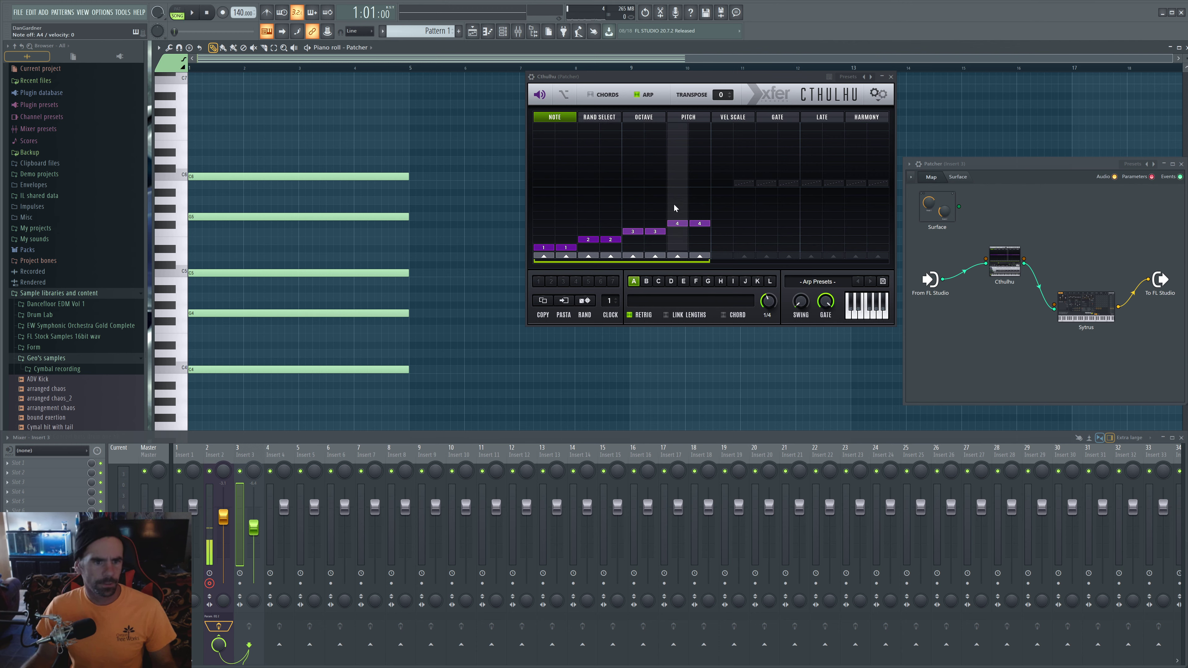
Set all eight steps of the note lane to the "up" arpeggio mode.
{"action": "left_click", "coordinate": [671, 239]}
{"action": "left_click", "coordinate": [700, 183]}
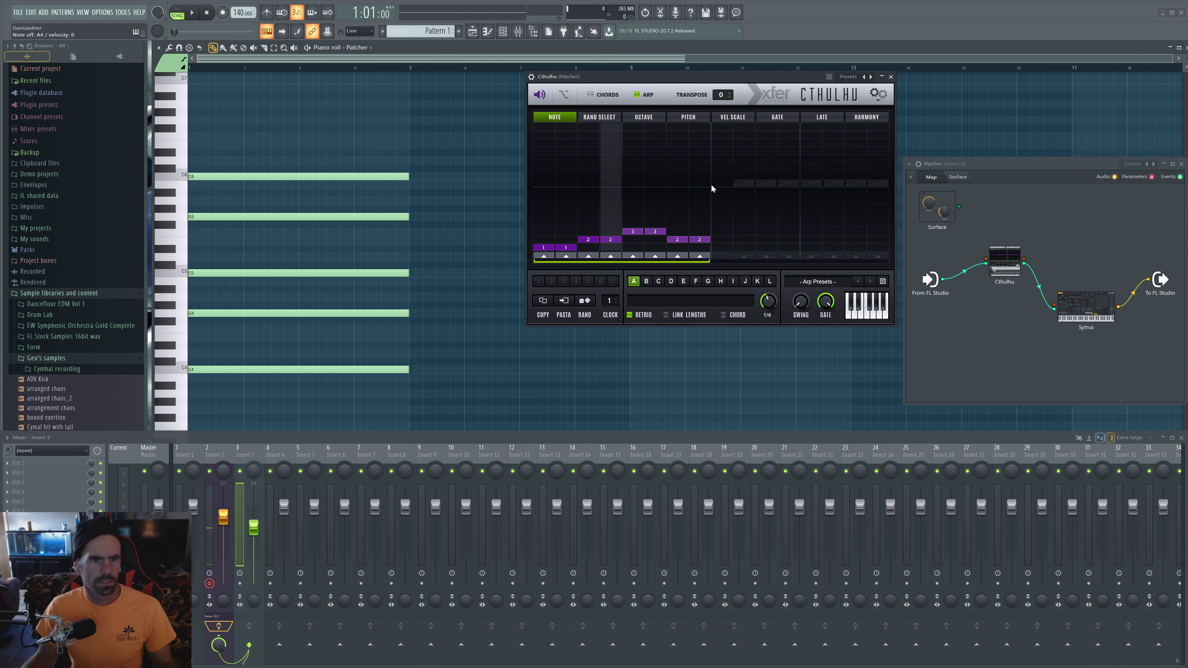
{"action": "left_click", "coordinate": [588, 175]}
{"action": "left_click", "coordinate": [566, 183]}
{"action": "left_click", "coordinate": [544, 183]}
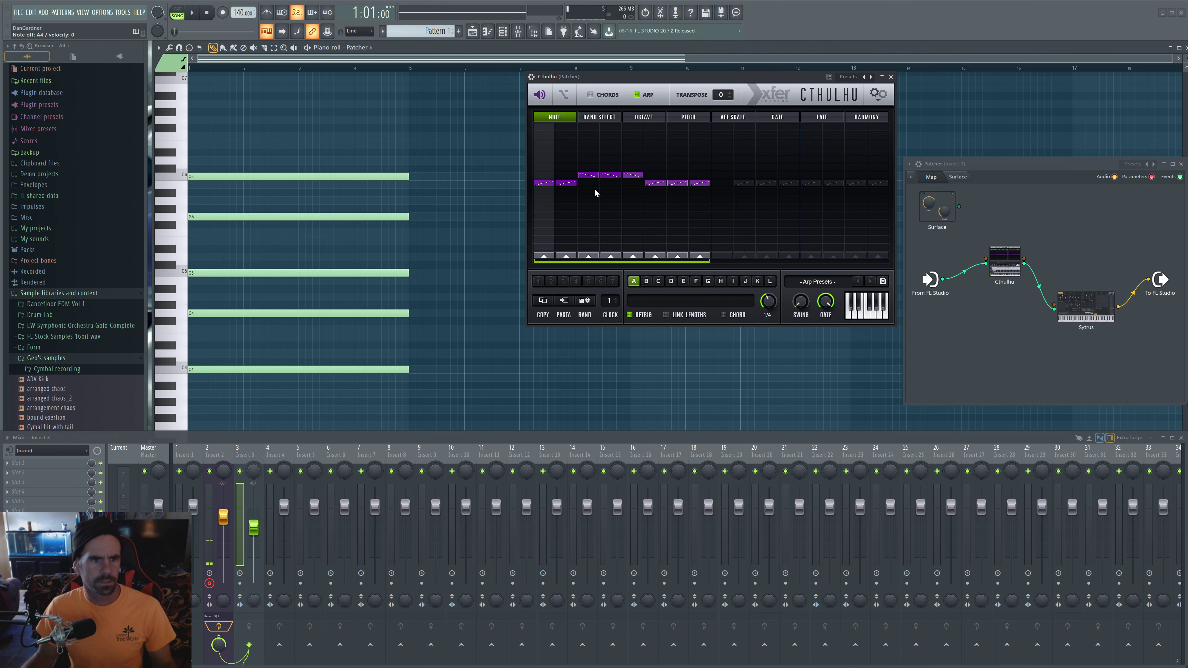
{"action": "left_click", "coordinate": [611, 183]}
{"action": "left_click", "coordinate": [633, 183]}
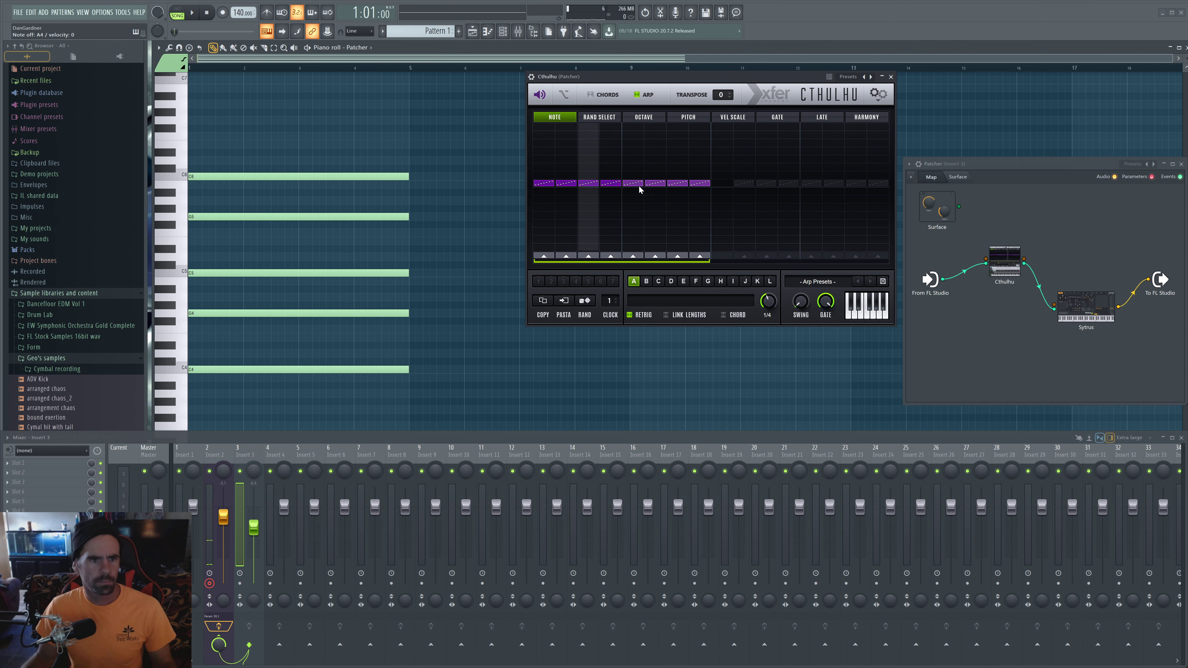
Raise the random selection of all eight steps to the maximum above the midline, check the note lane and play the pattern.
{"action": "left_click", "coordinate": [607, 118]}
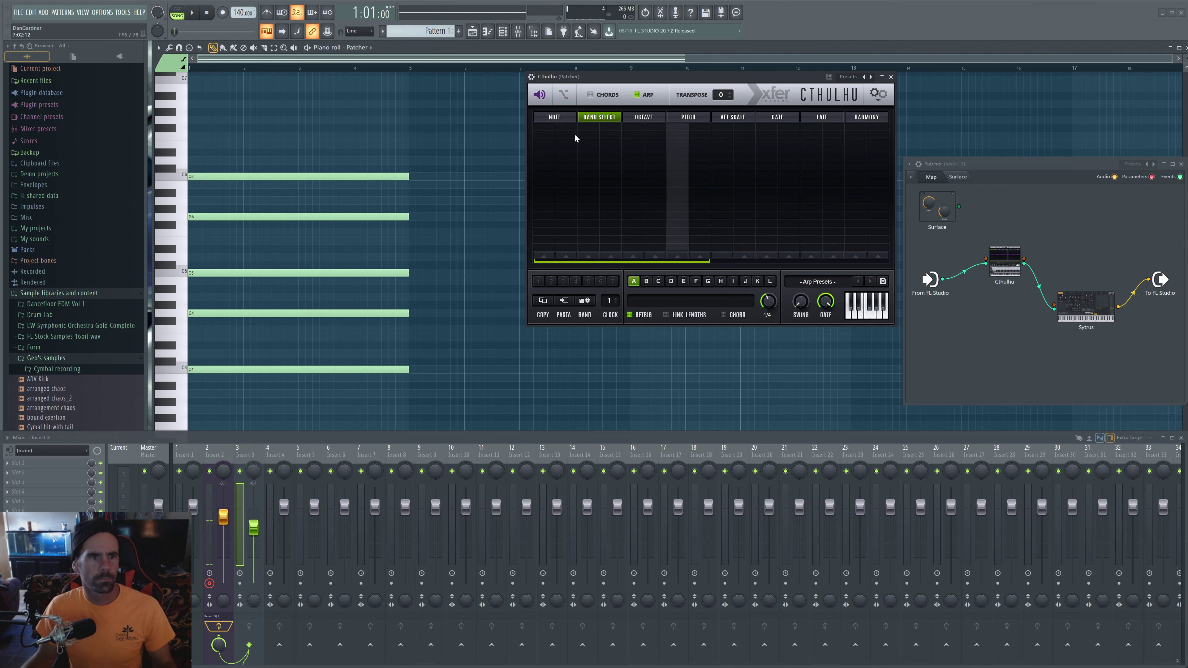
{"action": "left_click_drag", "start_coordinate": [545, 127], "coordinate": [701, 134]}
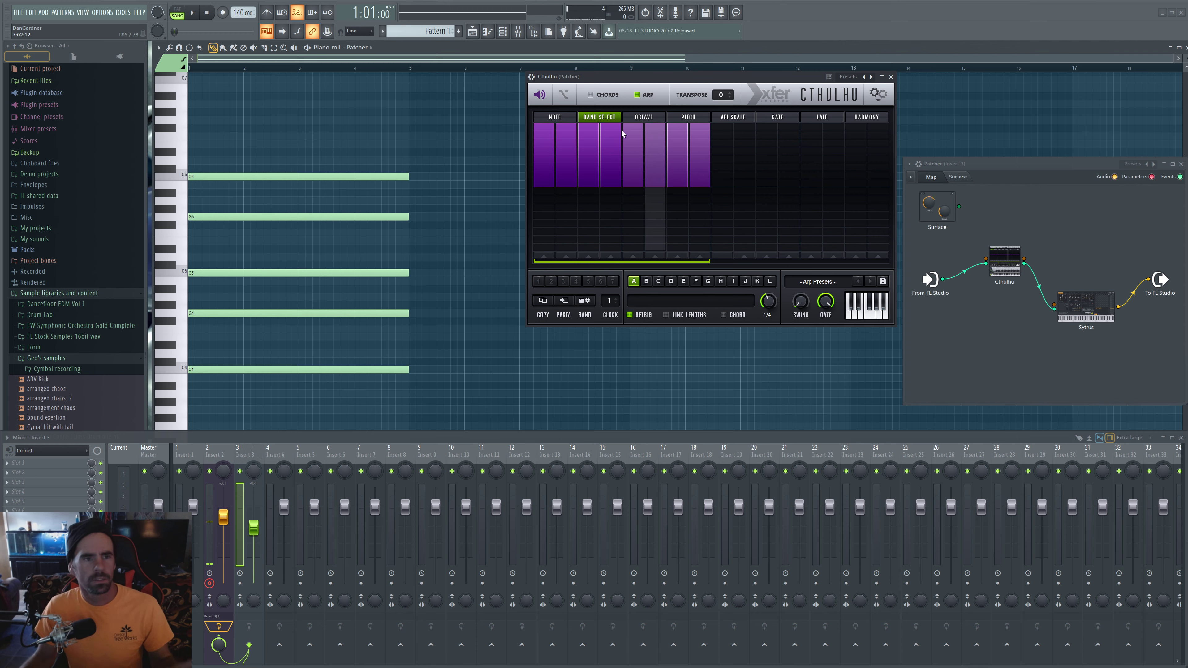
{"action": "left_click", "coordinate": [571, 116]}
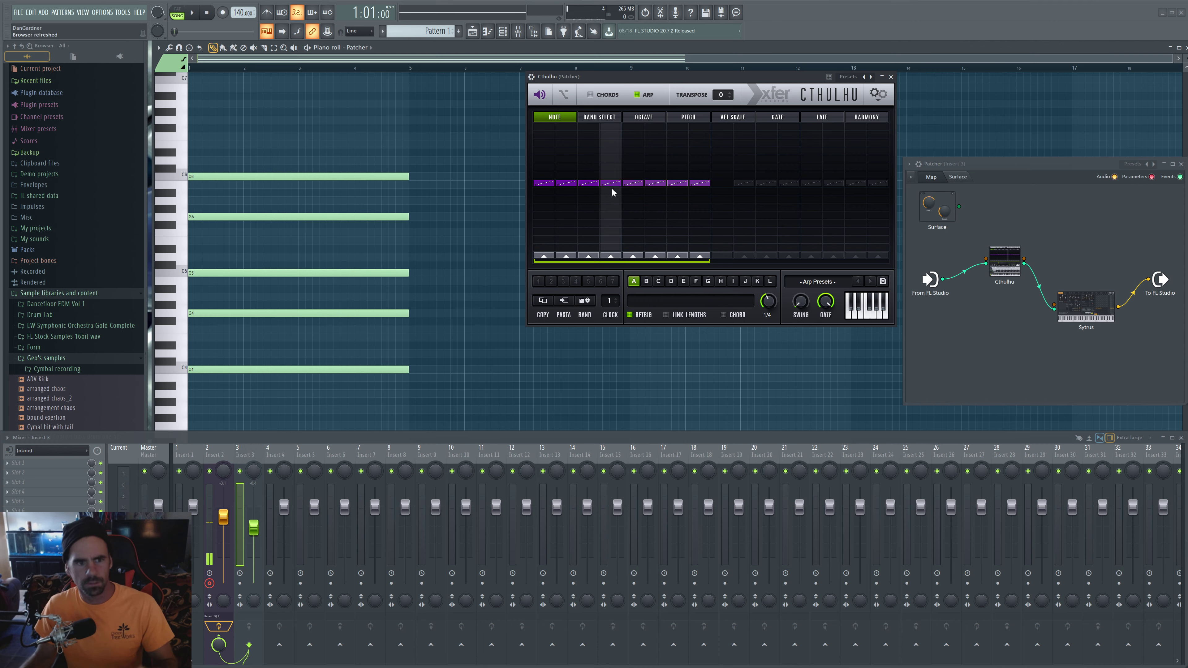
{"action": "left_click", "coordinate": [611, 118]}
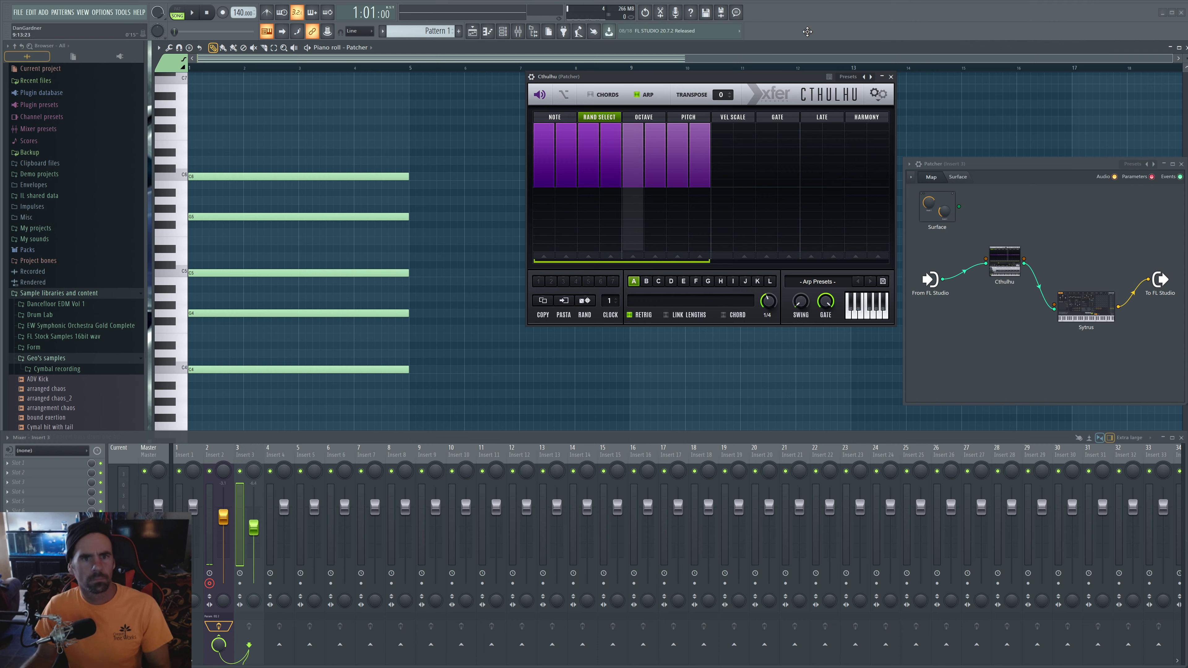
{"action": "key", "text": "space"}
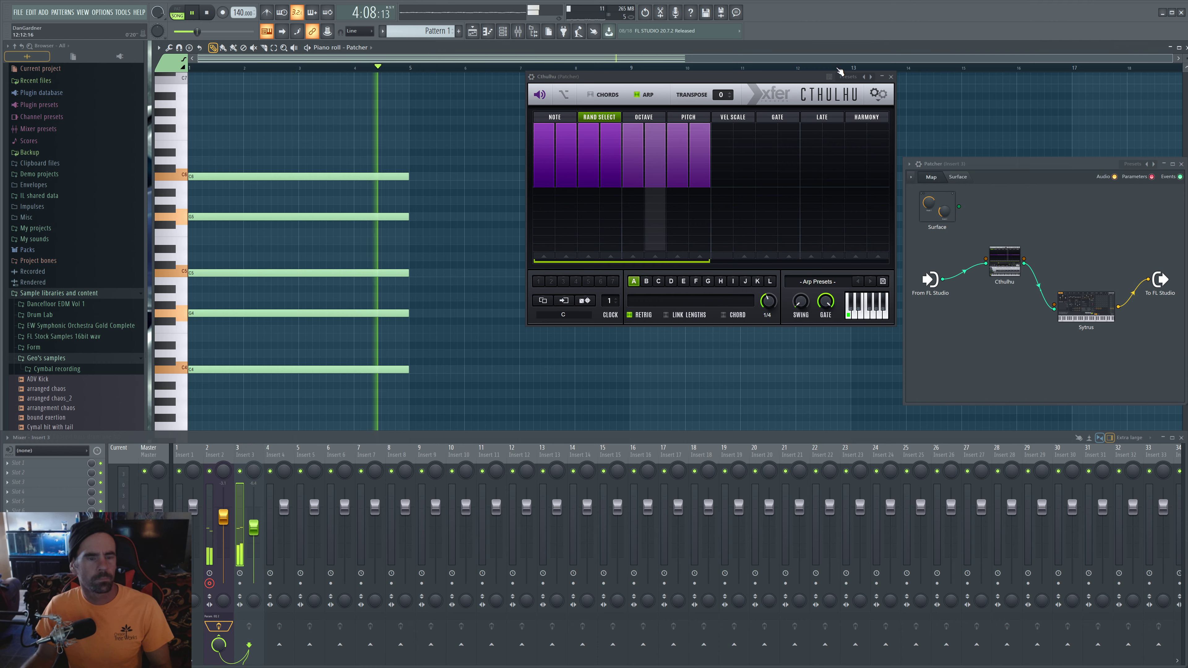
{"action": "key", "text": "space"}
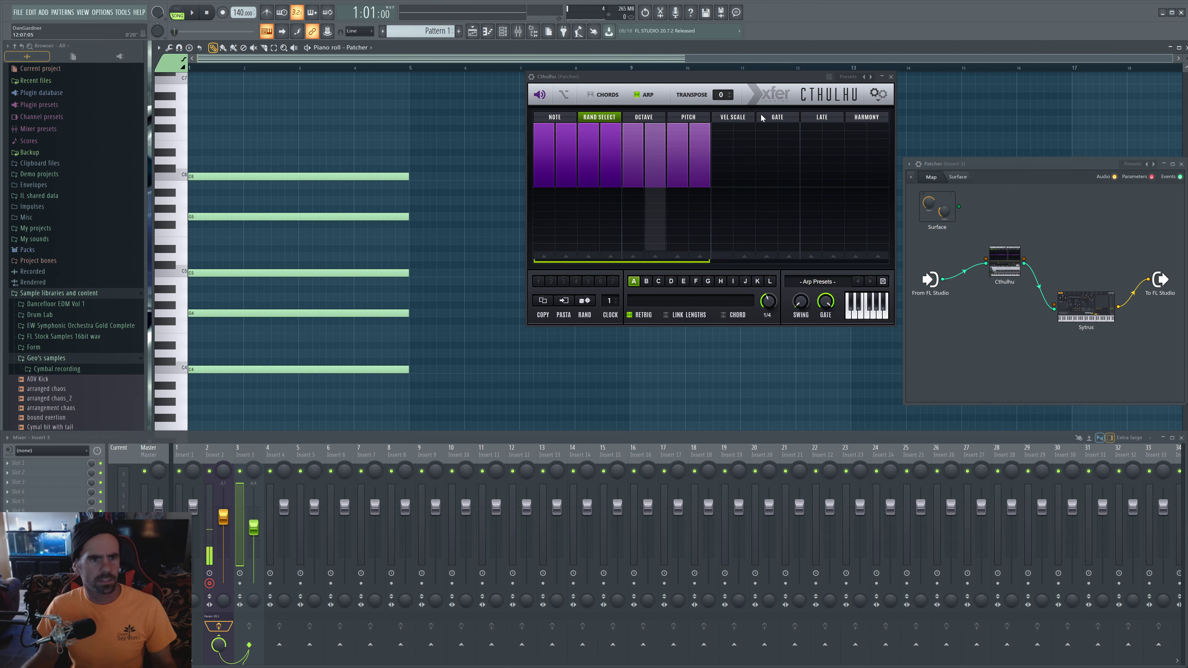
Look through the Cthulhu manual PDF in Microsoft Edge for the arpeggiator graph and Rand Sel explanations, and return to FL Studio.
{"action": "key", "text": "alt+Tab"}
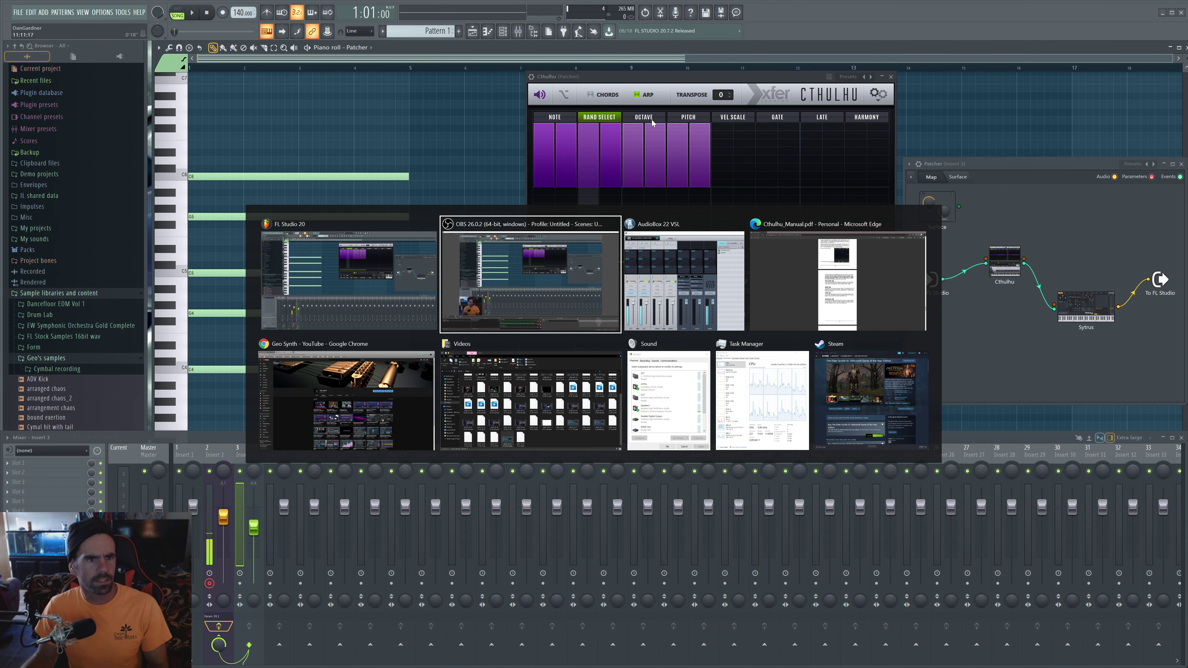
{"action": "left_click", "coordinate": [850, 270]}
{"action": "scroll", "coordinate": [590, 328], "scroll_direction": "up", "scroll_amount": 10}
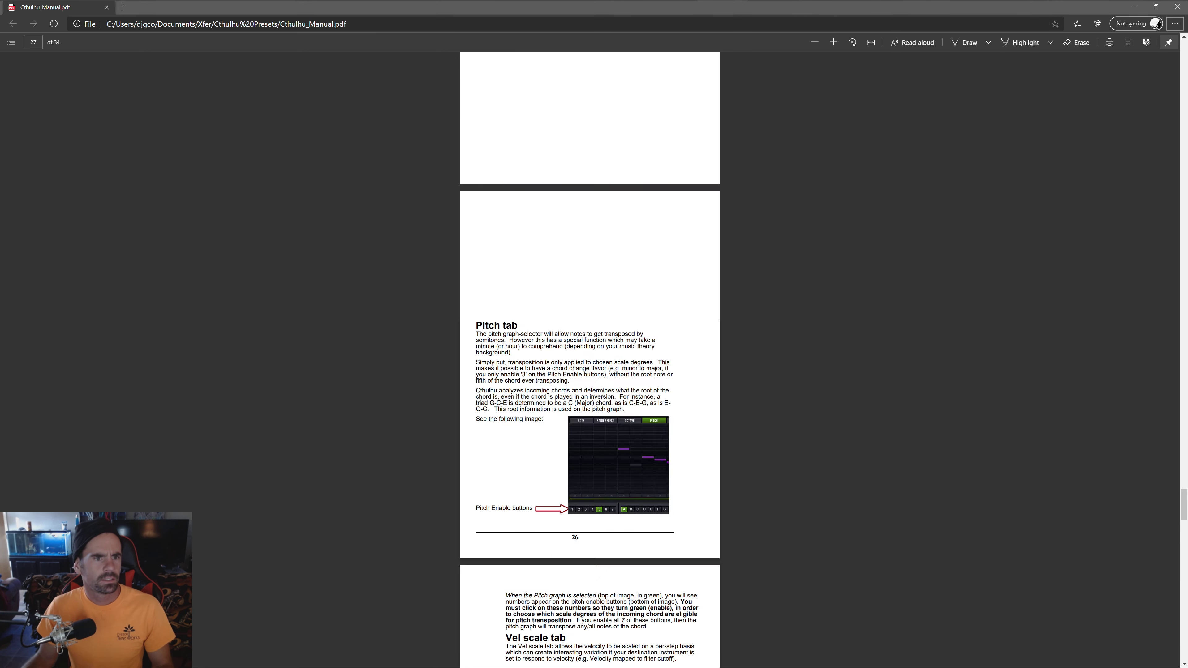
{"action": "scroll", "coordinate": [588, 327], "scroll_direction": "up", "scroll_amount": 18}
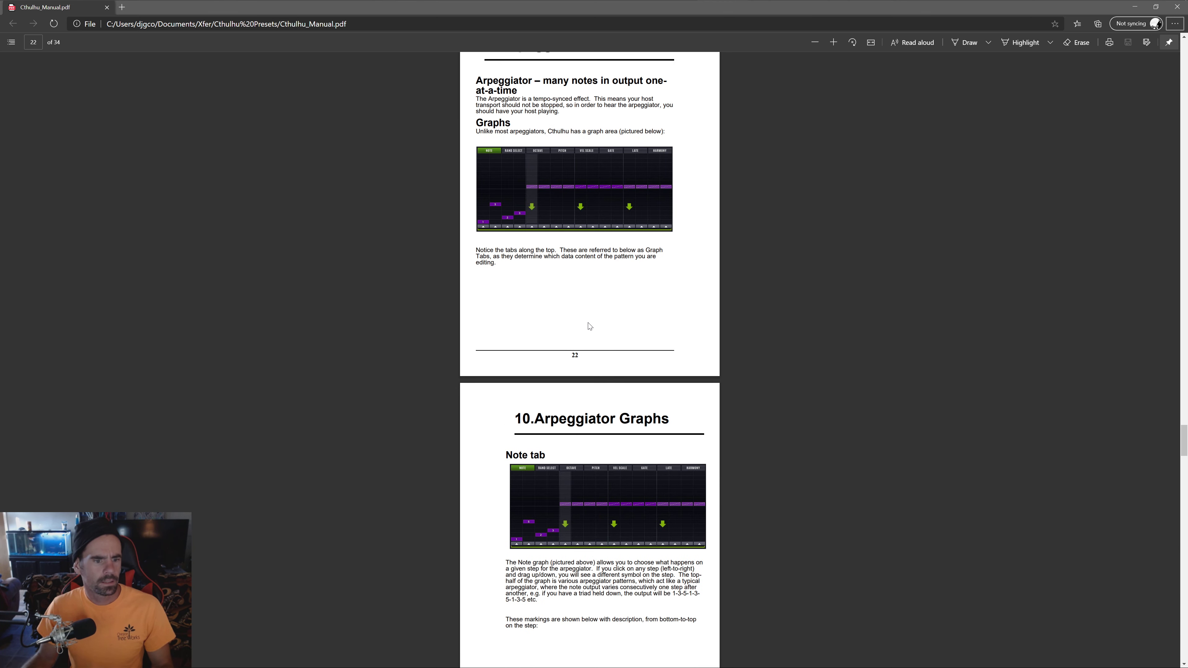
{"action": "scroll", "coordinate": [590, 326], "scroll_direction": "up", "scroll_amount": 16}
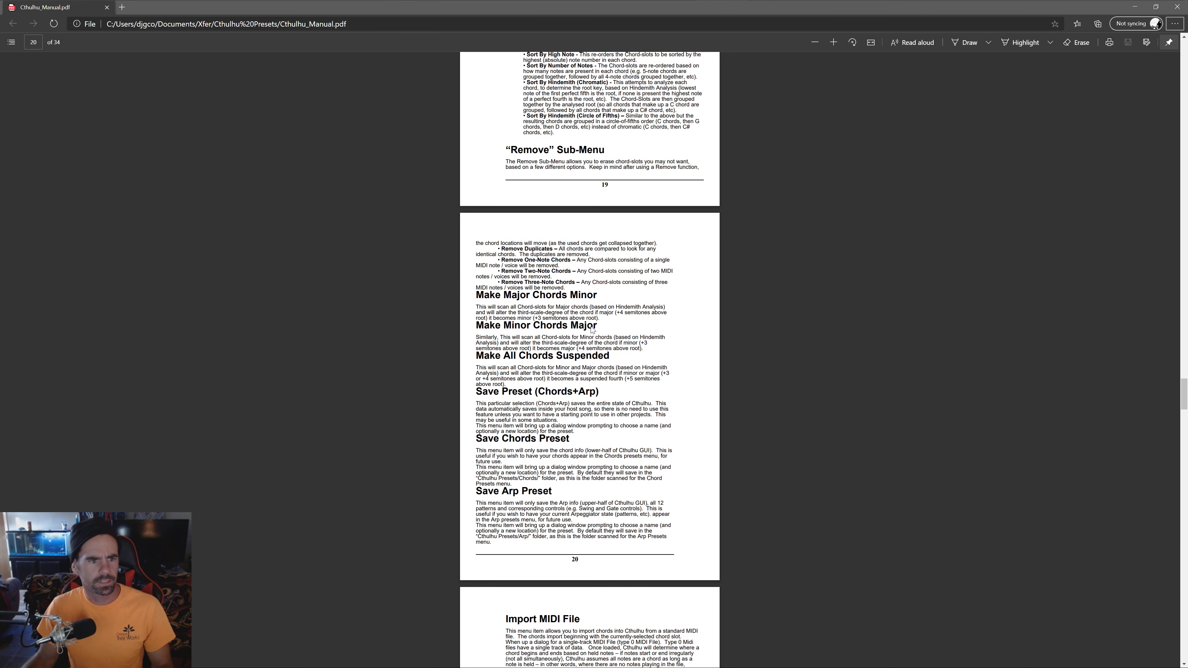
{"action": "scroll", "coordinate": [592, 330], "scroll_direction": "down", "scroll_amount": 20}
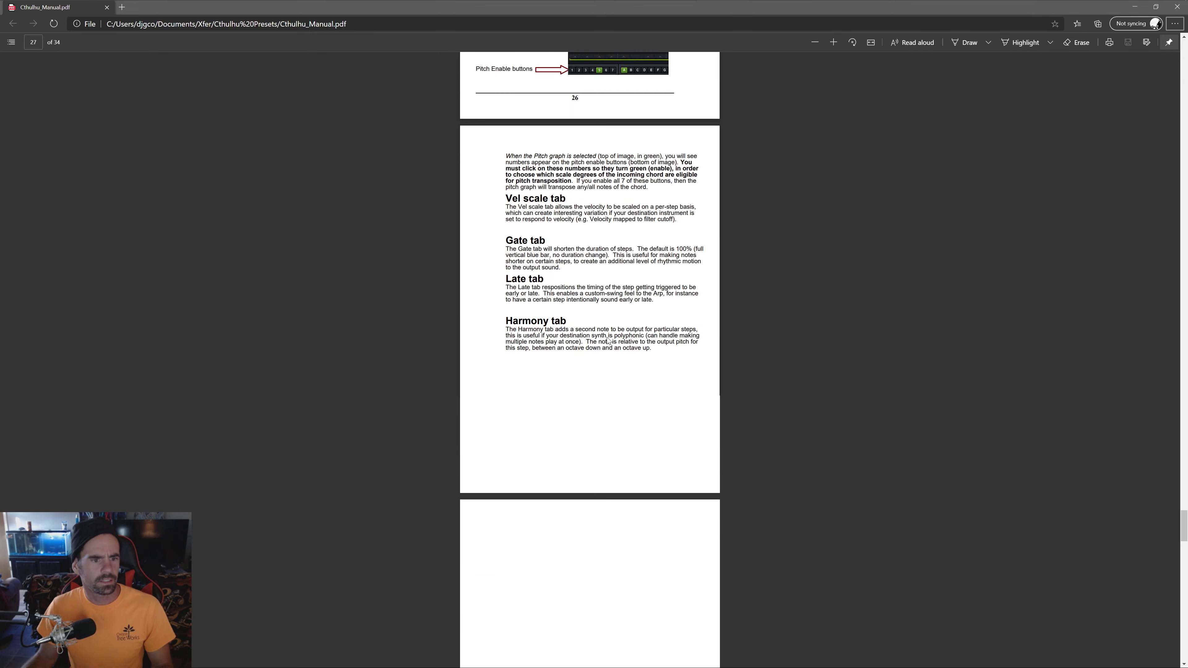
{"action": "scroll", "coordinate": [608, 341], "scroll_direction": "down", "scroll_amount": 12}
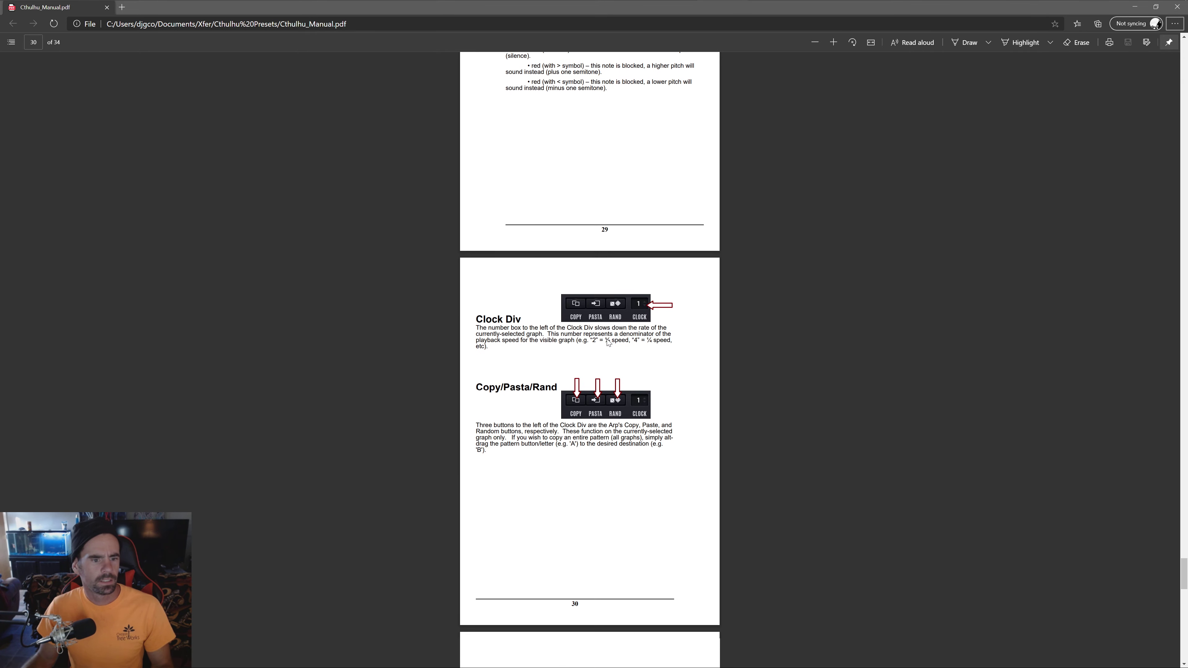
{"action": "scroll", "coordinate": [590, 356], "scroll_direction": "up", "scroll_amount": 20}
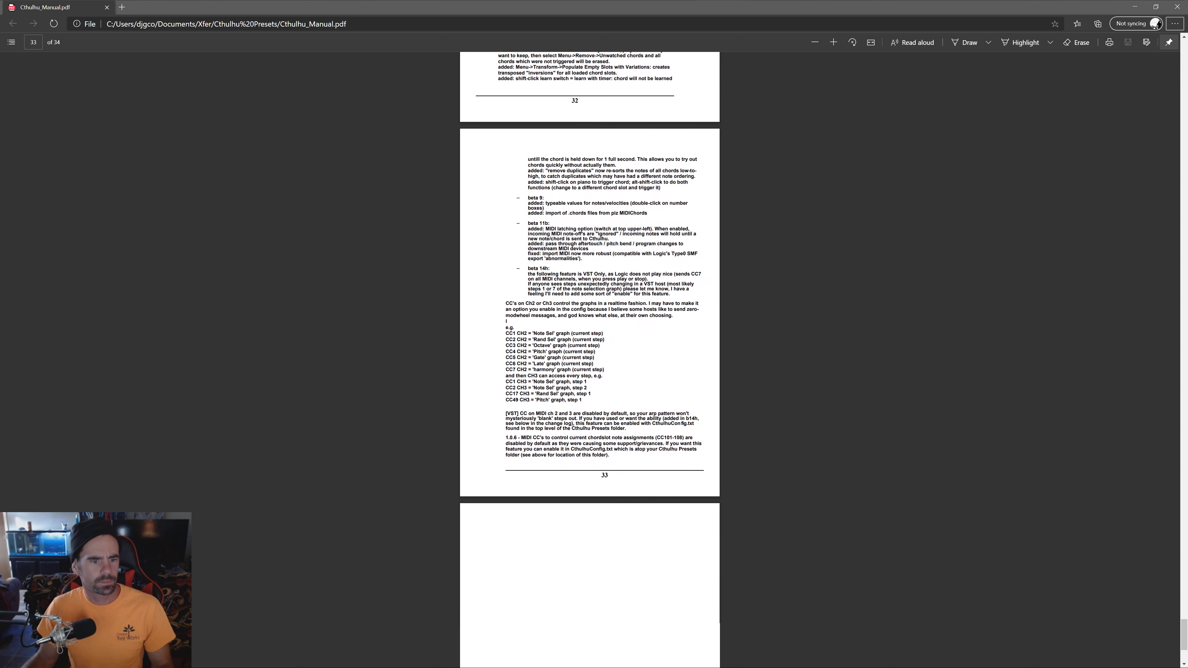
{"action": "scroll", "coordinate": [589, 356], "scroll_direction": "up", "scroll_amount": 18}
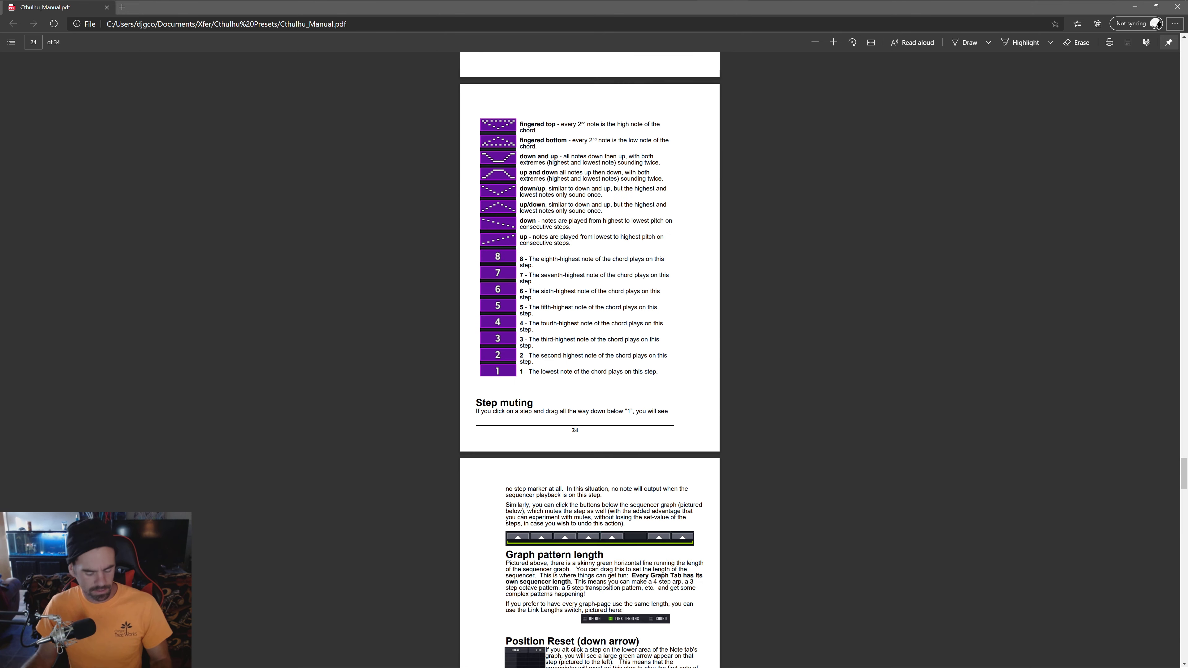
{"action": "scroll", "coordinate": [584, 357], "scroll_direction": "down", "scroll_amount": 4}
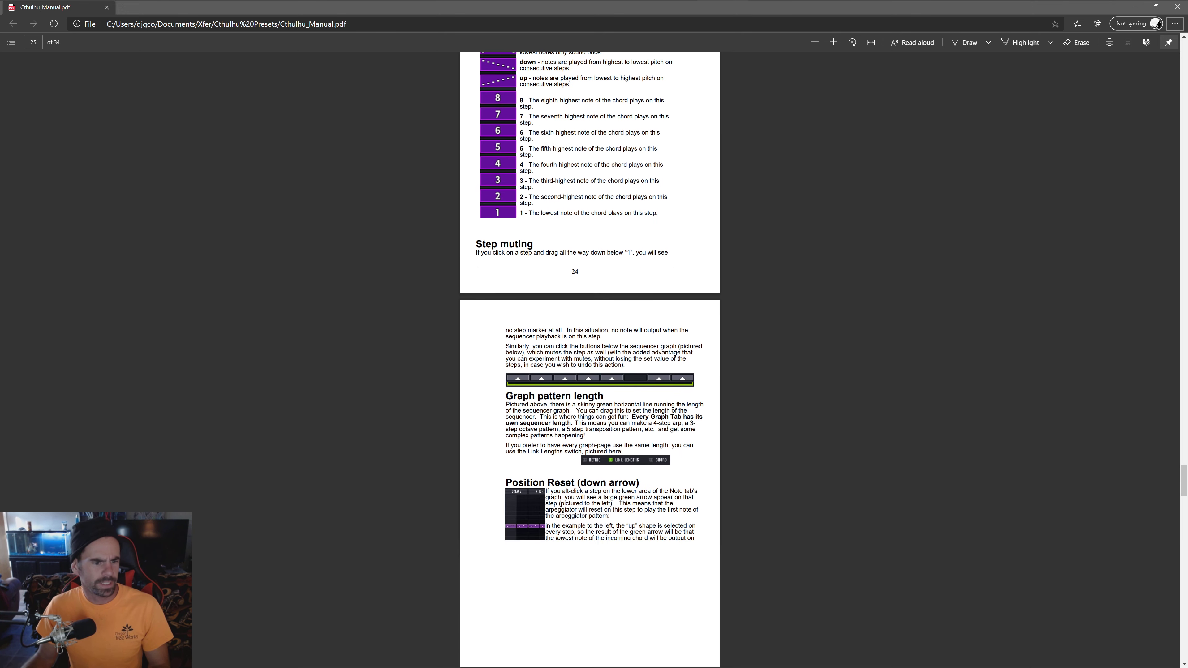
{"action": "scroll", "coordinate": [584, 357], "scroll_direction": "up", "scroll_amount": 9}
{"action": "scroll", "coordinate": [585, 357], "scroll_direction": "up", "scroll_amount": 10}
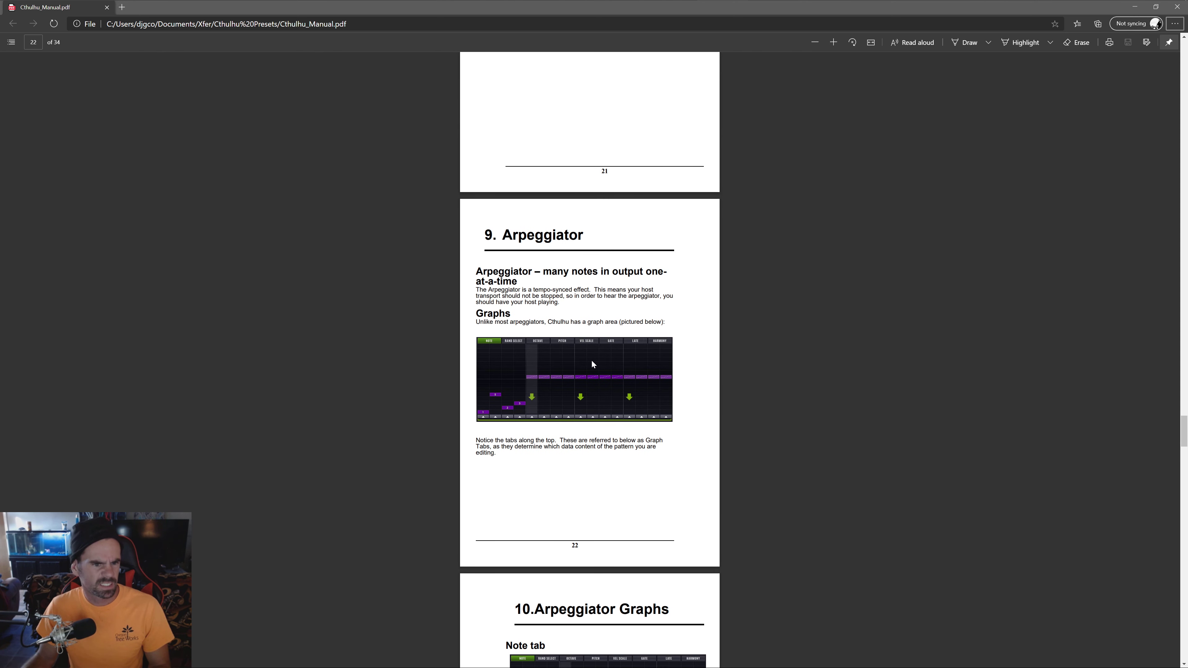
{"action": "scroll", "coordinate": [608, 395], "scroll_direction": "down", "scroll_amount": 8}
{"action": "scroll", "coordinate": [604, 410], "scroll_direction": "down", "scroll_amount": 15}
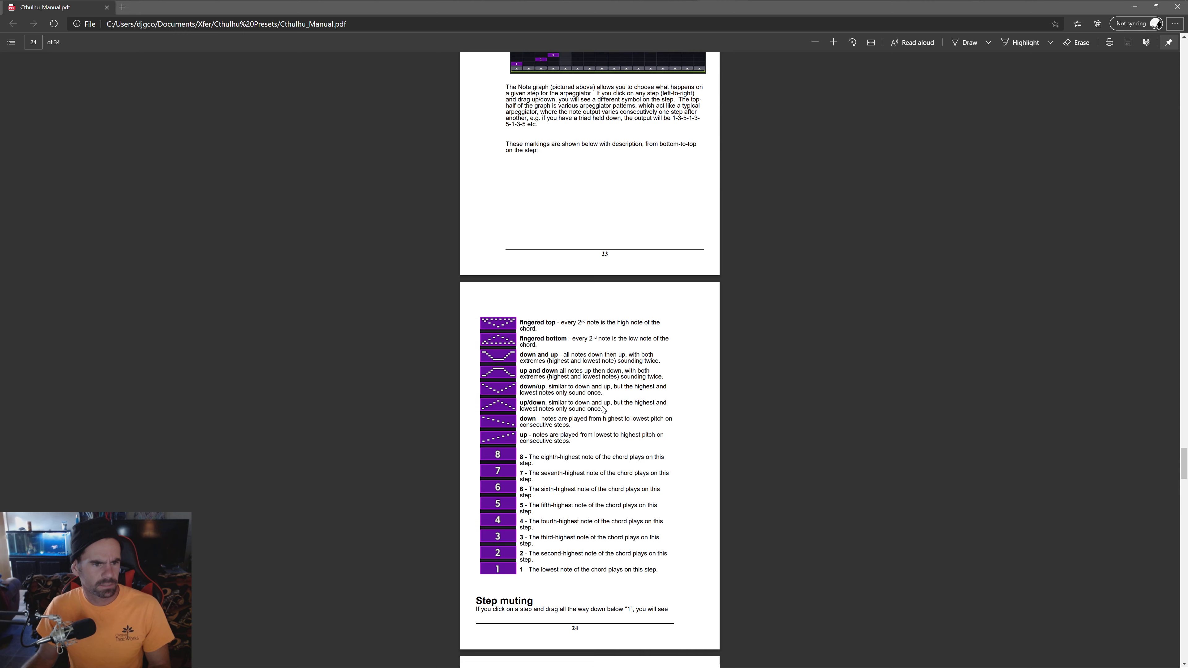
{"action": "scroll", "coordinate": [602, 412], "scroll_direction": "down", "scroll_amount": 8}
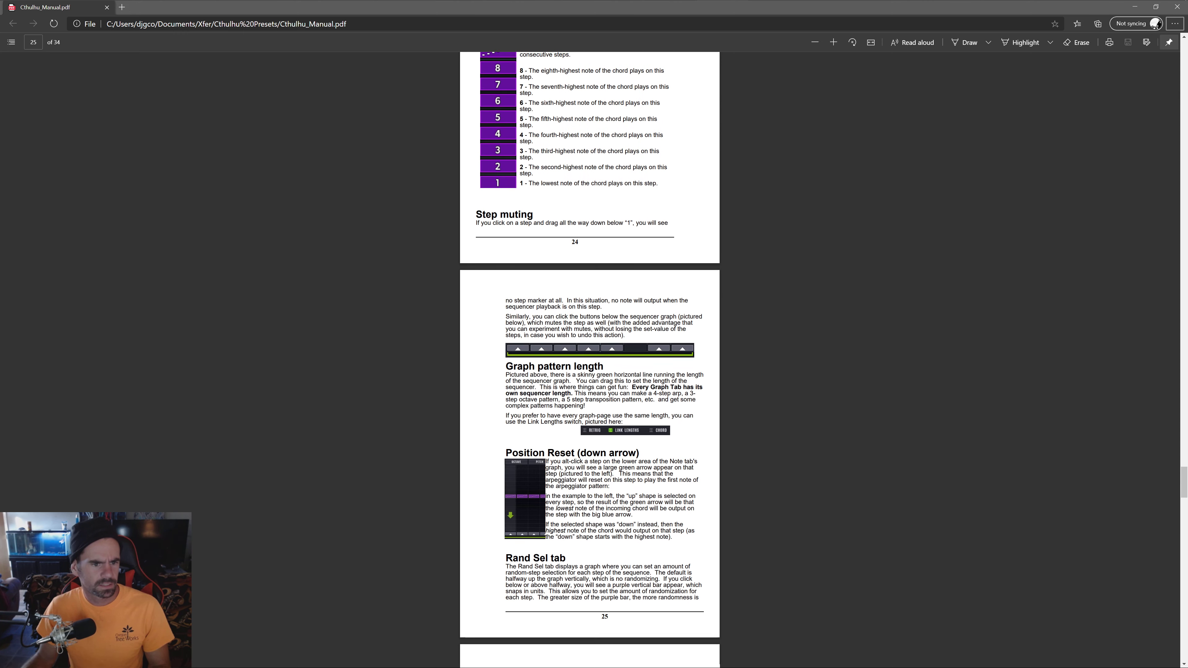
{"action": "key", "text": "alt+Tab"}
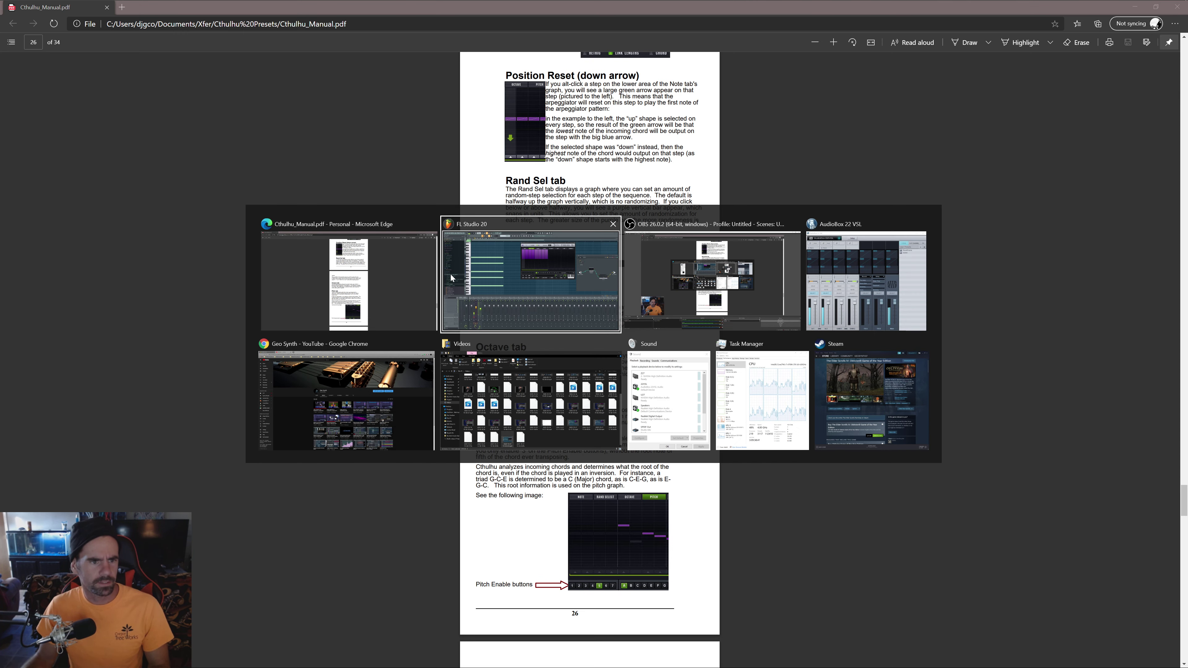
{"action": "left_click", "coordinate": [543, 281]}
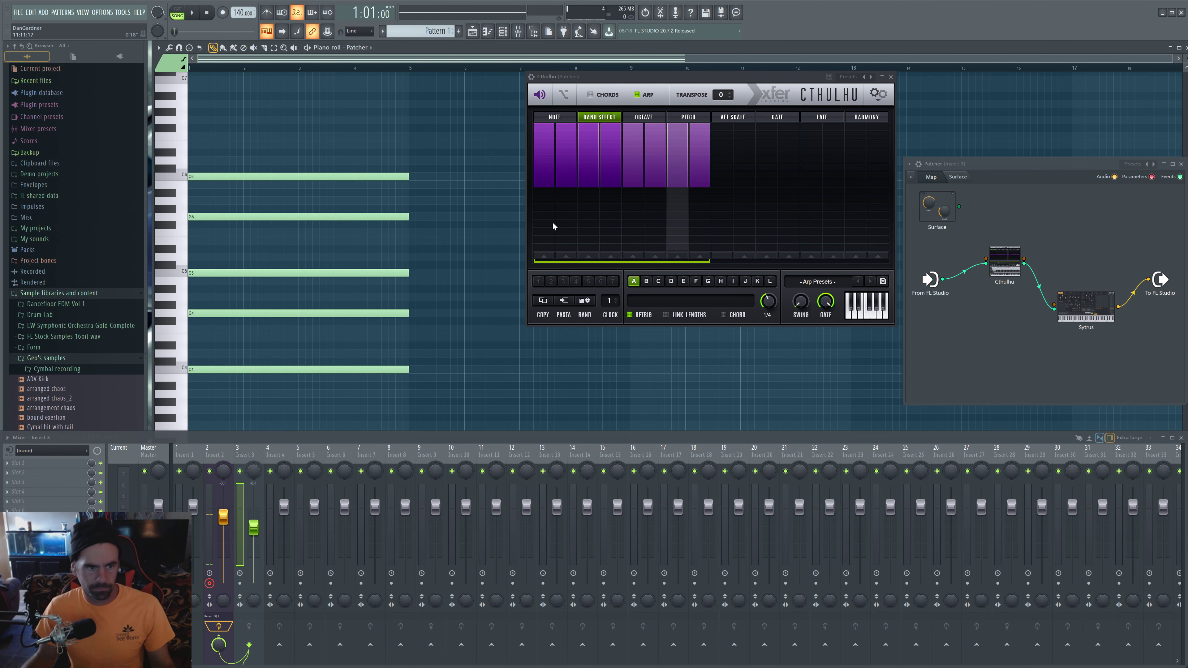
Set the random selection of all eight steps to full below the midline, and reset them to the midline.
{"action": "mouse_move", "coordinate": [542, 247]}
{"action": "left_mouse_down"}
{"action": "mouse_move", "coordinate": [676, 244]}
{"action": "mouse_move", "coordinate": [700, 220]}
{"action": "left_mouse_up"}
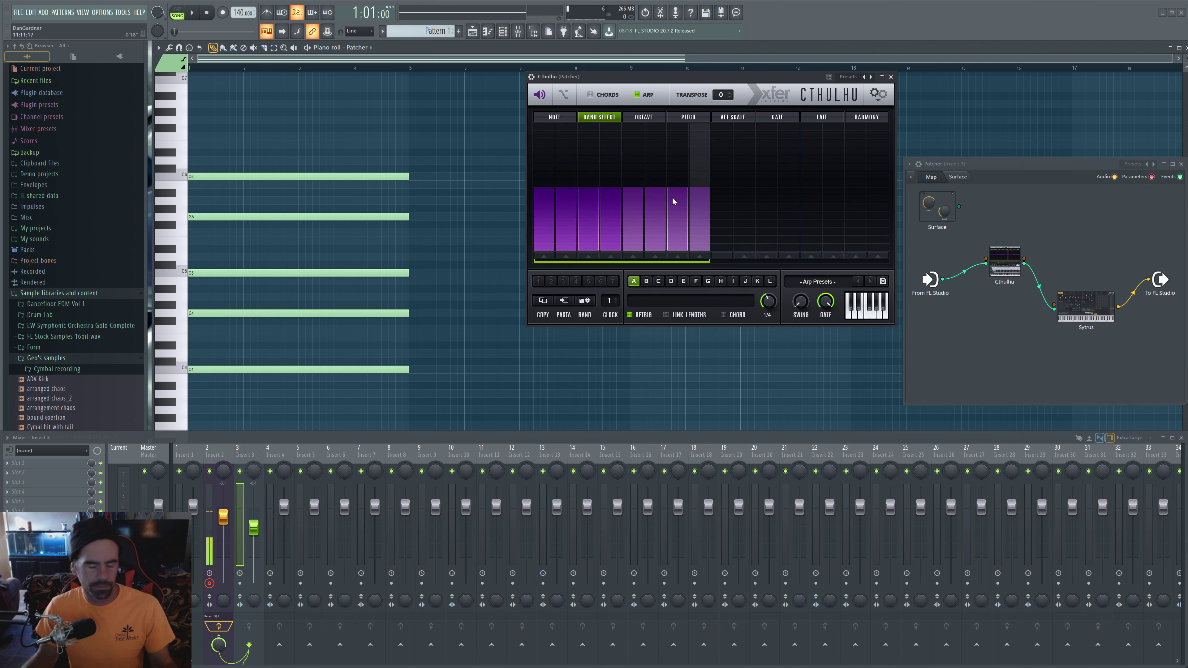
{"action": "left_click", "coordinate": [544, 194]}
{"action": "mouse_move", "coordinate": [570, 191]}
{"action": "left_mouse_down"}
{"action": "mouse_move", "coordinate": [689, 186]}
{"action": "mouse_move", "coordinate": [668, 186]}
{"action": "left_mouse_up"}
View the octave lane briefly, and move step 6 of the note lane to the top-row mode.
{"action": "left_click", "coordinate": [643, 117]}
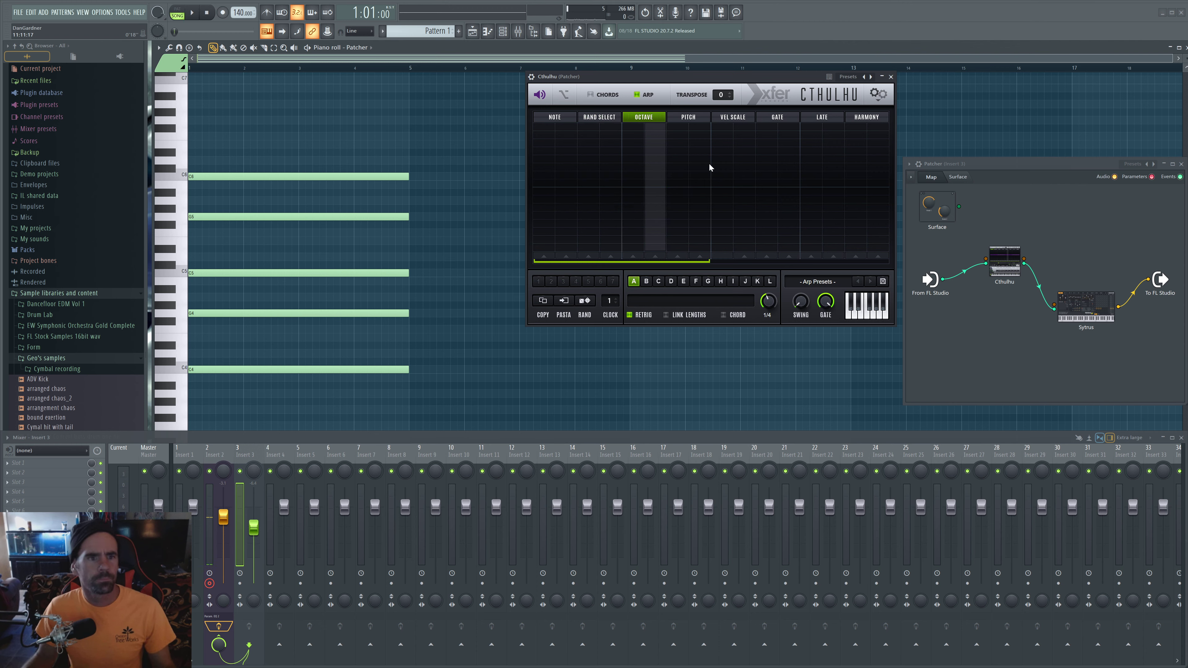
{"action": "left_click", "coordinate": [554, 117]}
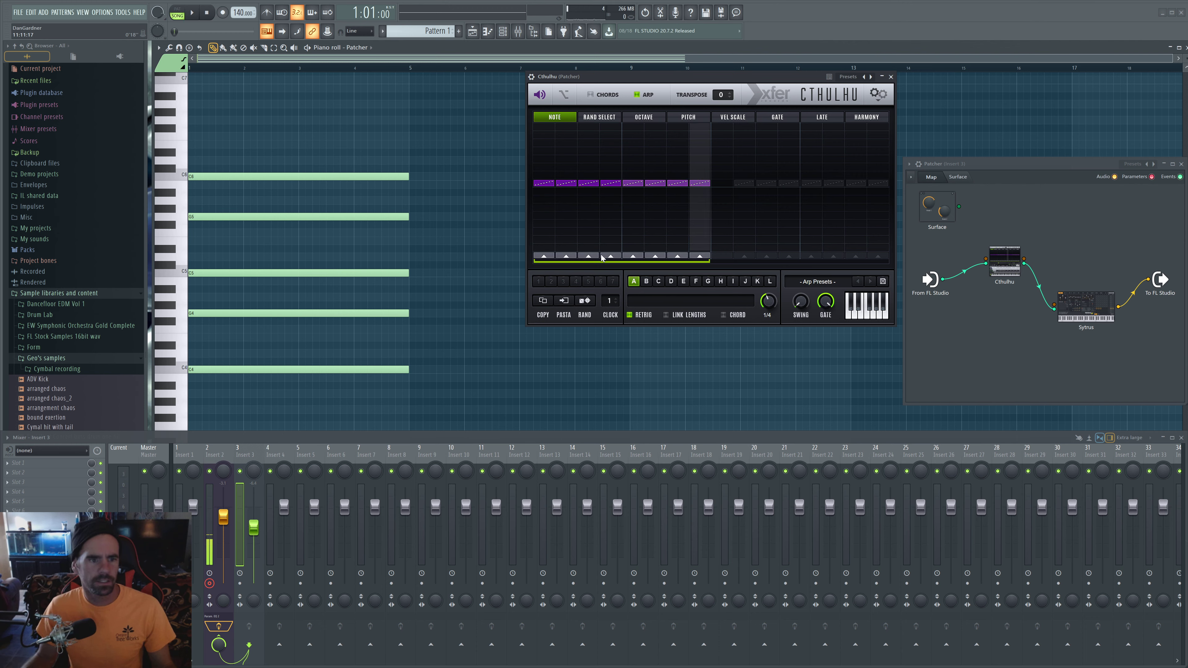
{"action": "left_click", "coordinate": [655, 126]}
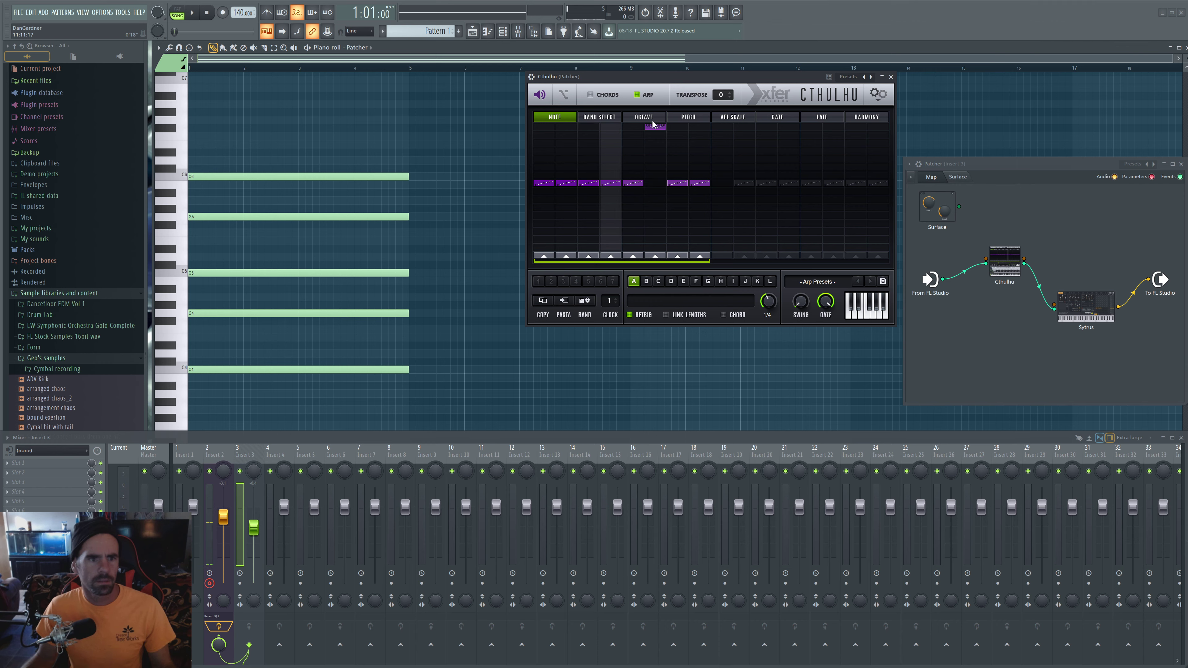
Check the octave lane, return step 6 of the note lane to the middle row, and move steps 5 to 8 one row up.
{"action": "left_click", "coordinate": [644, 117]}
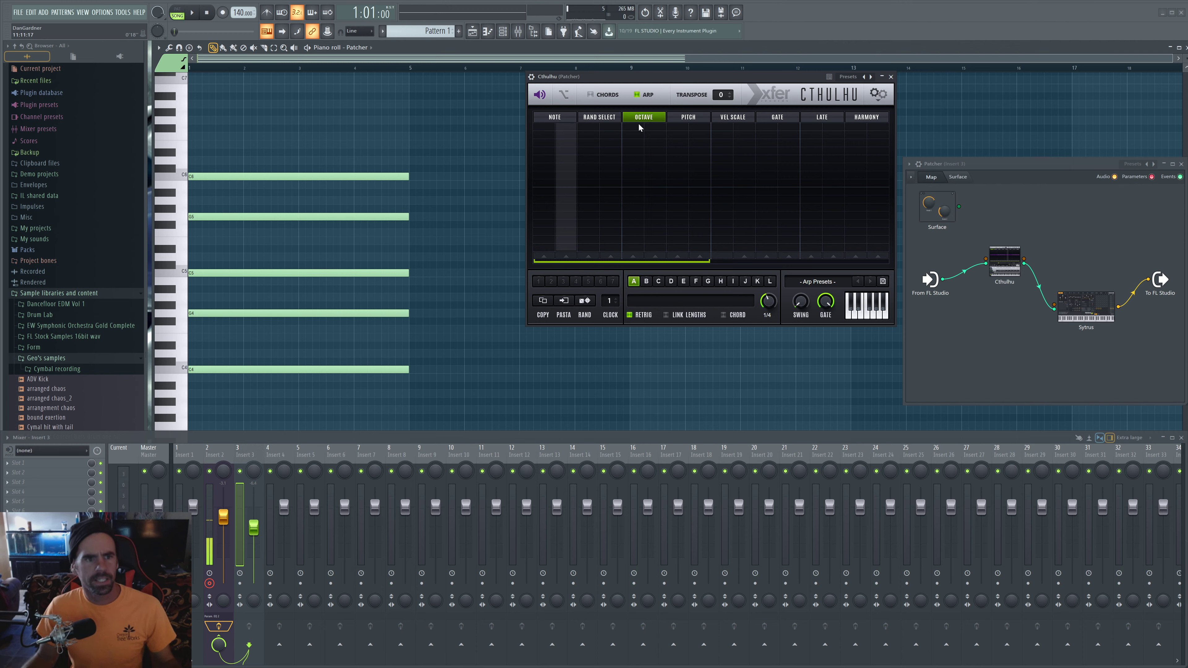
{"action": "left_click", "coordinate": [556, 118]}
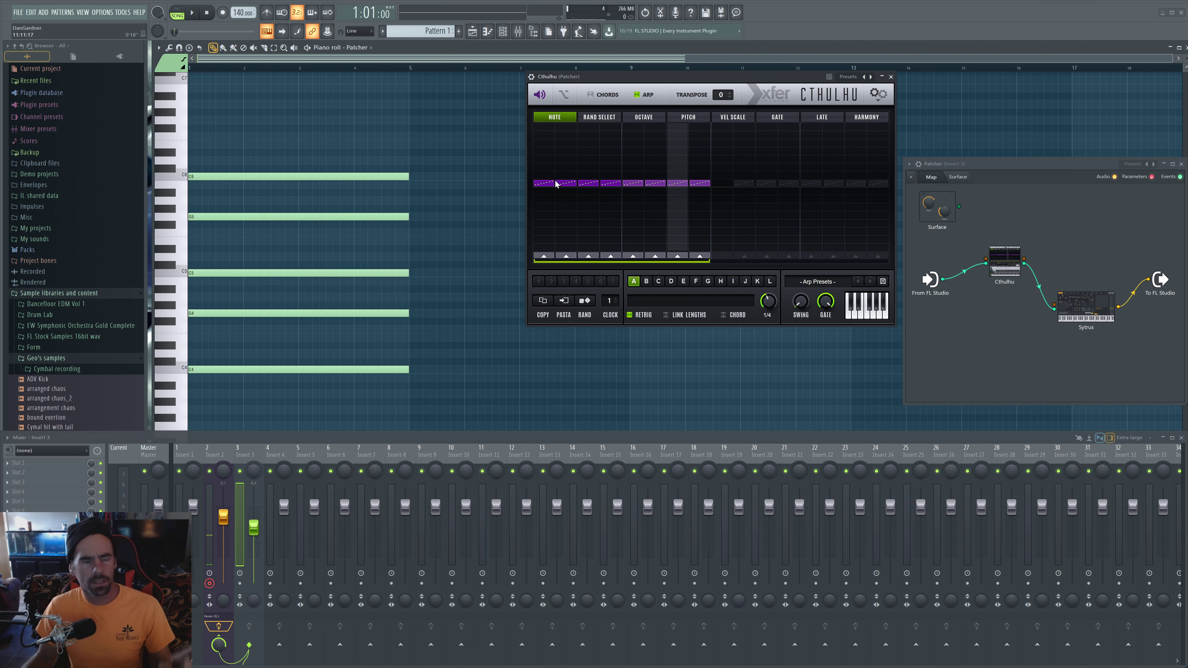
{"action": "left_click", "coordinate": [632, 177]}
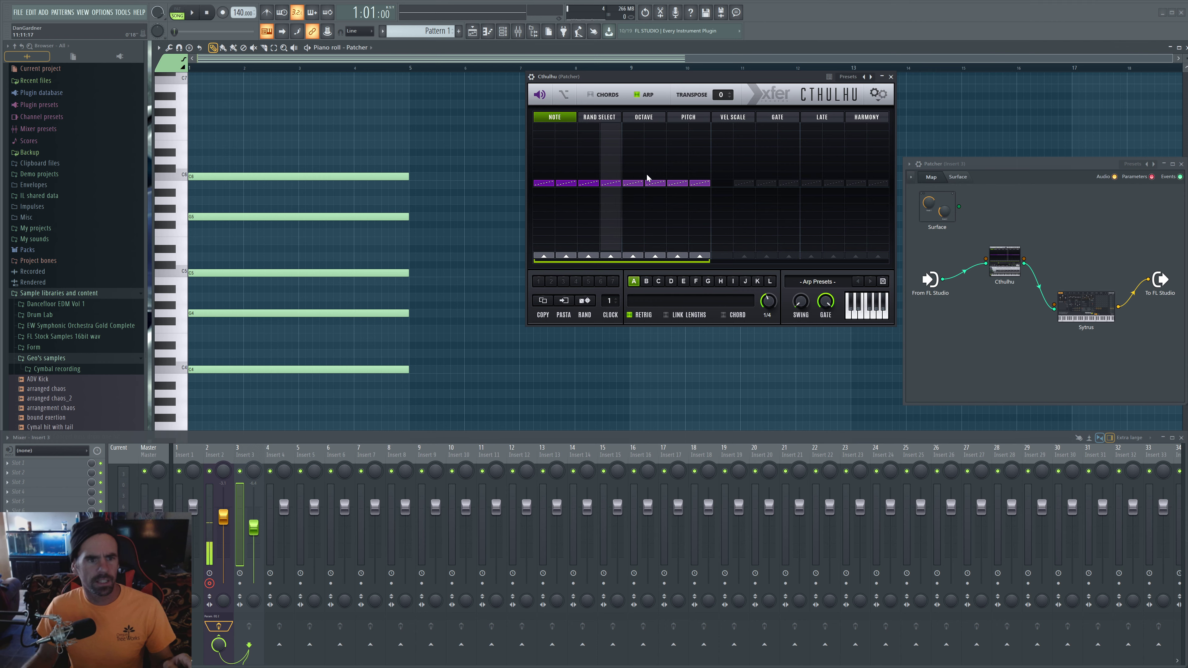
{"action": "left_click_drag", "start_coordinate": [642, 176], "coordinate": [697, 177]}
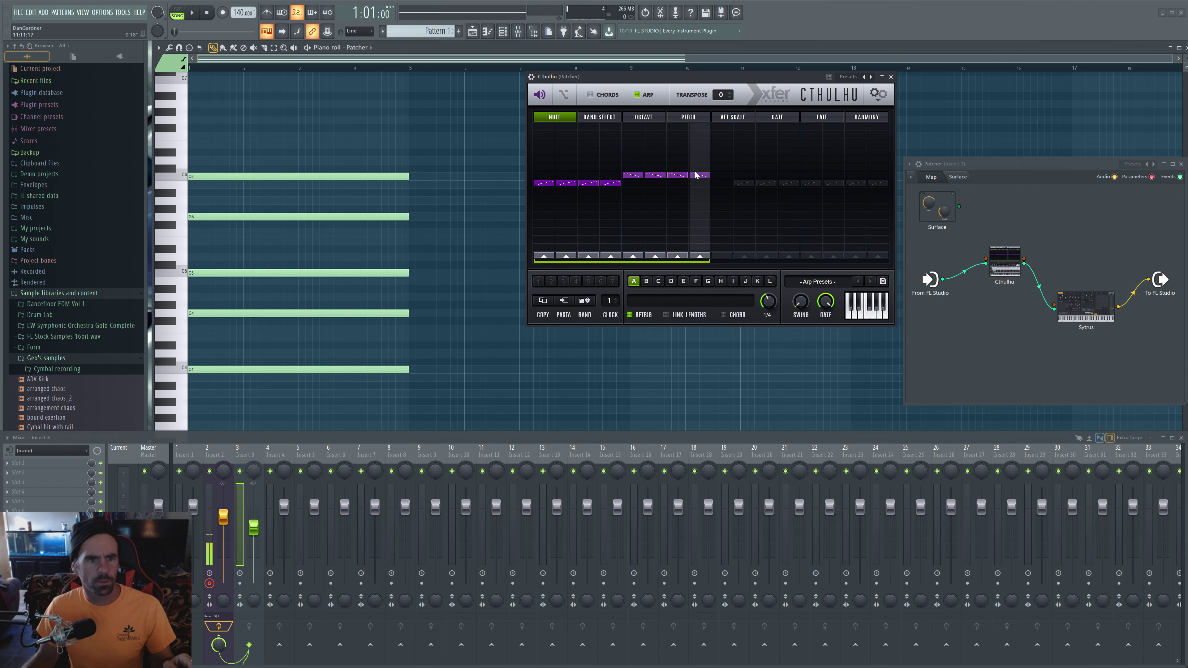
In the octave lane, set steps 1 to 4 to one row up, one down, two up and one down from the midline.
{"action": "left_click", "coordinate": [644, 118]}
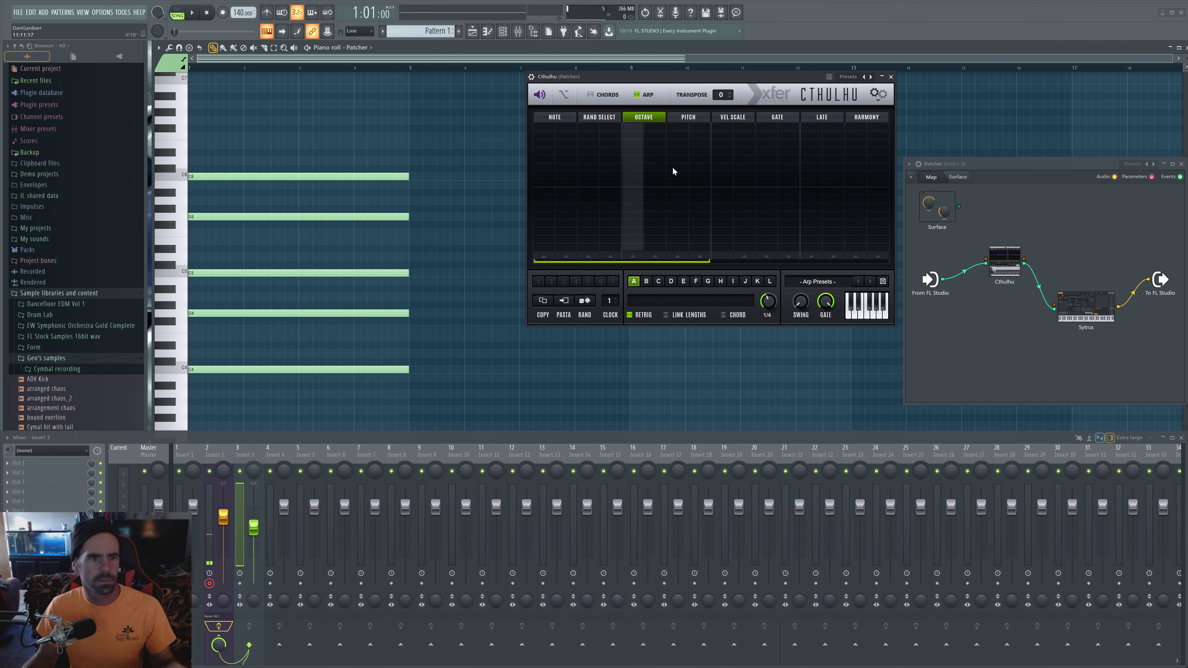
{"action": "left_click", "coordinate": [545, 183]}
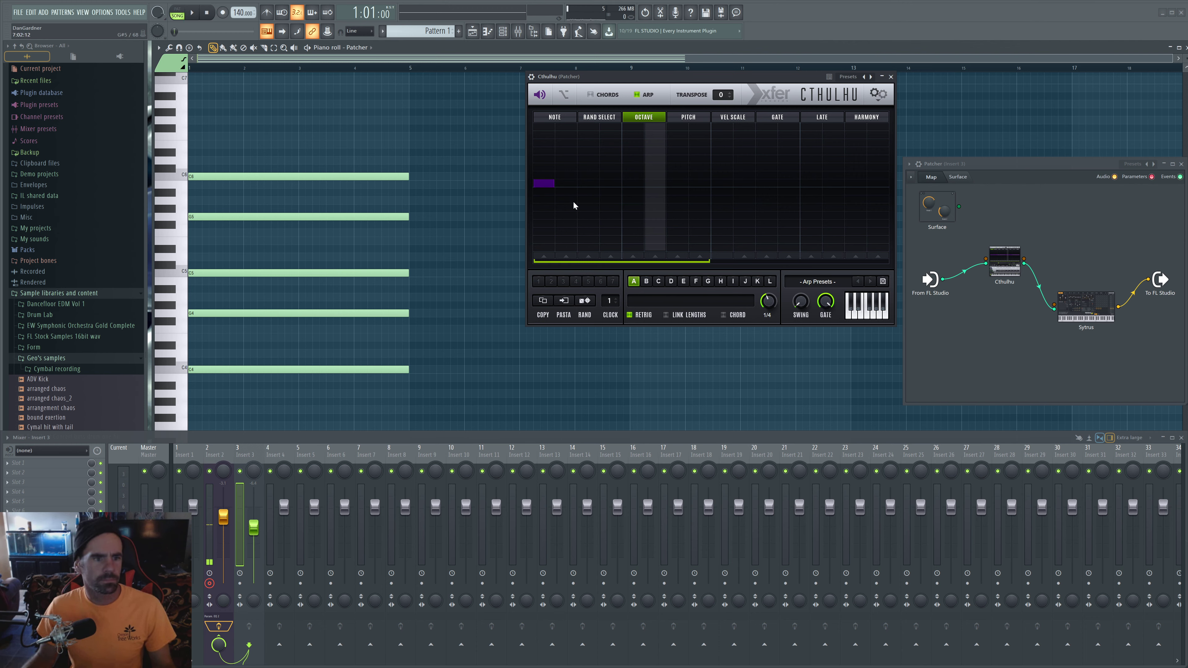
{"action": "left_click", "coordinate": [566, 192]}
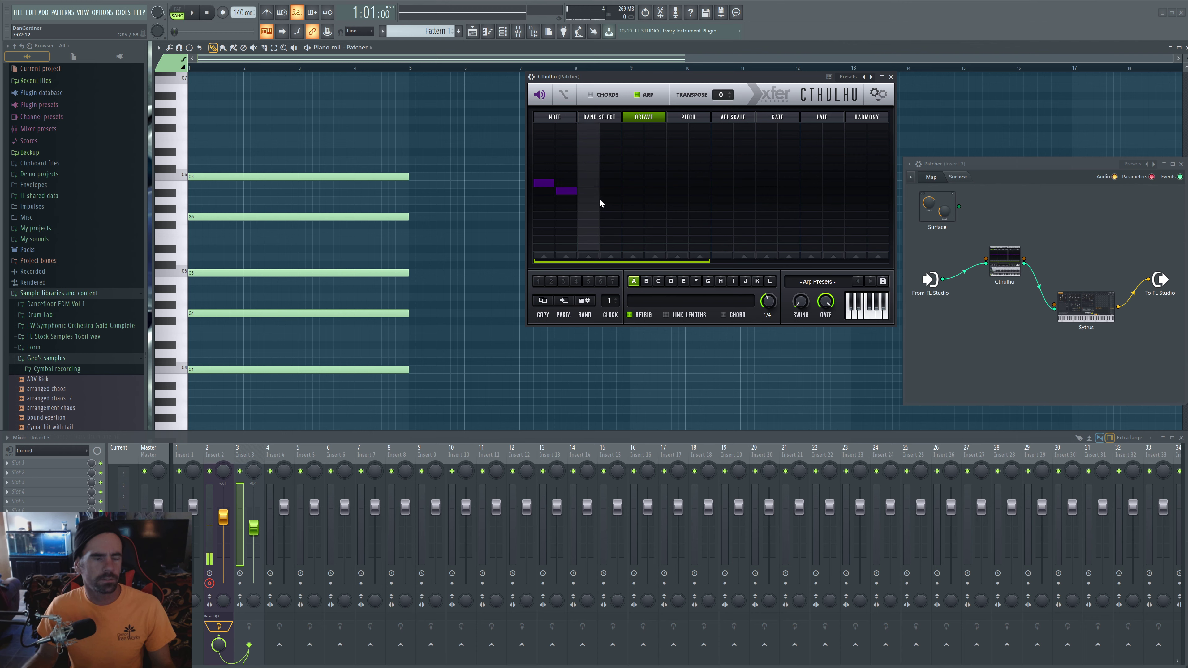
{"action": "left_click", "coordinate": [593, 172]}
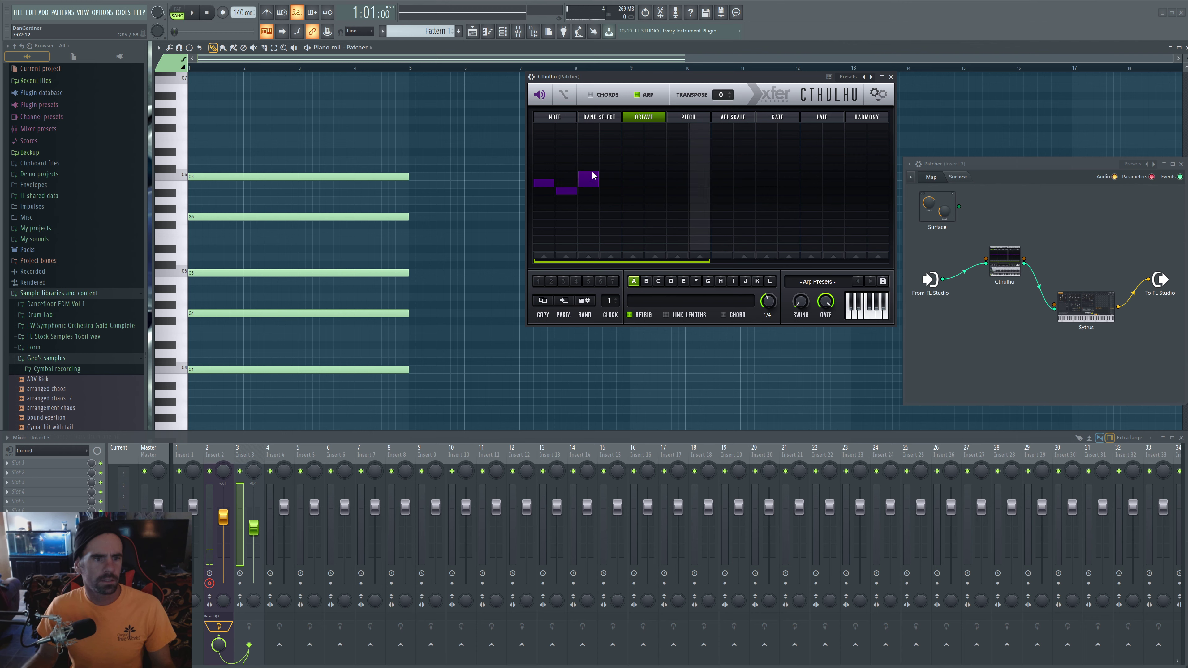
{"action": "left_click", "coordinate": [611, 191]}
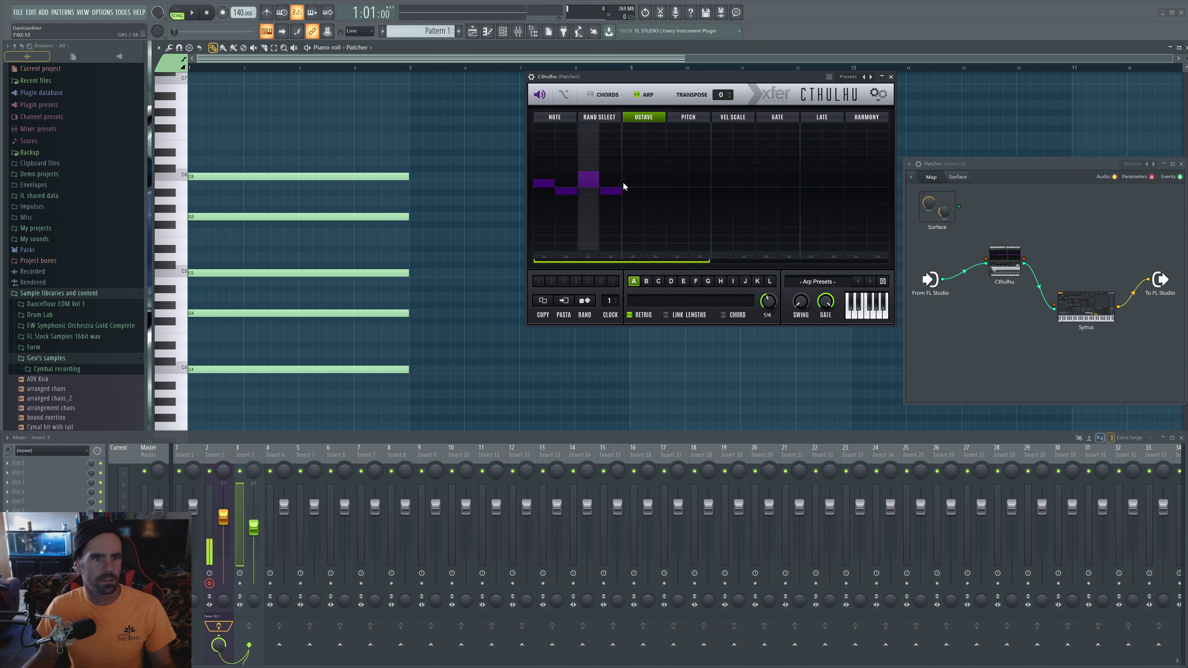
Set octave steps 5 to 8 to three rows up, three down, four up and four down, and play the pattern.
{"action": "left_click", "coordinate": [630, 165]}
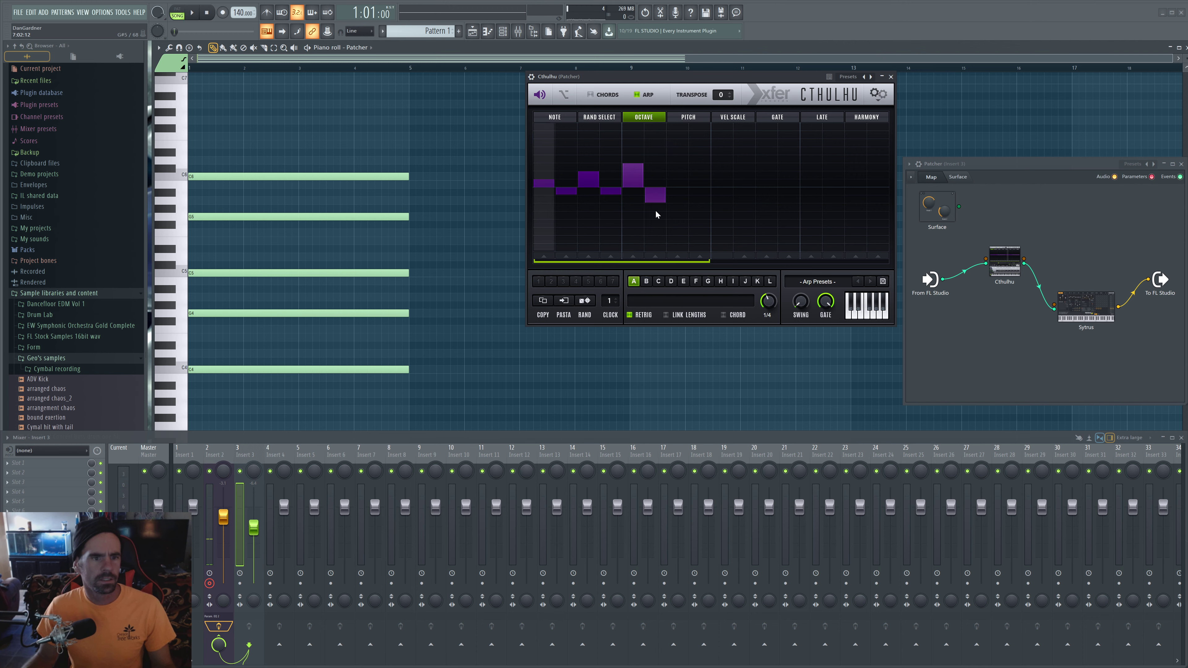
{"action": "left_click", "coordinate": [657, 203]}
{"action": "left_click", "coordinate": [655, 210]}
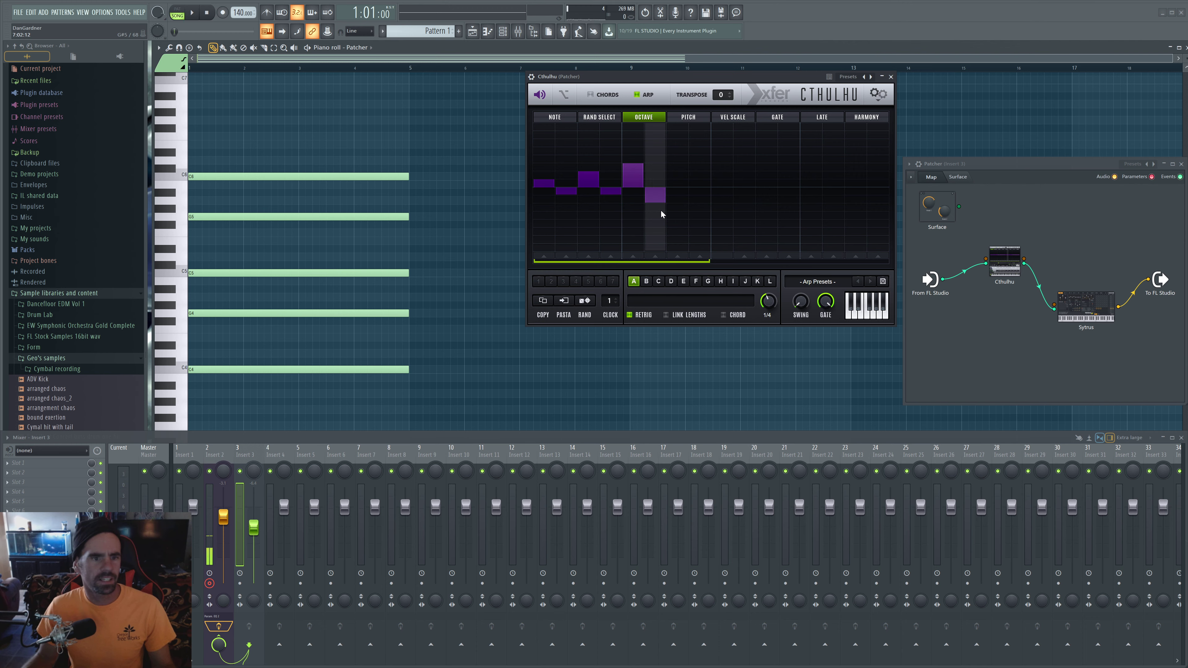
{"action": "left_click", "coordinate": [678, 163]}
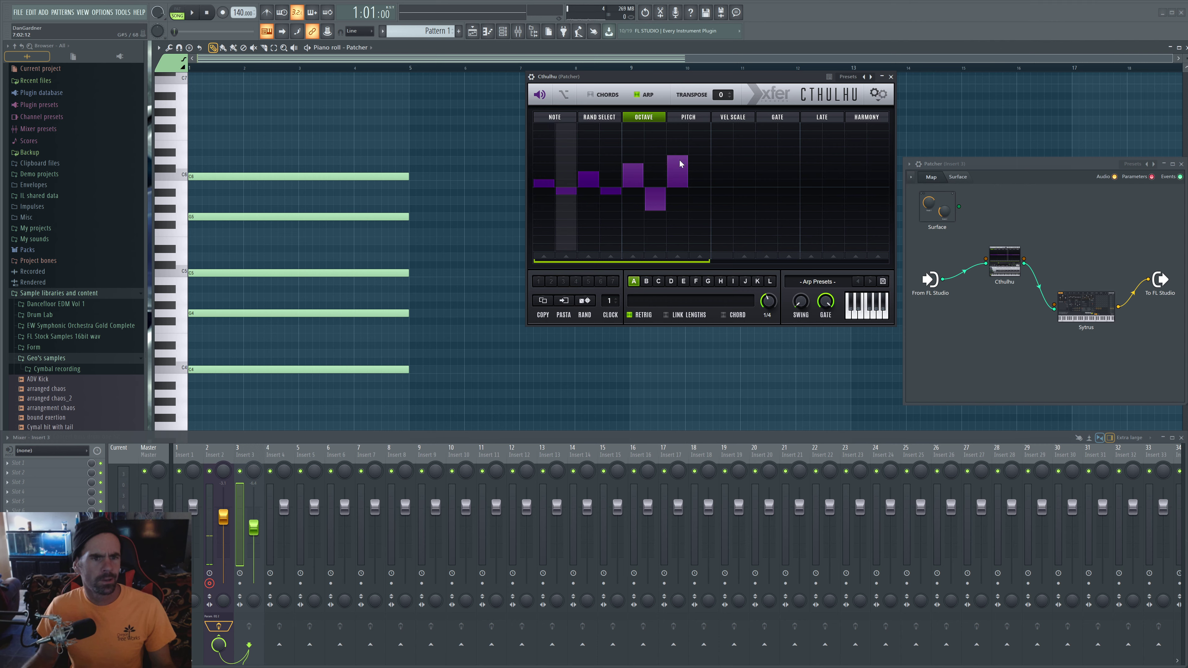
{"action": "left_click", "coordinate": [701, 216]}
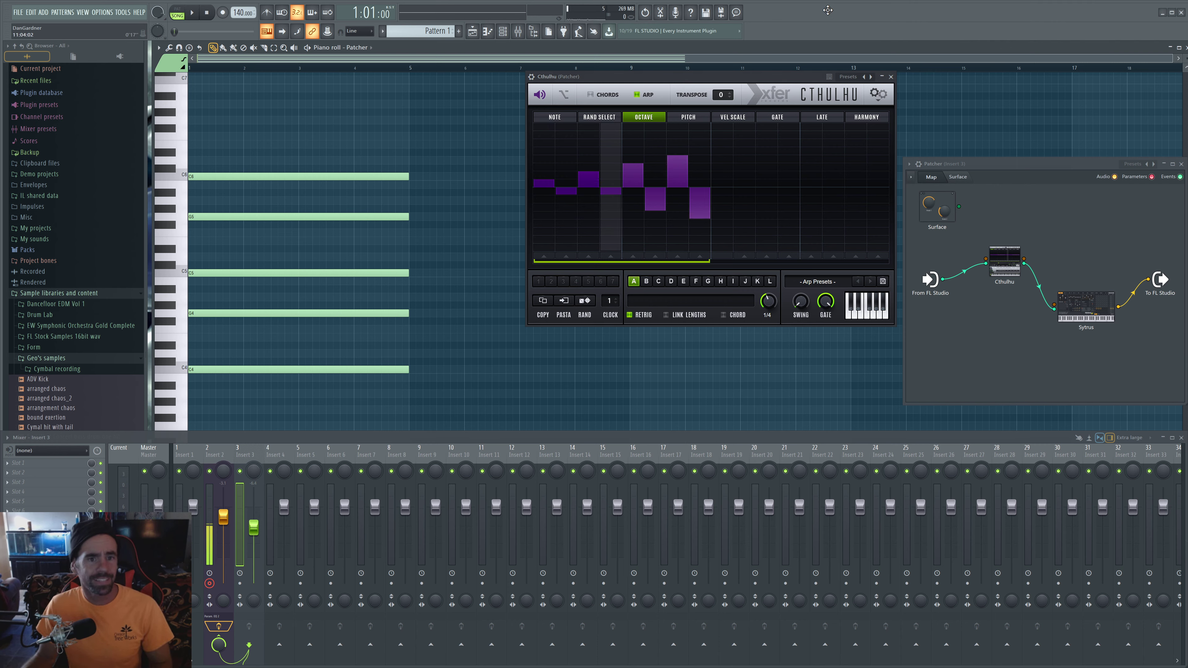
{"action": "key", "text": "space"}
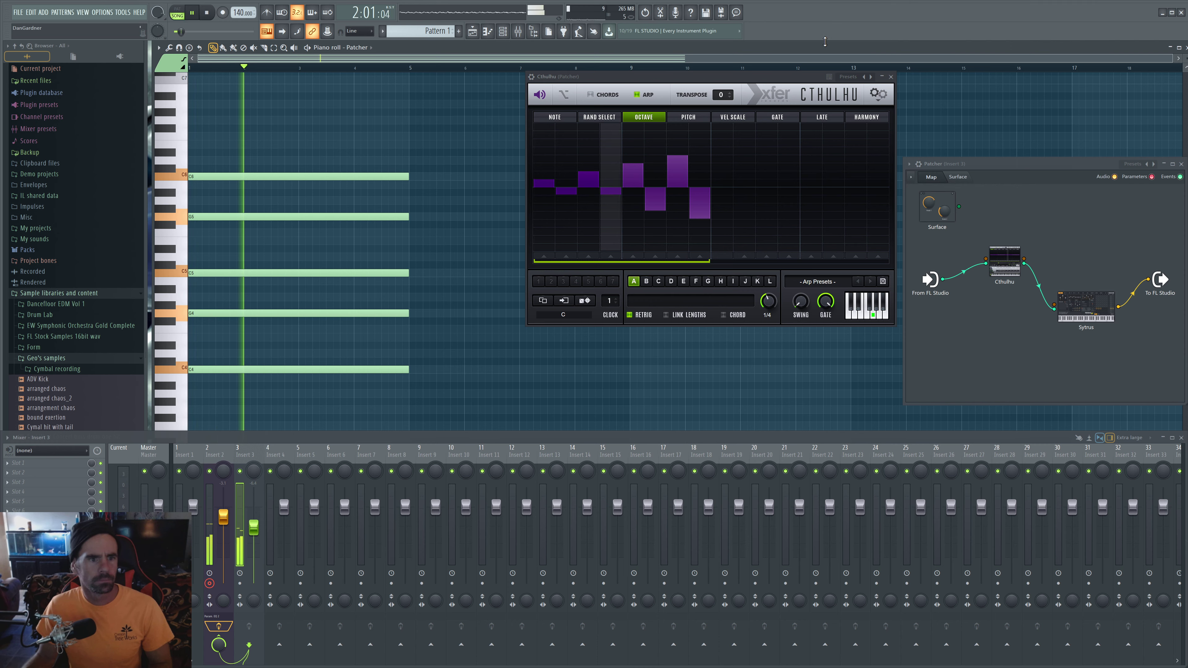
{"action": "key", "text": "space"}
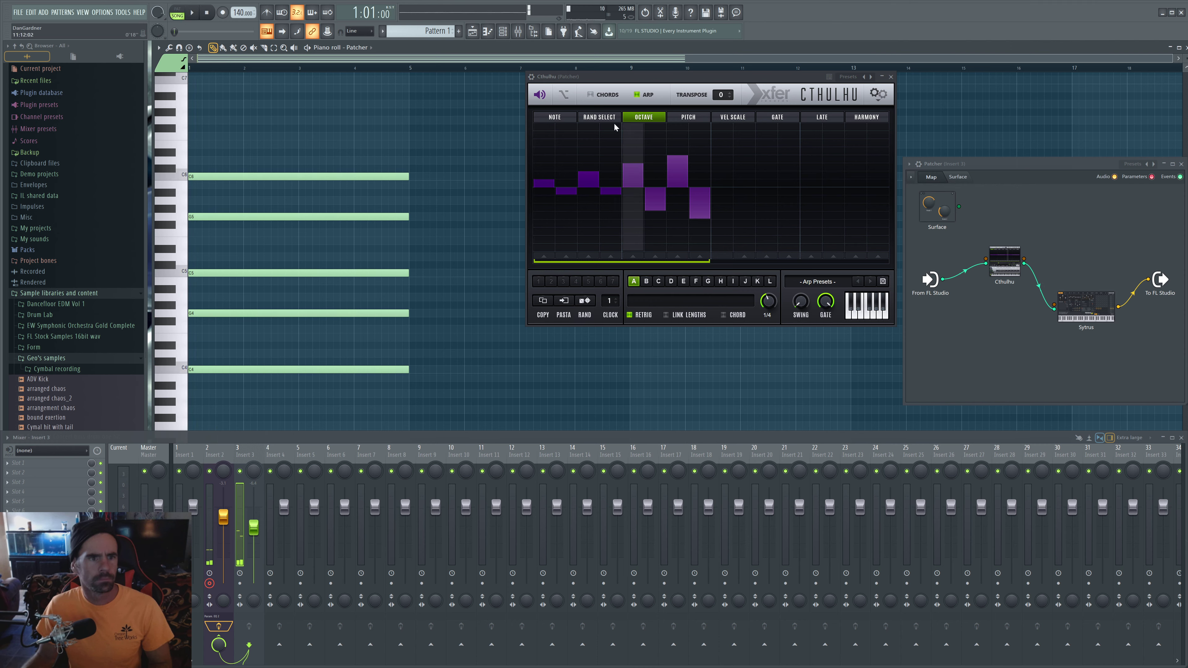
Review the random selection, note and octave lanes, and set all eight steps of the note lane to note 1.
{"action": "left_click", "coordinate": [603, 118]}
{"action": "left_click", "coordinate": [555, 117]}
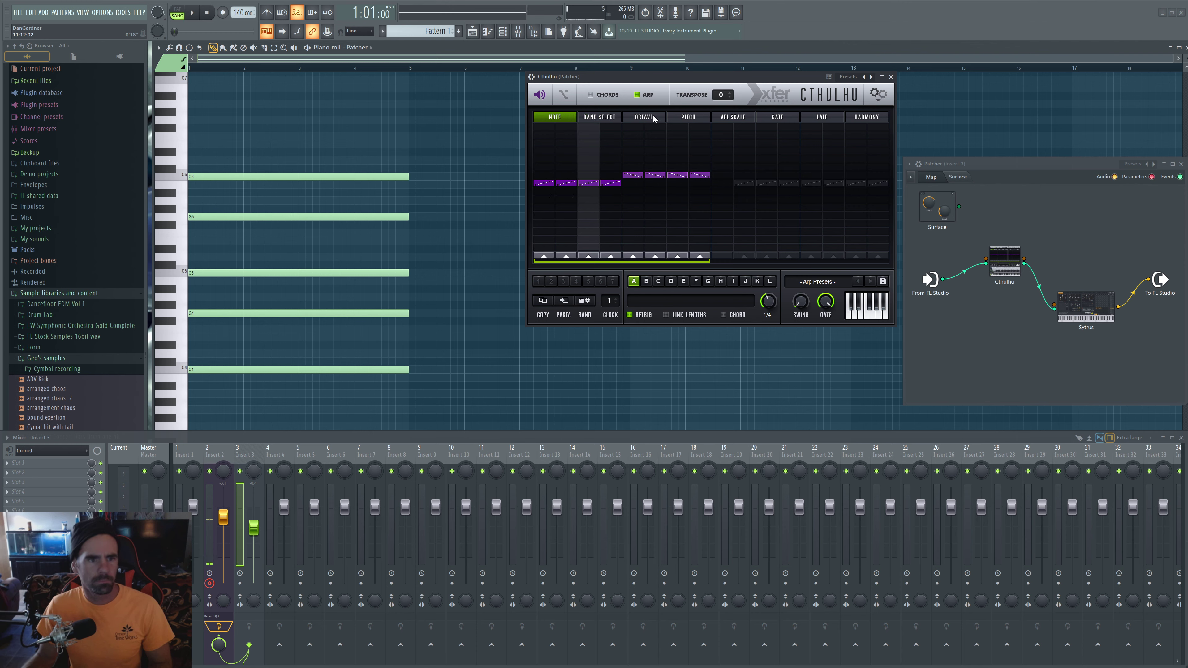
{"action": "left_click", "coordinate": [643, 117]}
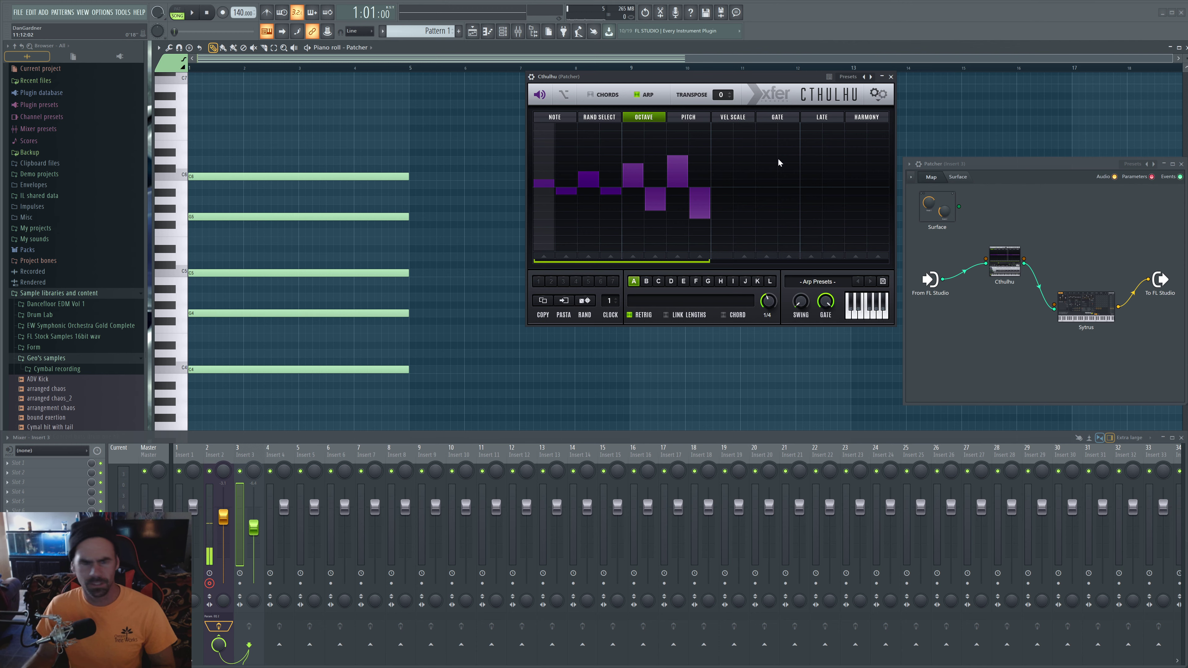
{"action": "left_click", "coordinate": [555, 117]}
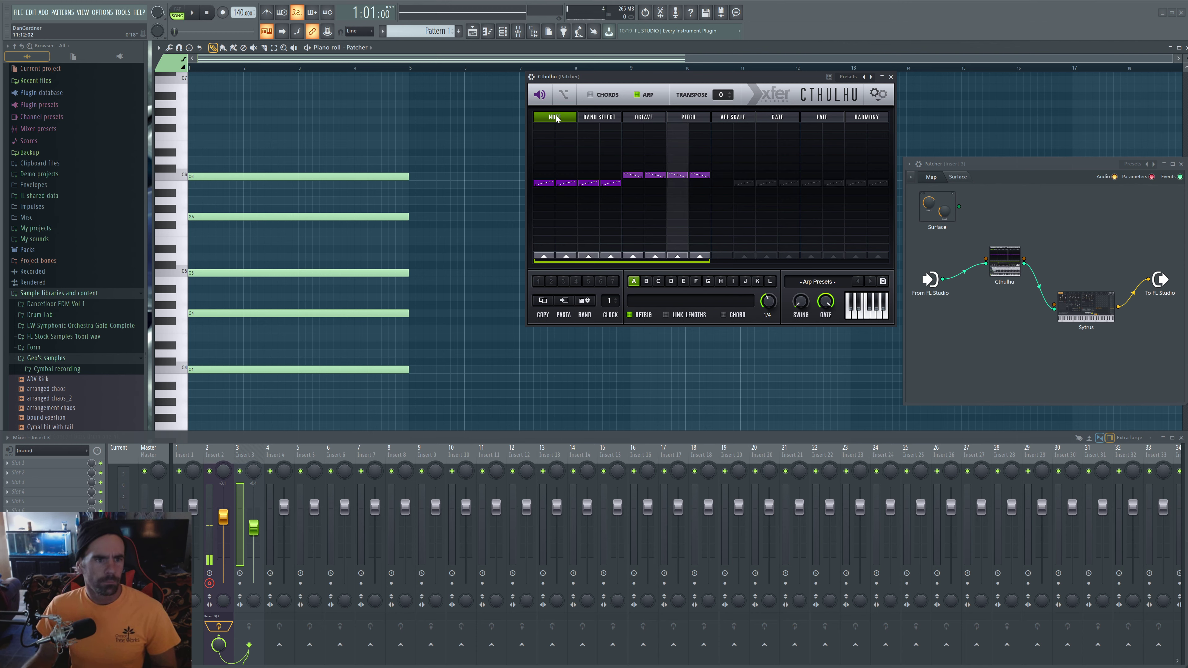
{"action": "left_click", "coordinate": [544, 249]}
{"action": "left_click_drag", "start_coordinate": [544, 250], "coordinate": [702, 248]}
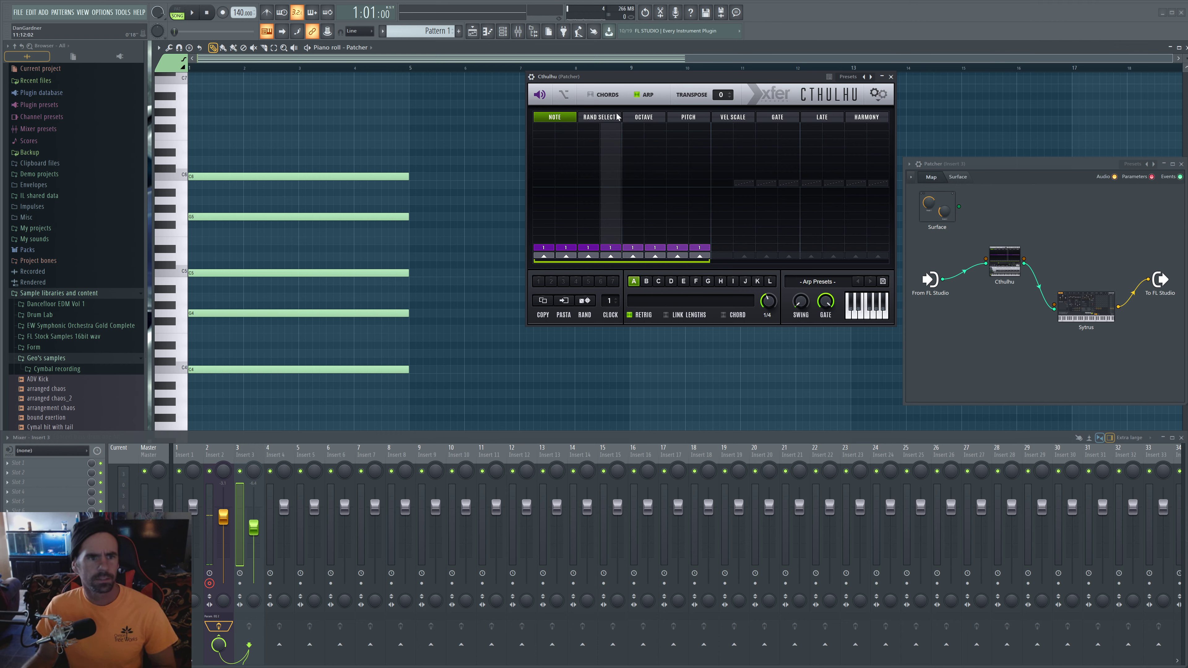
Show the octave lane and play the pattern briefly to hear the octave jumps on note 1.
{"action": "left_click", "coordinate": [653, 119]}
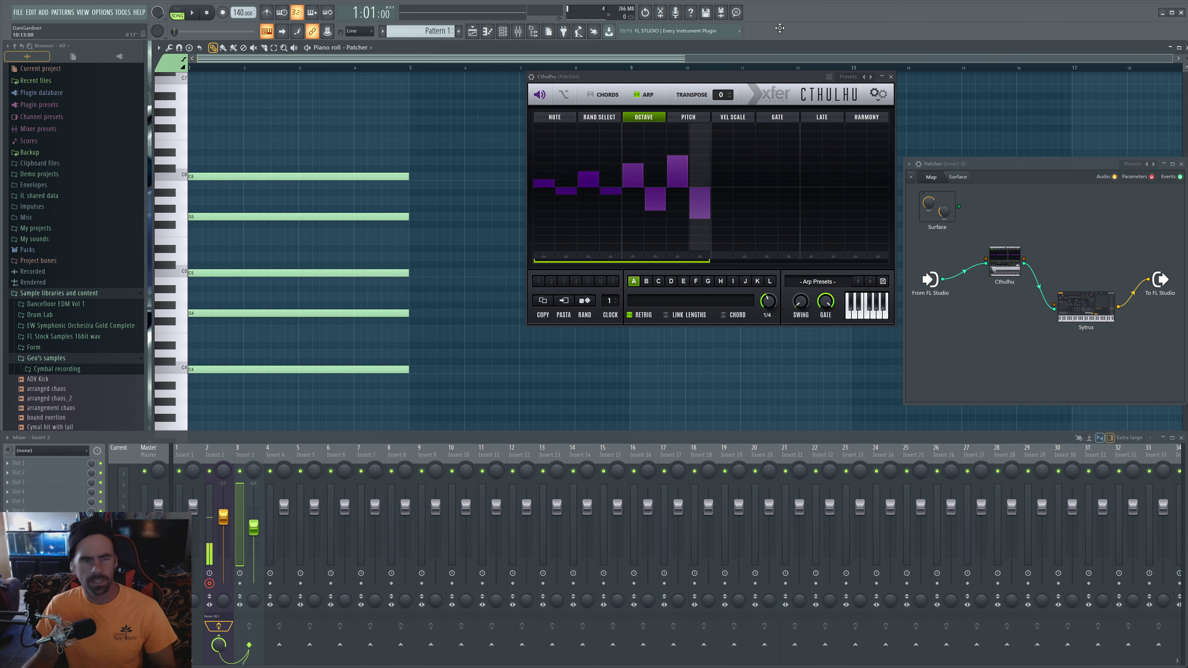
{"action": "key", "text": "space"}
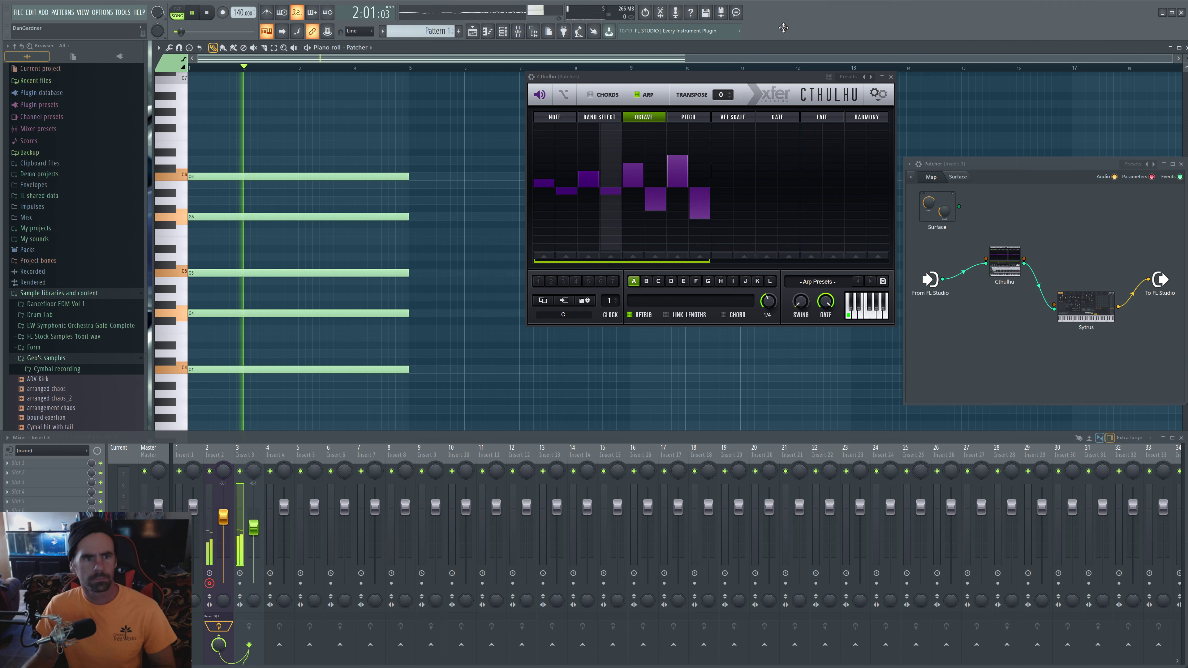
{"action": "key", "text": "space"}
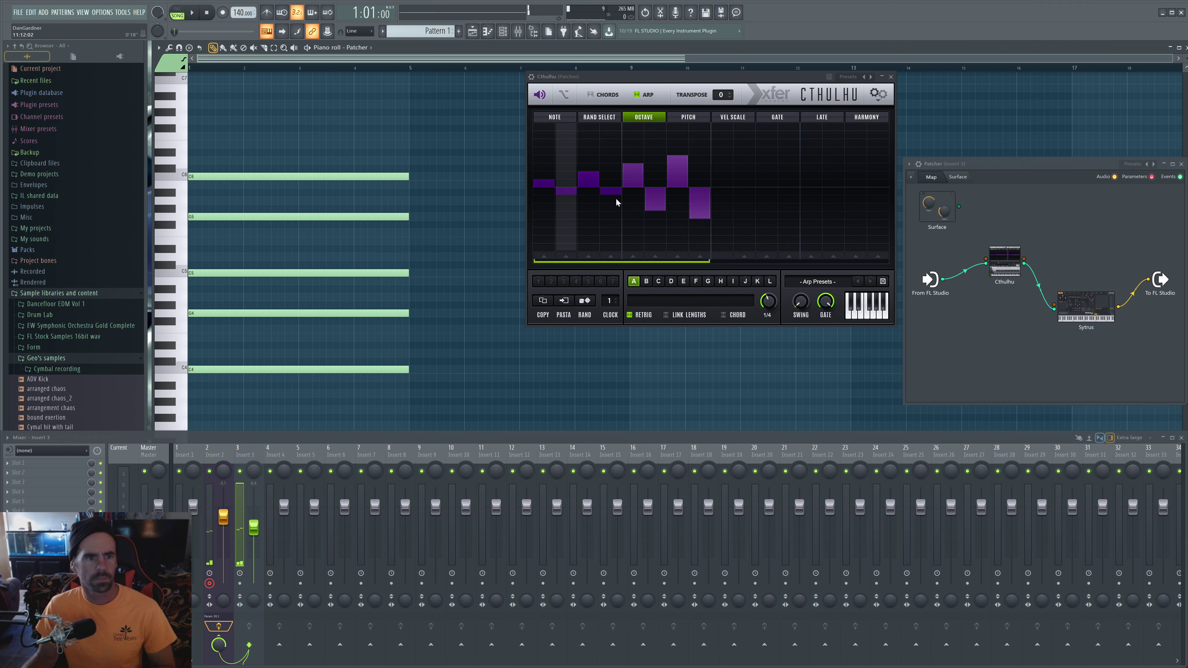
Lower octave step 4 to two rows below the midline, play the pattern, and reset all eight octave steps to the midline.
{"action": "left_click", "coordinate": [618, 202]}
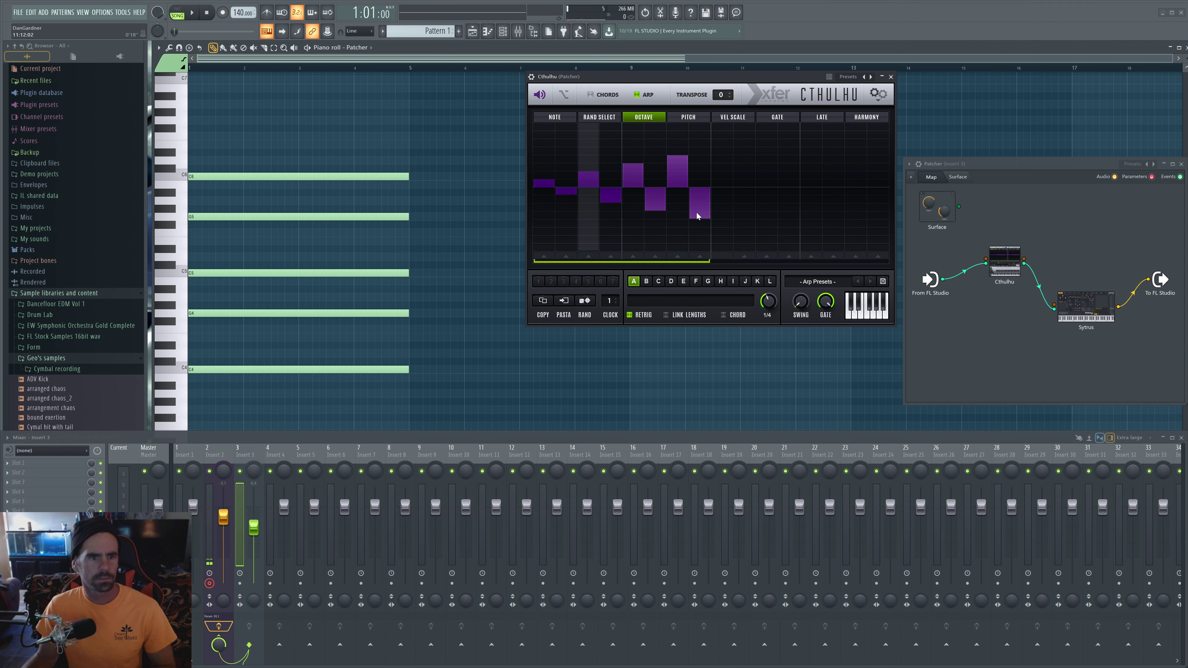
{"action": "key", "text": "space"}
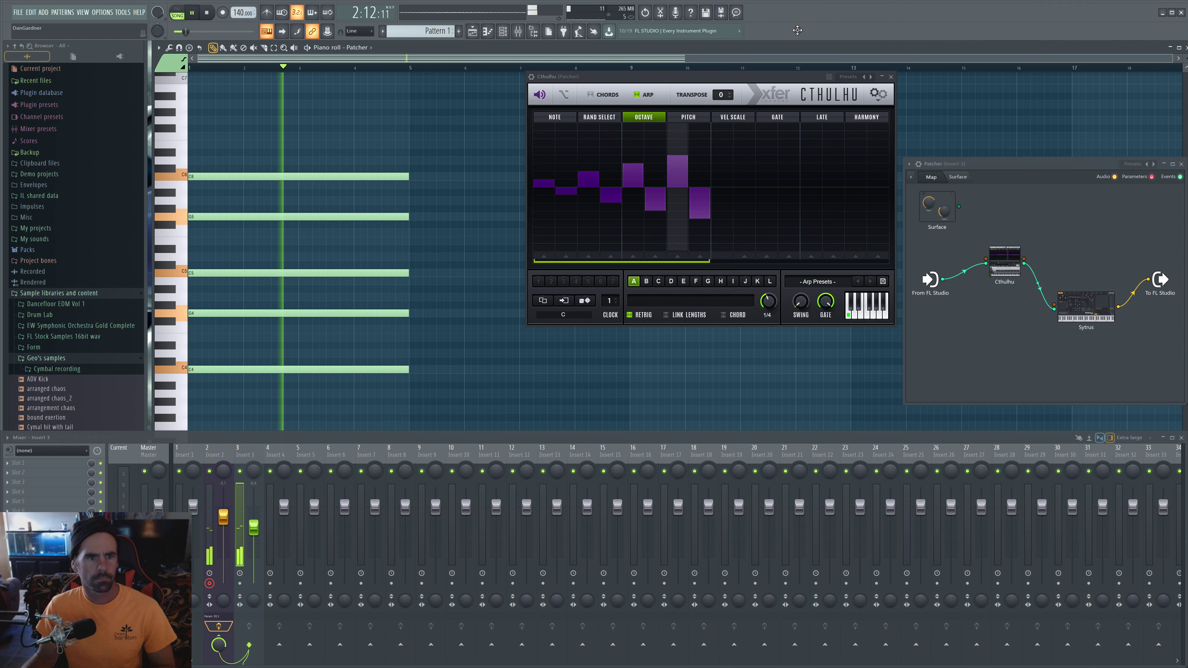
{"action": "key", "text": "space"}
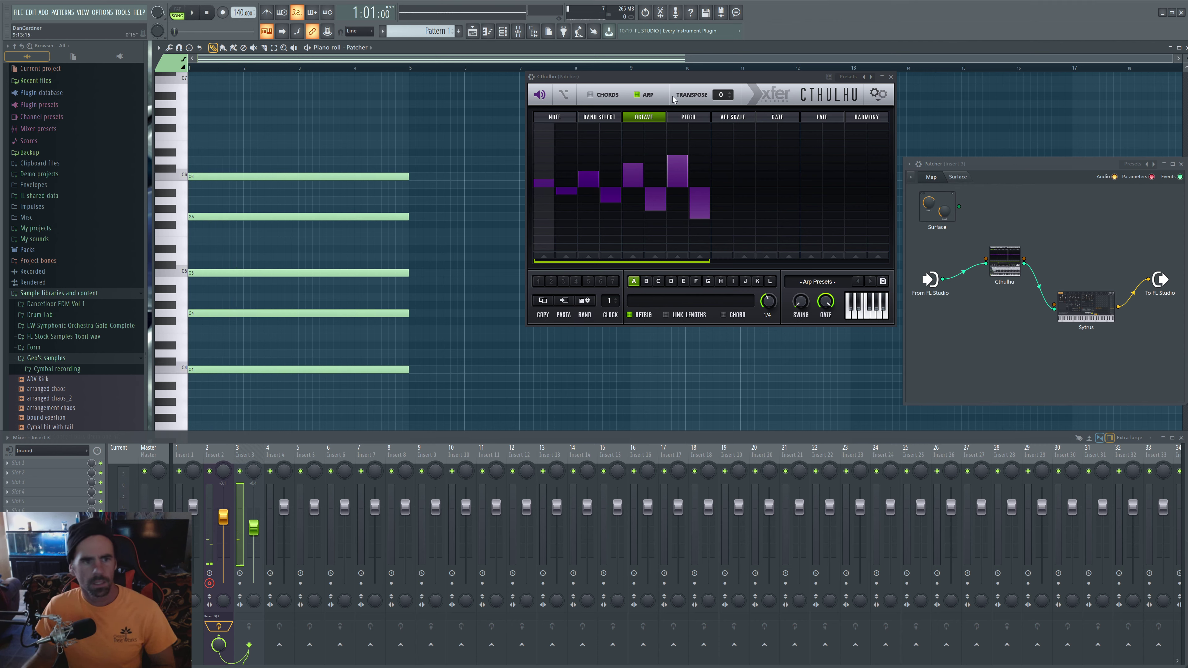
{"action": "left_click_drag", "start_coordinate": [691, 182], "coordinate": [596, 192]}
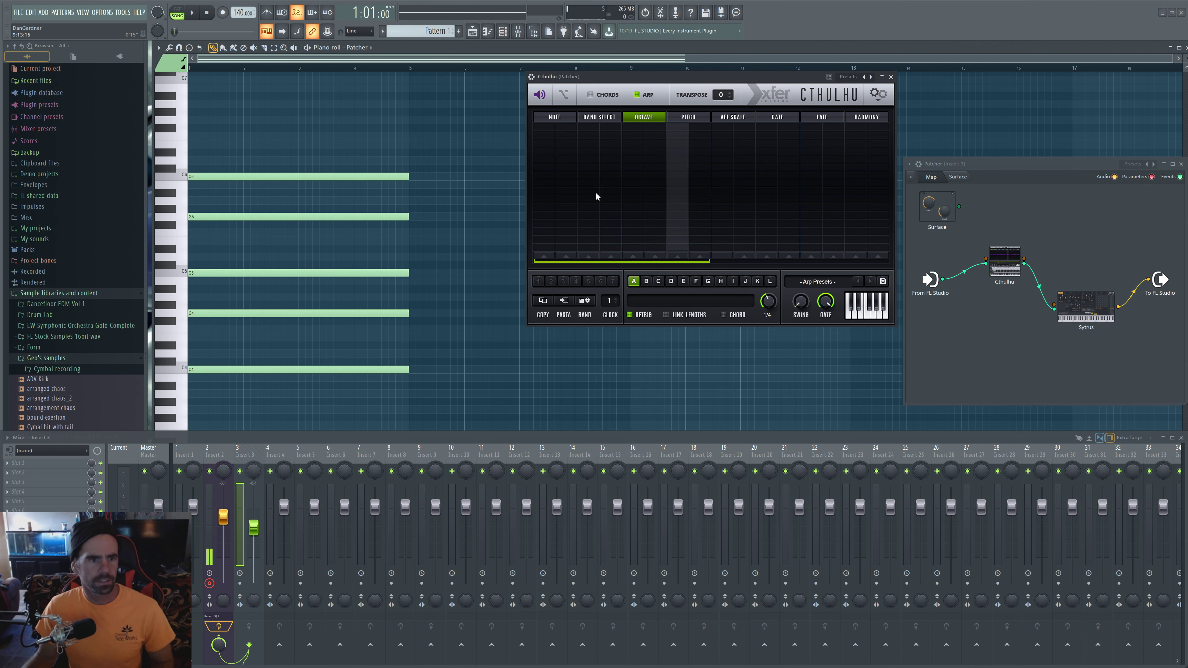
Check the note lane, raise step 1 of the pitch lane roughly halfway to the top, and keep step 2 at the midline.
{"action": "left_click", "coordinate": [559, 117]}
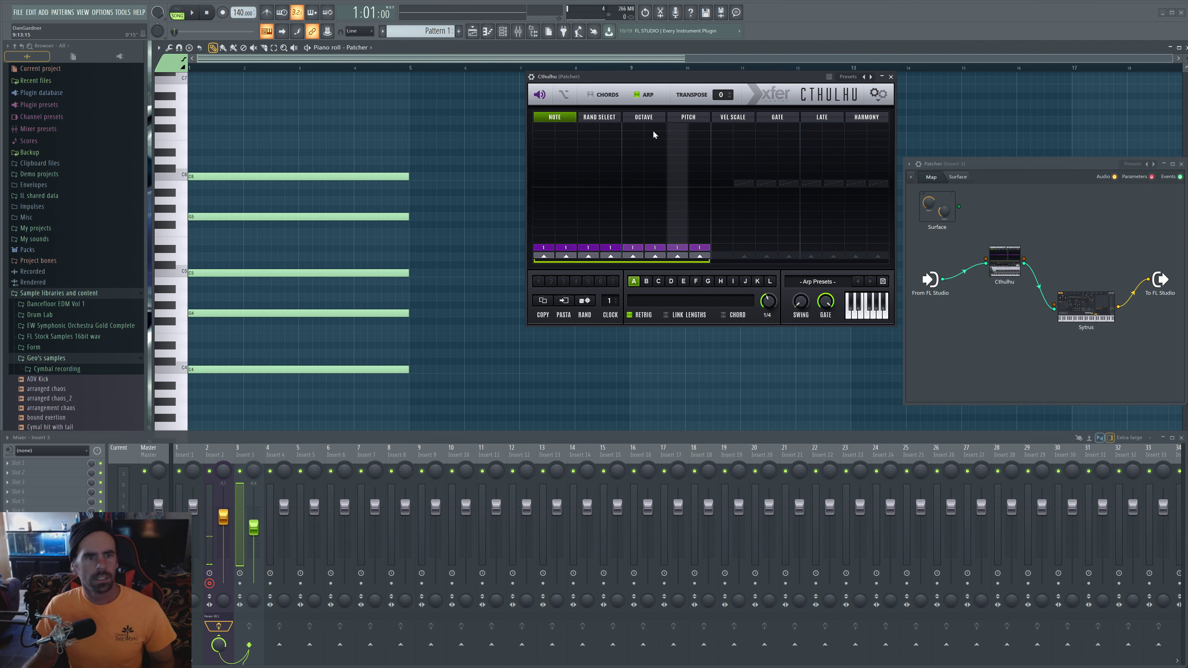
{"action": "left_click", "coordinate": [688, 117]}
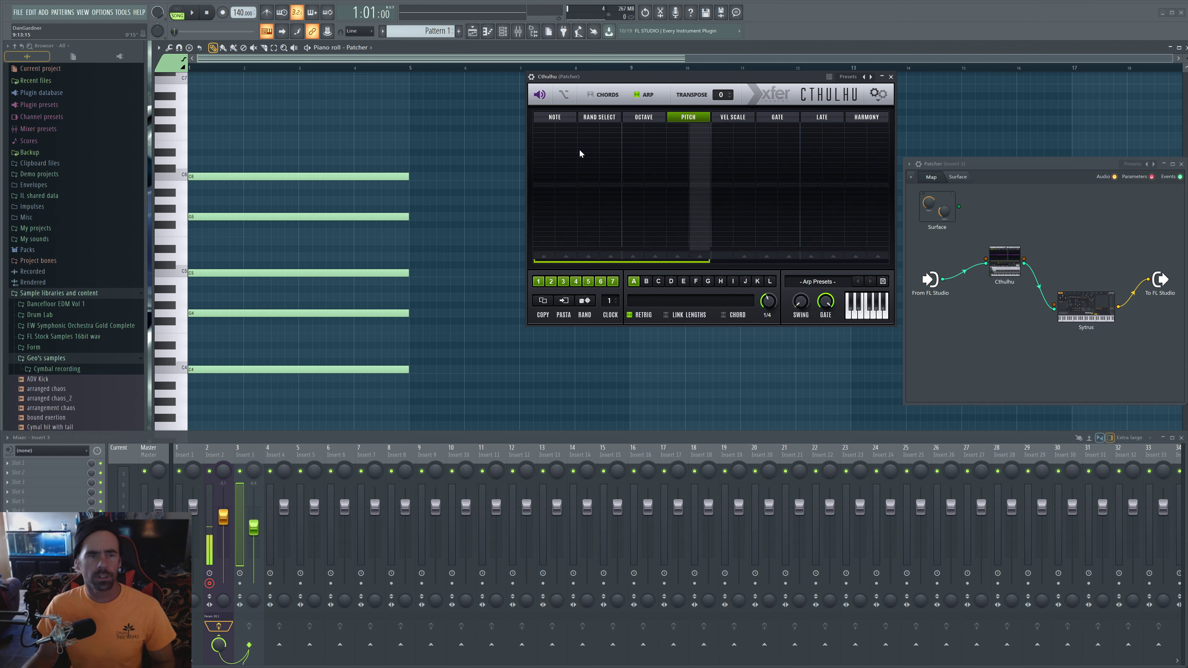
{"action": "left_click", "coordinate": [542, 180]}
{"action": "left_click", "coordinate": [566, 180]}
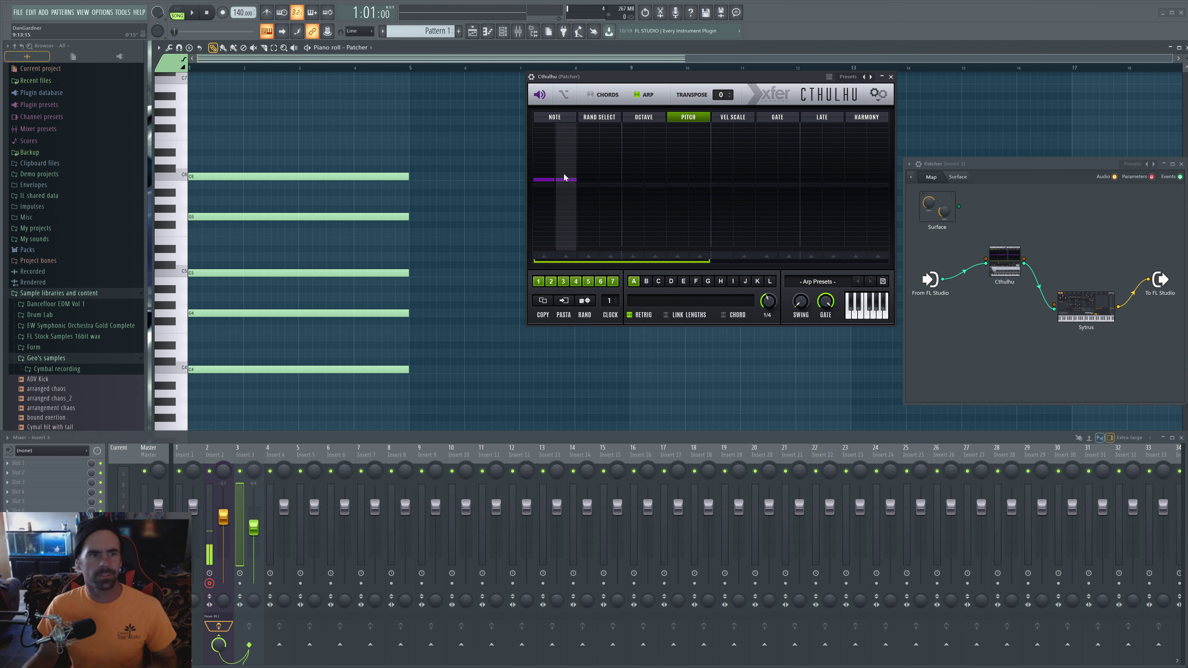
{"action": "left_click", "coordinate": [542, 151]}
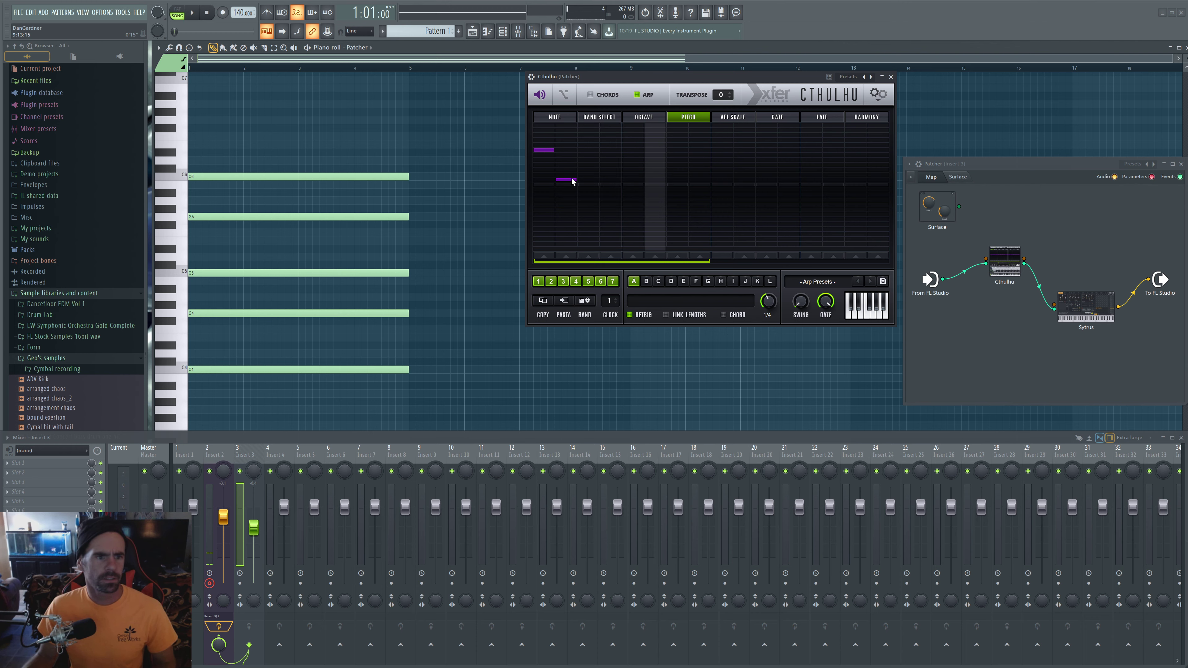
{"action": "right_click", "coordinate": [567, 179]}
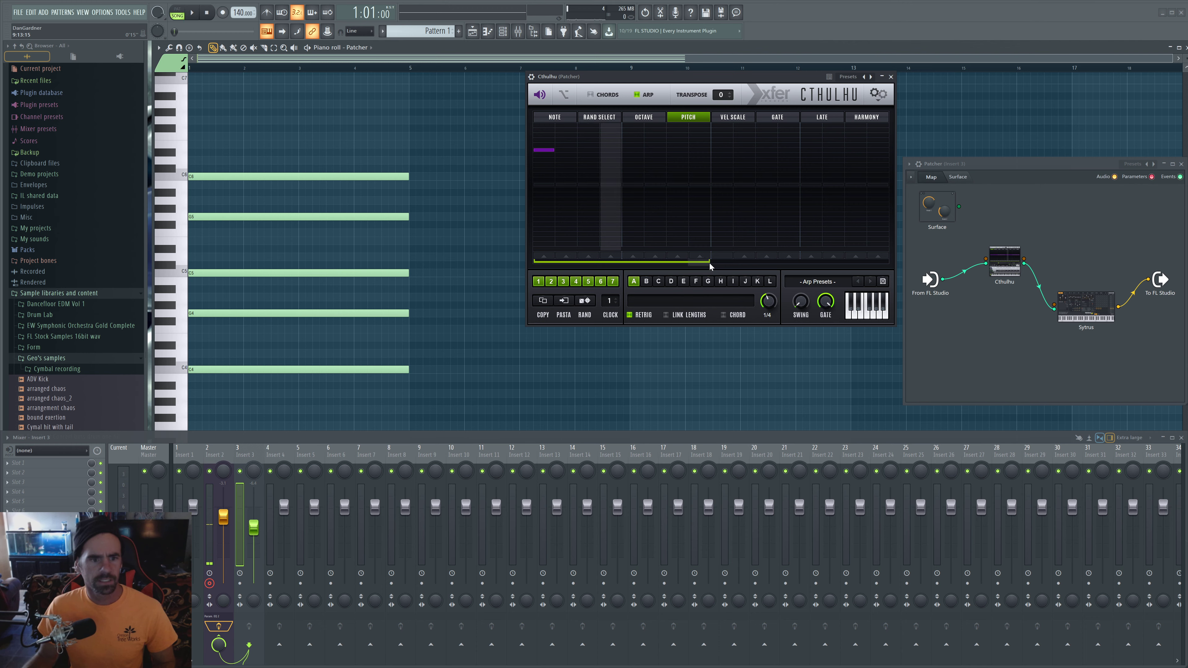
Shorten the pitch lane's loop to one step, show the note lane and play the pattern.
{"action": "left_click_drag", "start_coordinate": [709, 263], "coordinate": [682, 265]}
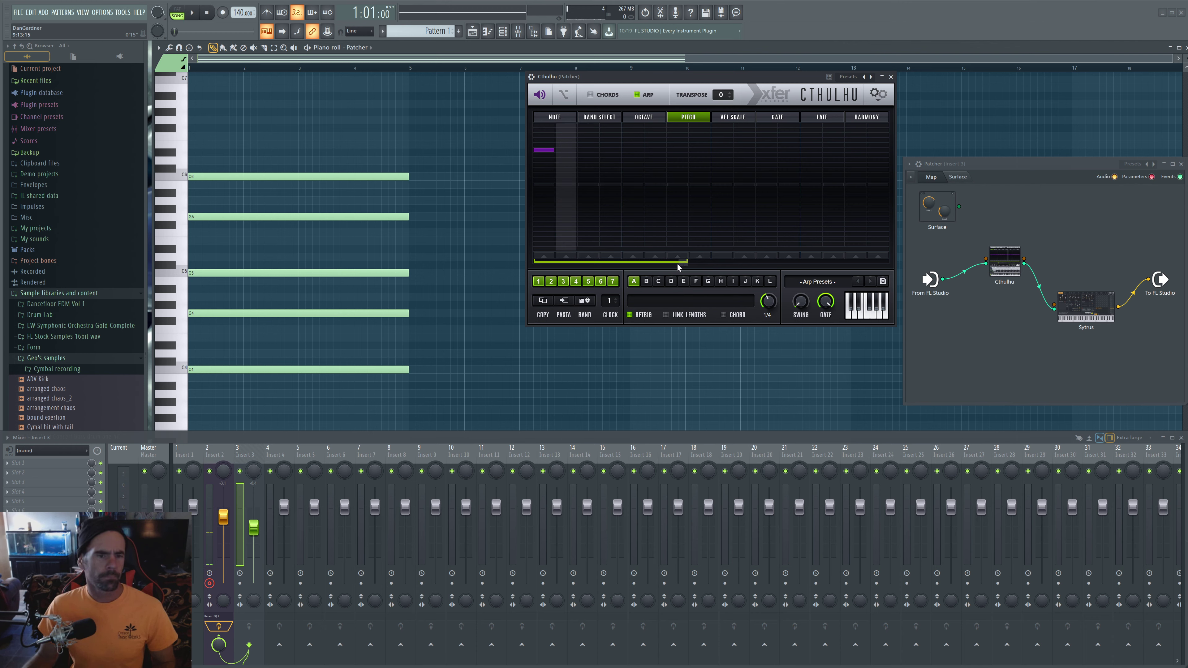
{"action": "left_click_drag", "start_coordinate": [667, 266], "coordinate": [557, 265]}
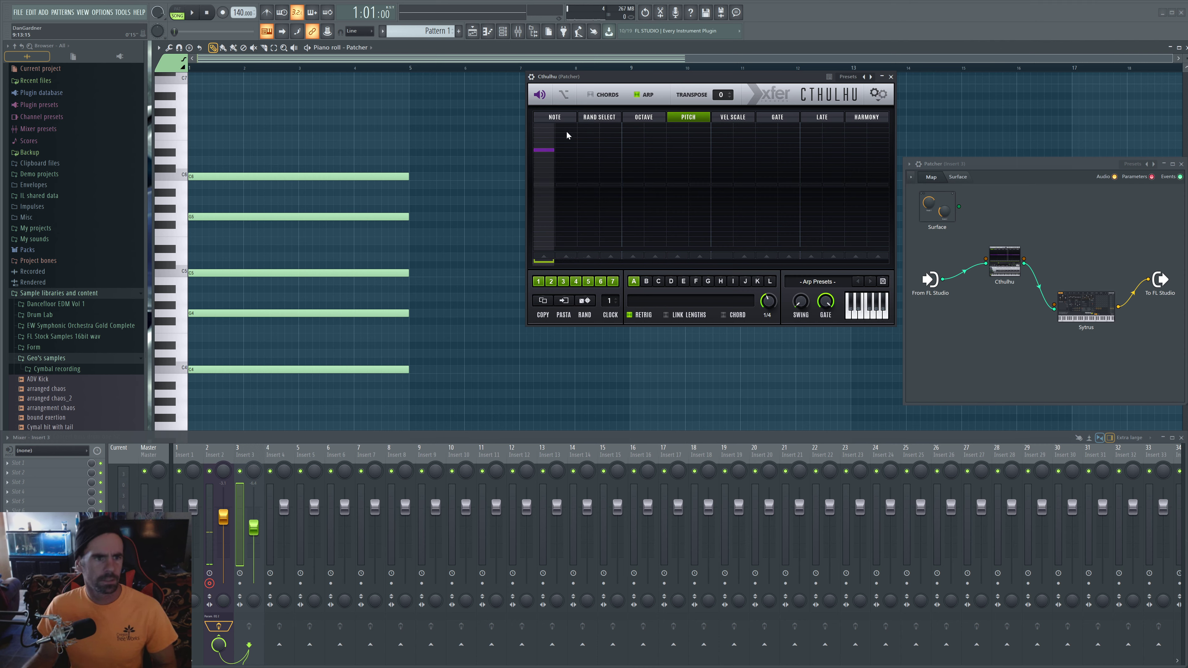
{"action": "left_click", "coordinate": [556, 117]}
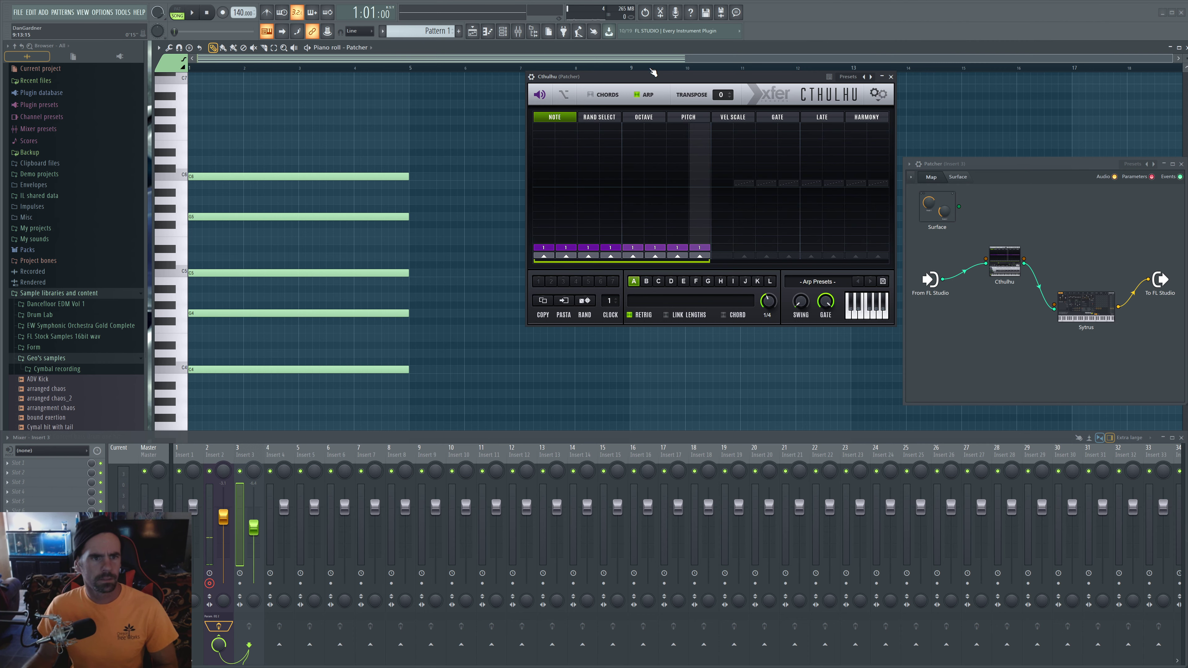
{"action": "key", "text": "space"}
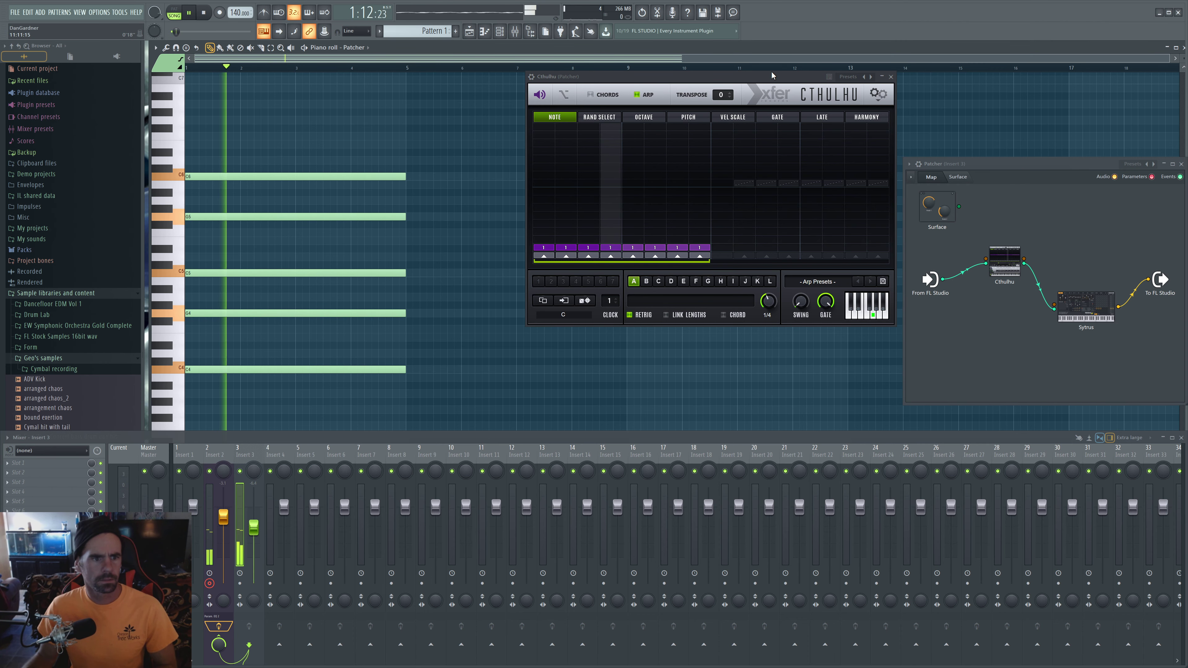
Stop playback, return to the pitch lane and turn on the Chord option.
{"action": "key", "text": "space"}
{"action": "left_click", "coordinate": [692, 117]}
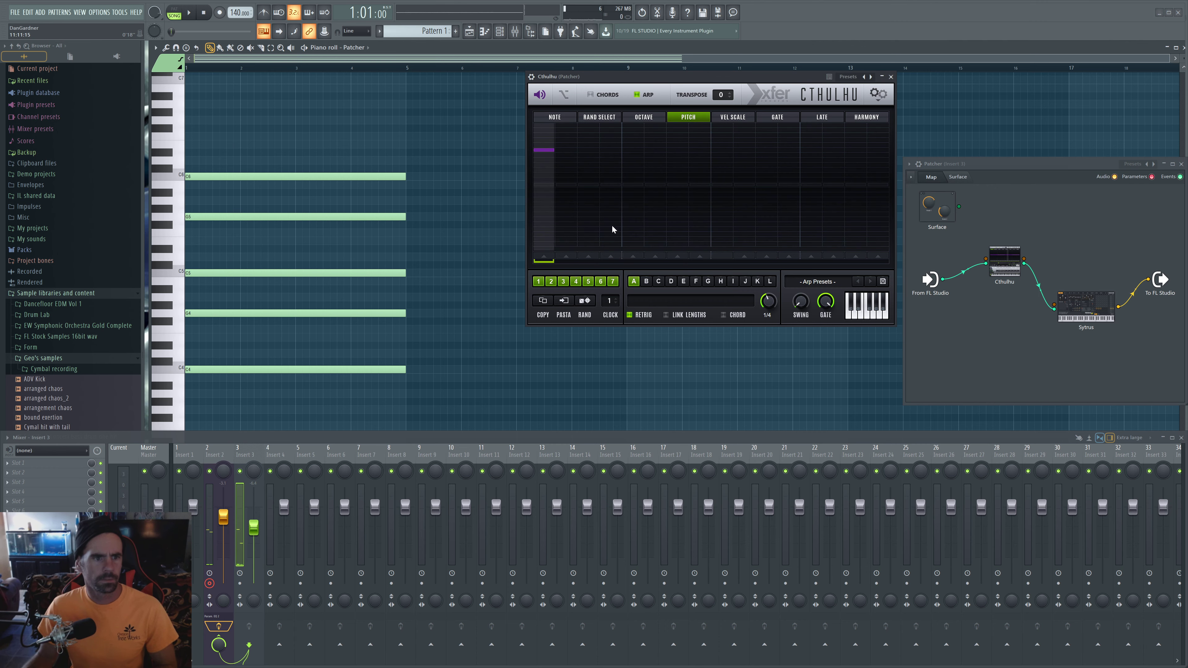
{"action": "key", "text": "space"}
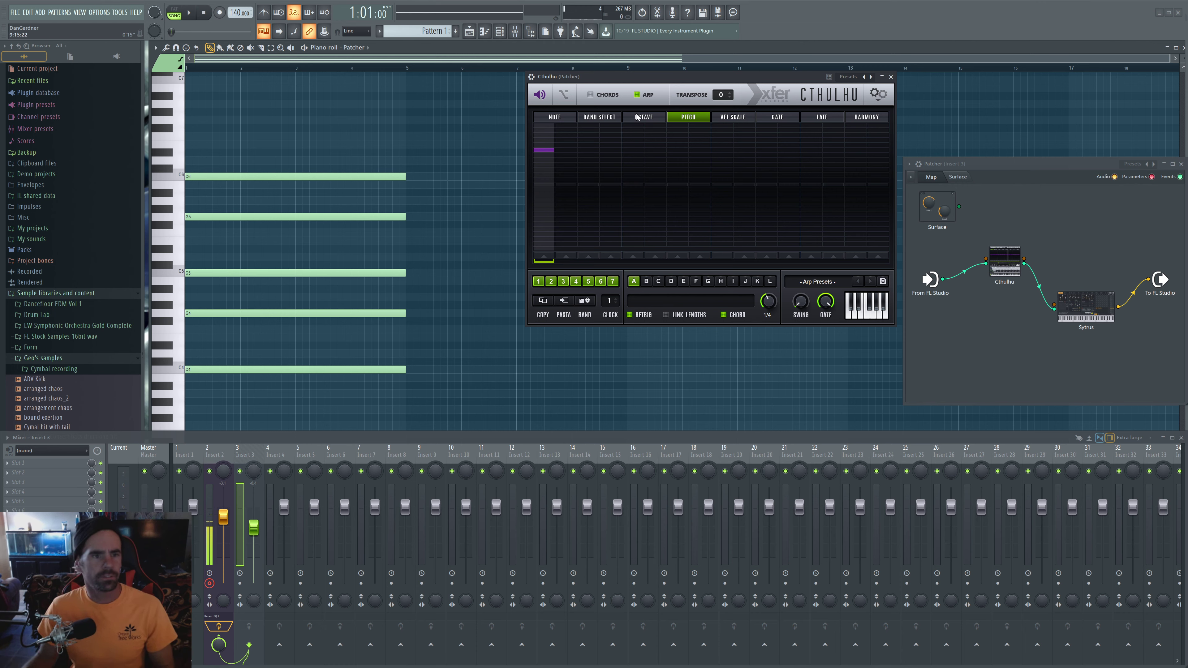
Show the note lane and play the pattern briefly with Chord enabled.
{"action": "left_click", "coordinate": [563, 118]}
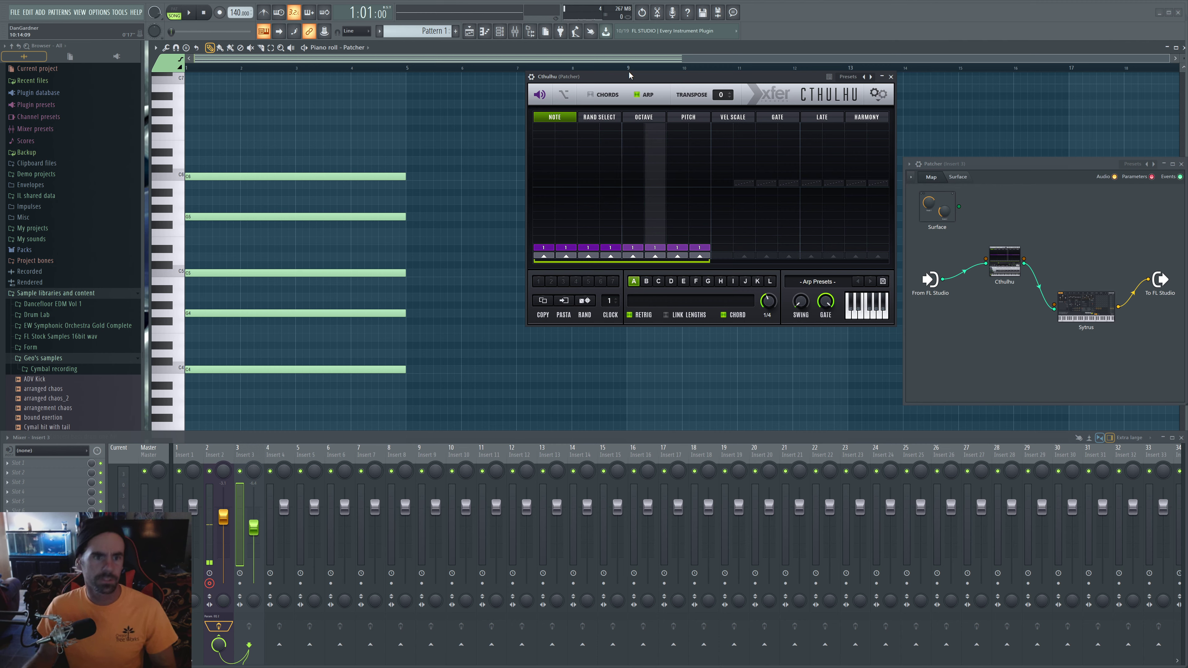
{"action": "key", "text": "space"}
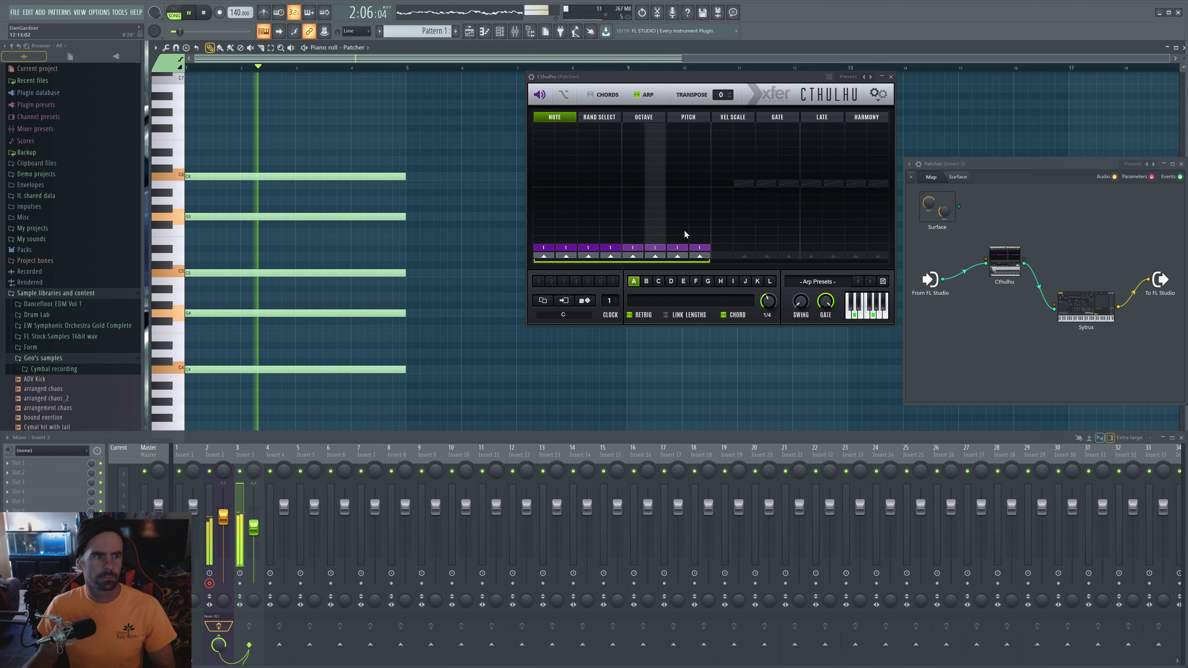
{"action": "key", "text": "space"}
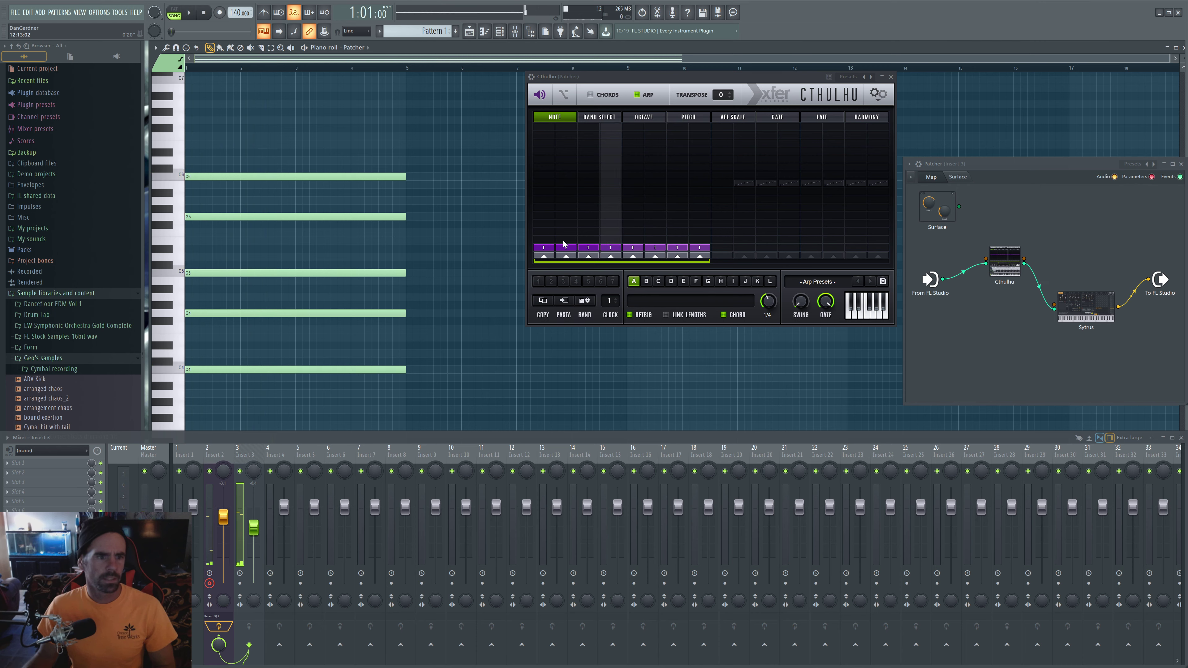
Set all eight note steps to the mode at the lane's middle row and play the pattern twice.
{"action": "left_click", "coordinate": [542, 182]}
{"action": "left_click_drag", "start_coordinate": [561, 183], "coordinate": [716, 181]}
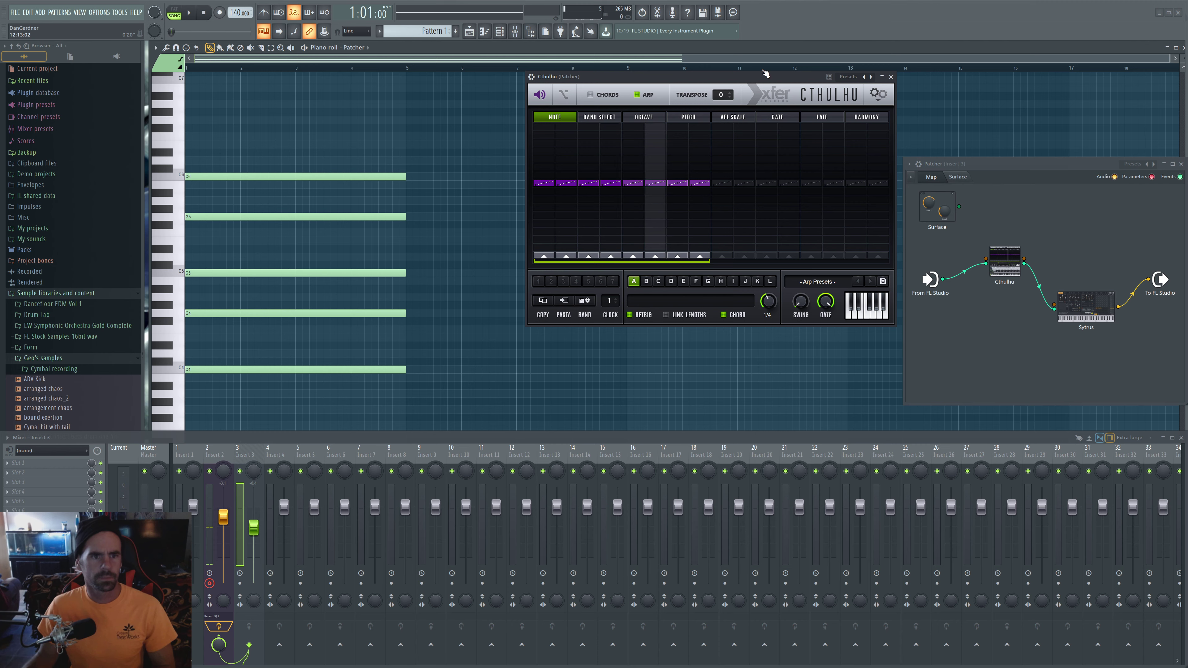
{"action": "key", "text": "space"}
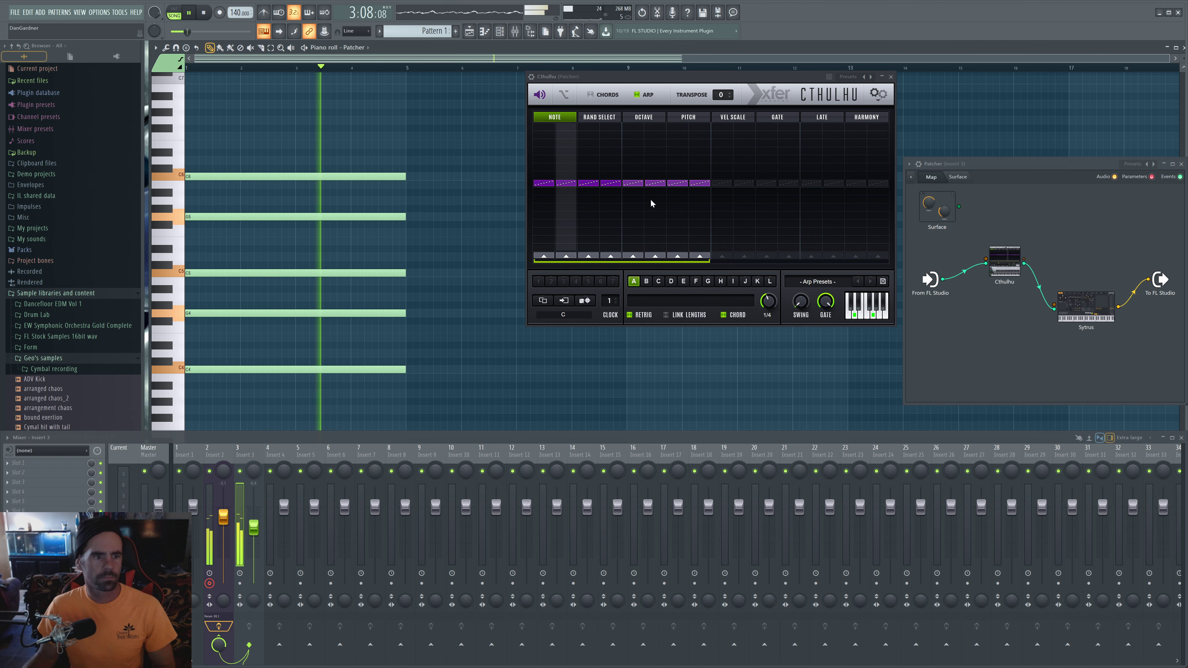
{"action": "key", "text": "space"}
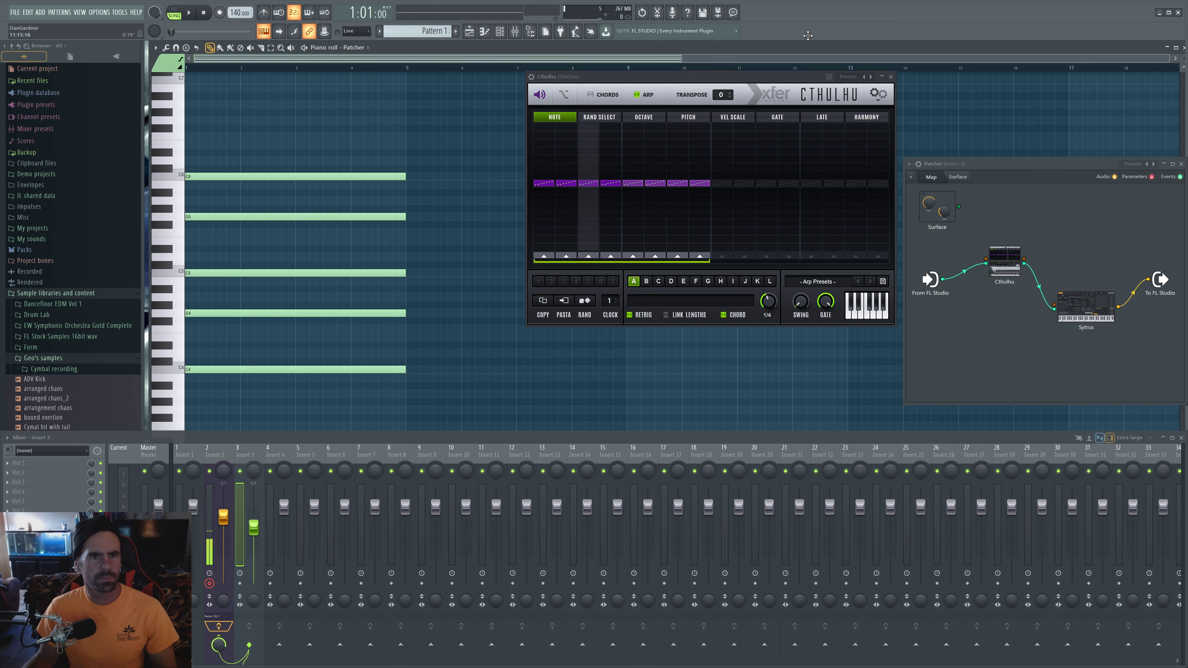
{"action": "key", "text": "space"}
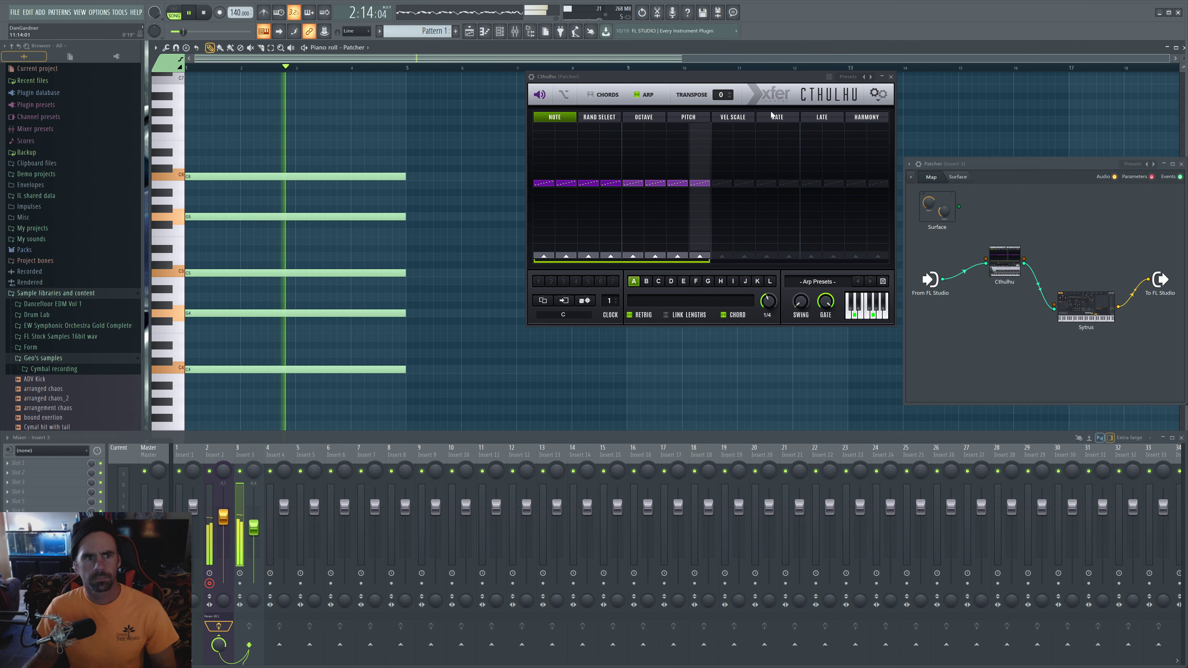
{"action": "key", "text": "space"}
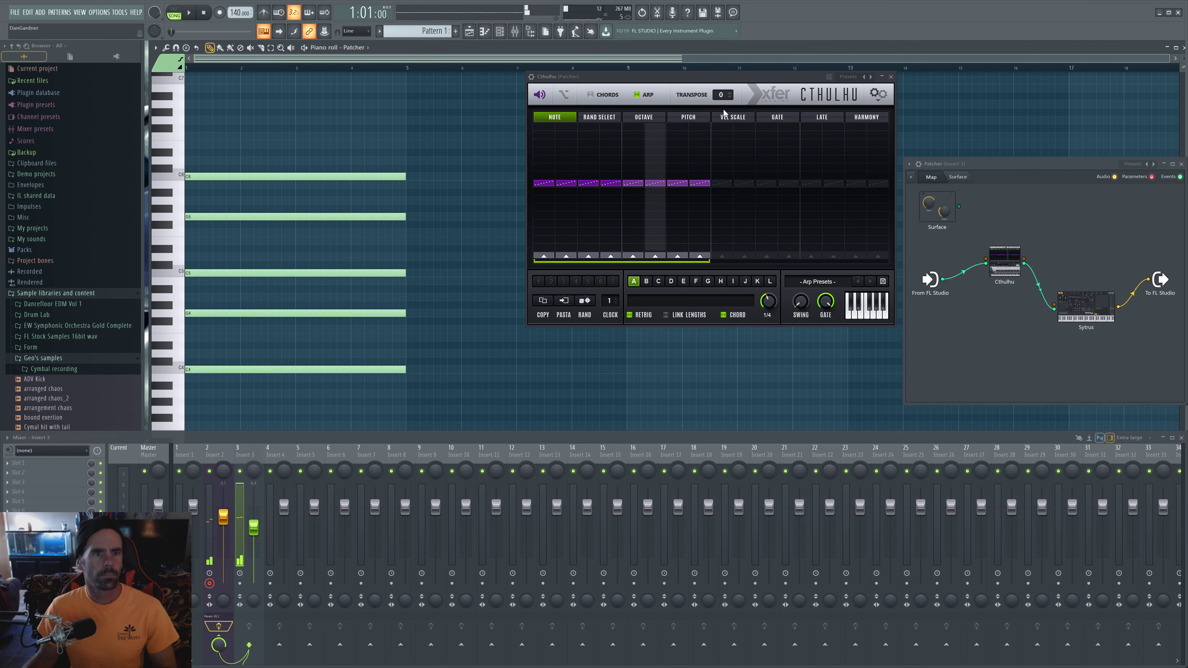
Extend the pitch lane's loop to two steps, set step 2 about halfway between step 1's height and the midline, and play the pattern.
{"action": "left_click", "coordinate": [689, 118]}
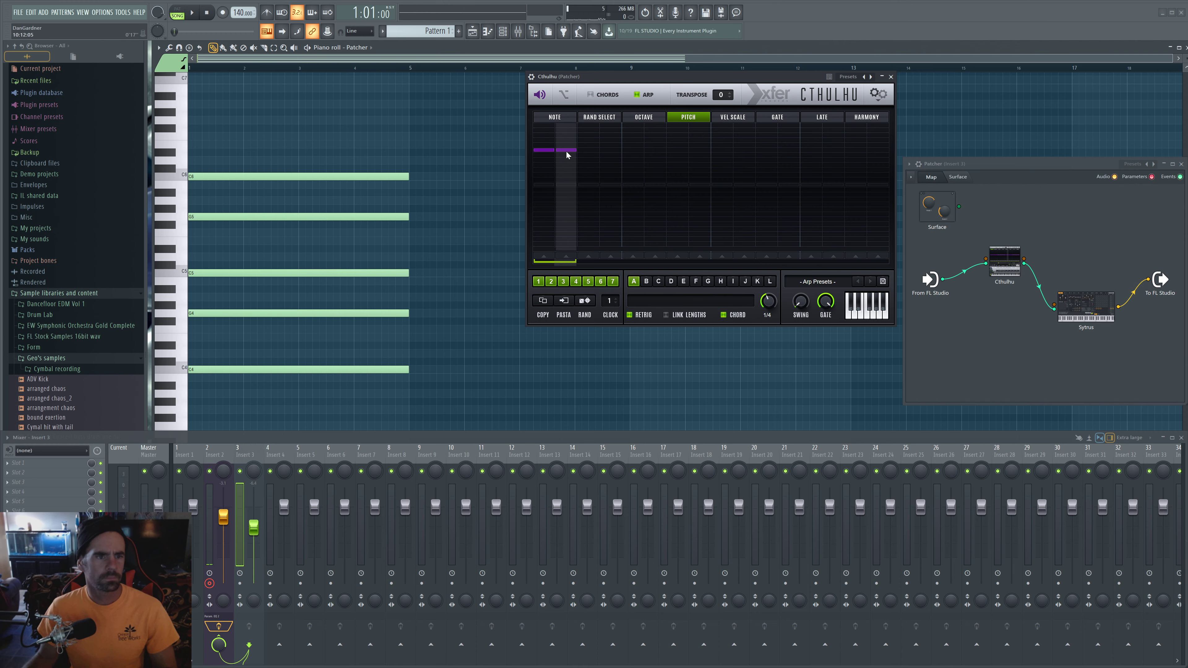
{"action": "left_click", "coordinate": [567, 164]}
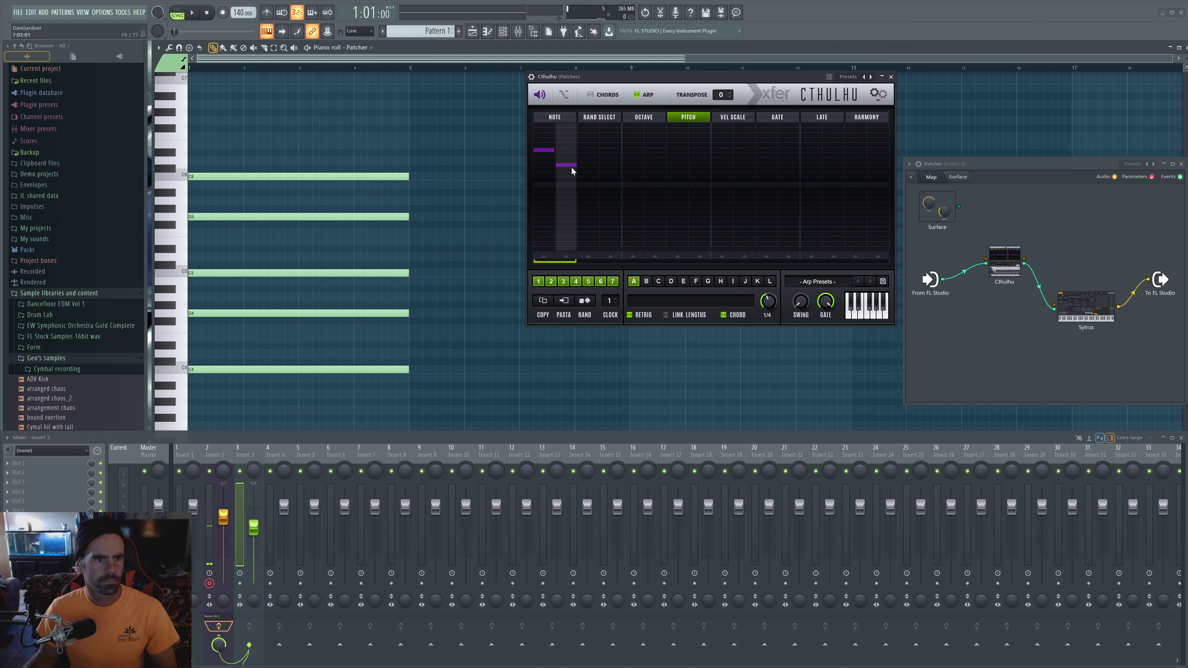
{"action": "key", "text": "space"}
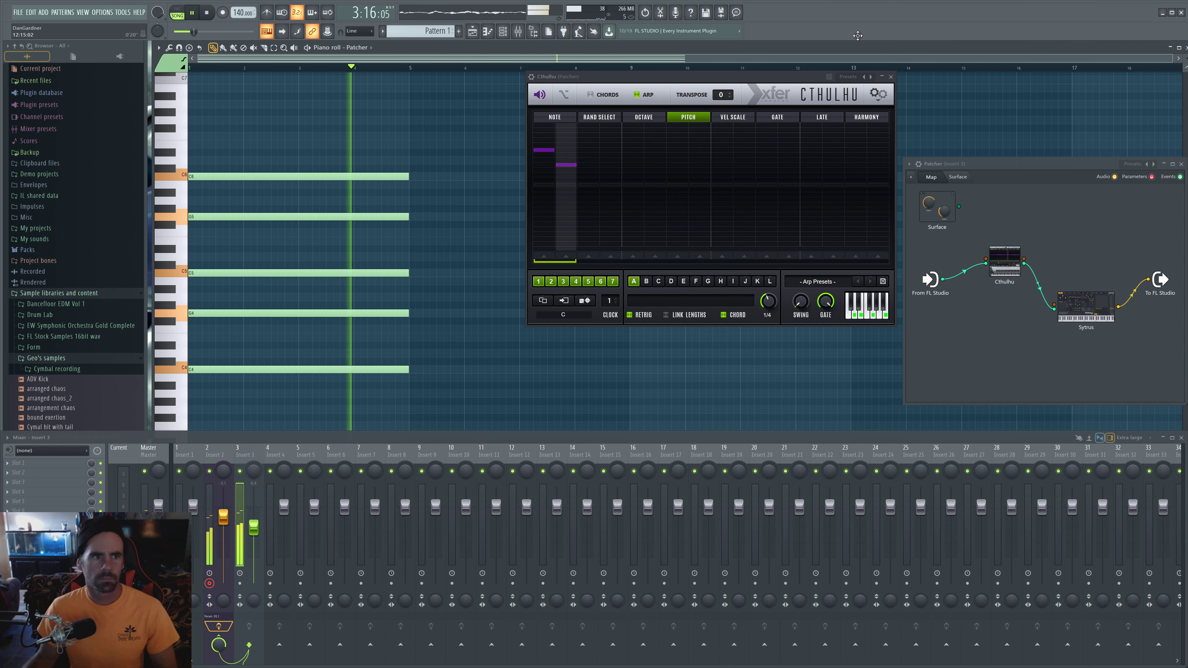
{"action": "key", "text": "space"}
{"action": "key", "text": "space"}
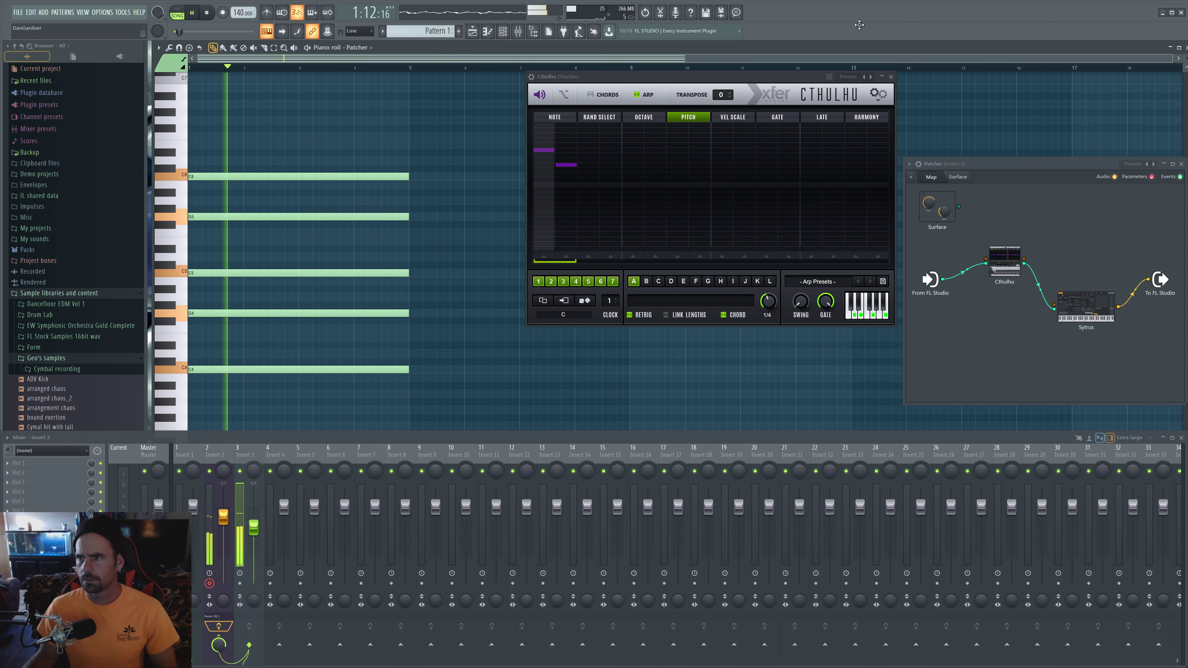
{"action": "key", "text": "space"}
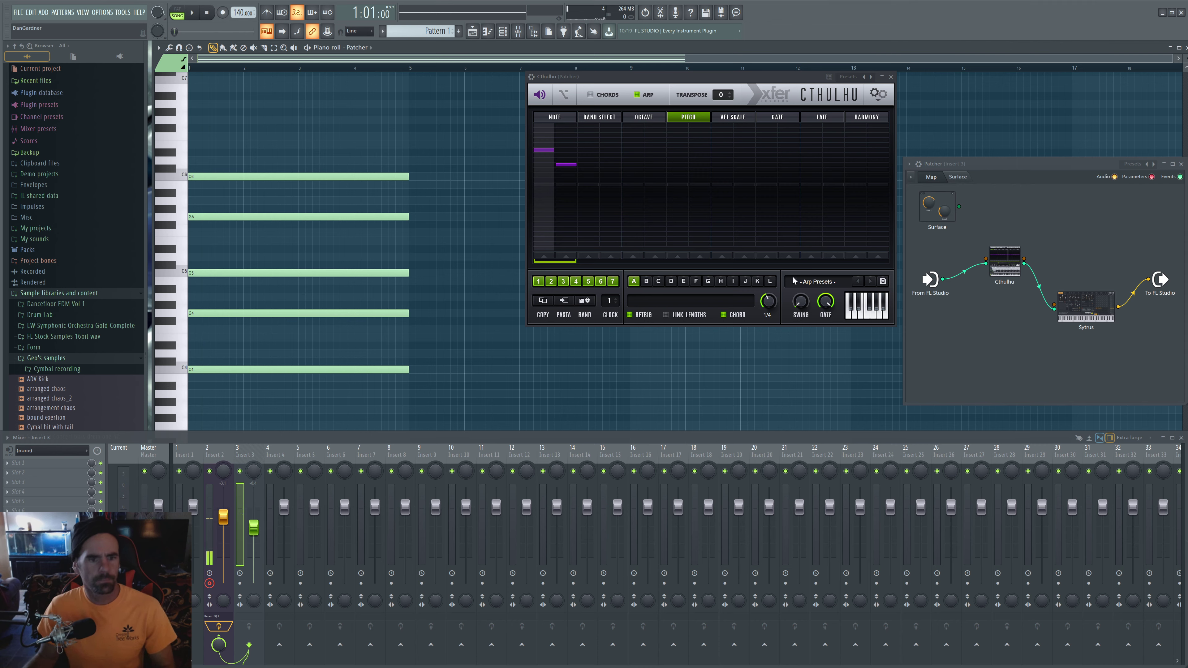
Turn off the Chord option, play the pattern, and reset both pitch steps to the midline.
{"action": "left_click", "coordinate": [728, 314]}
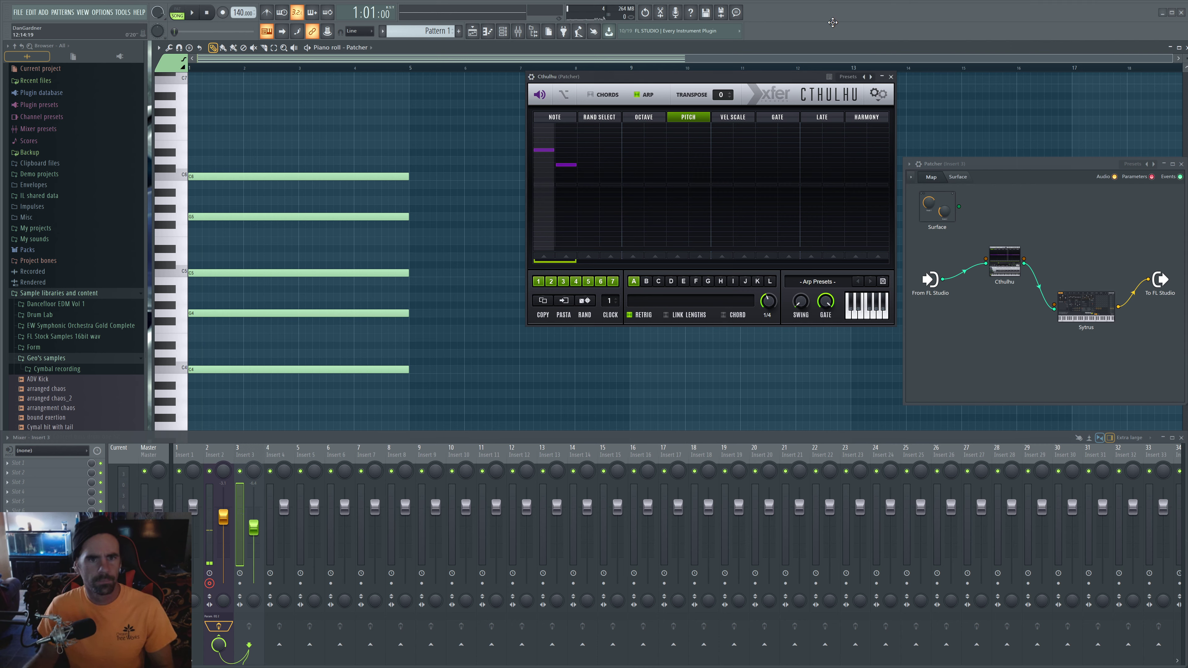
{"action": "key", "text": "space"}
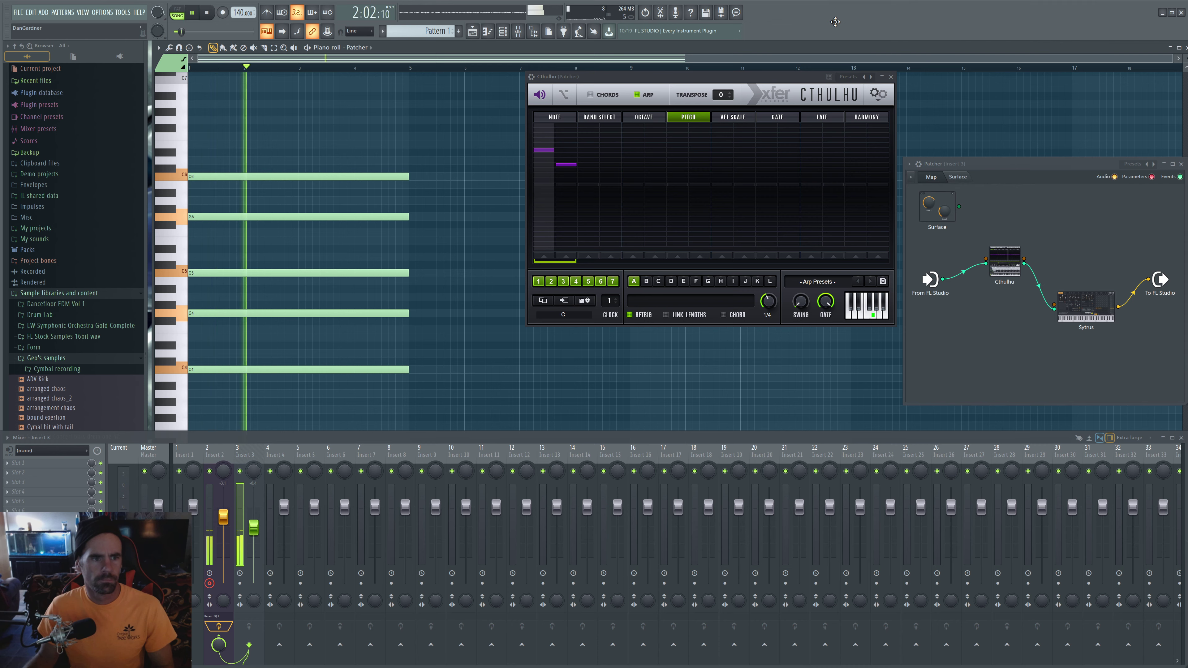
{"action": "key", "text": "space"}
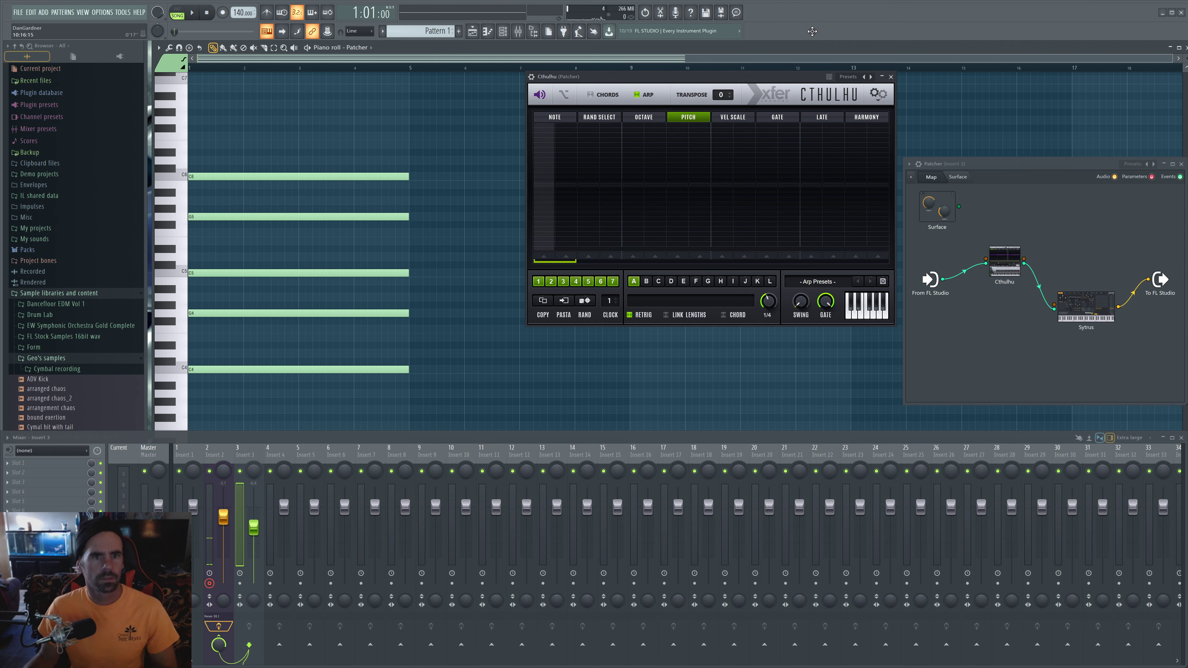
{"action": "key", "text": "space"}
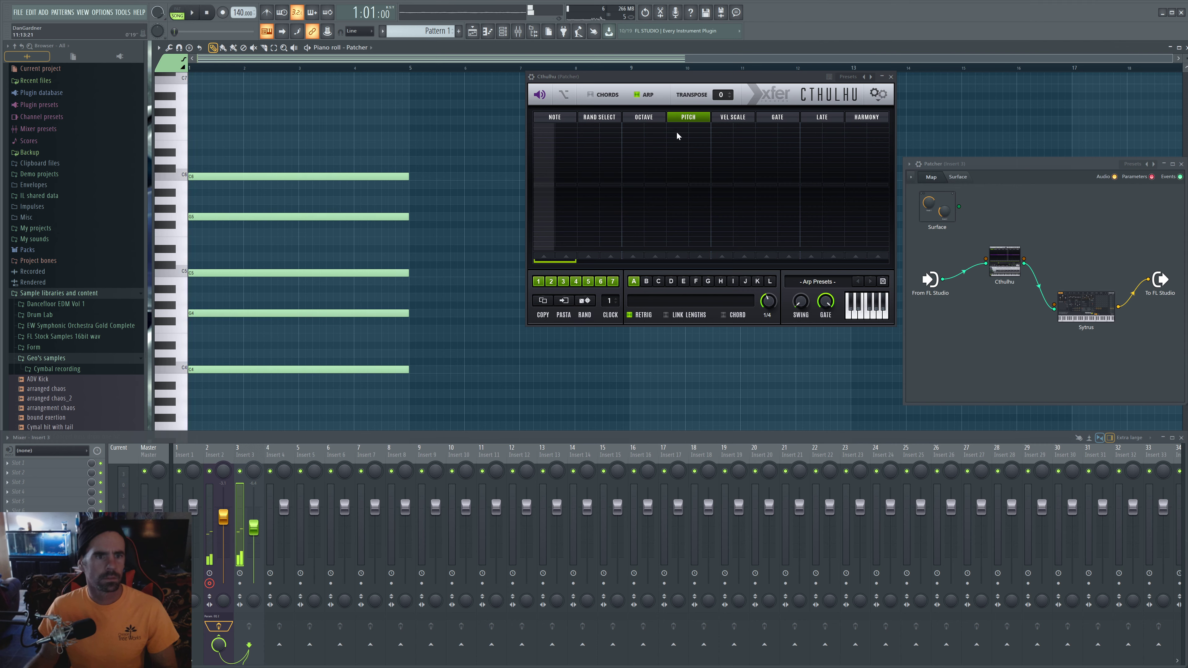
In the velocity scale lane, raise steps 1 and 3 above the midline, lower steps 2 and 4 below it, and play the pattern.
{"action": "left_click", "coordinate": [731, 117]}
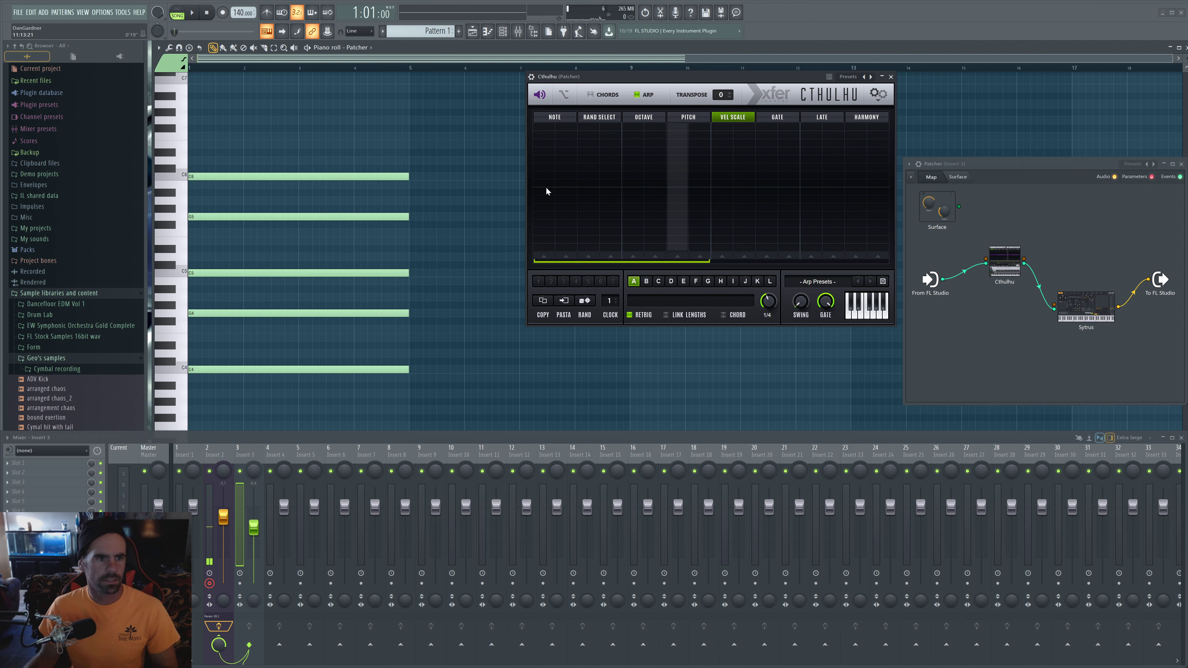
{"action": "left_click", "coordinate": [544, 148]}
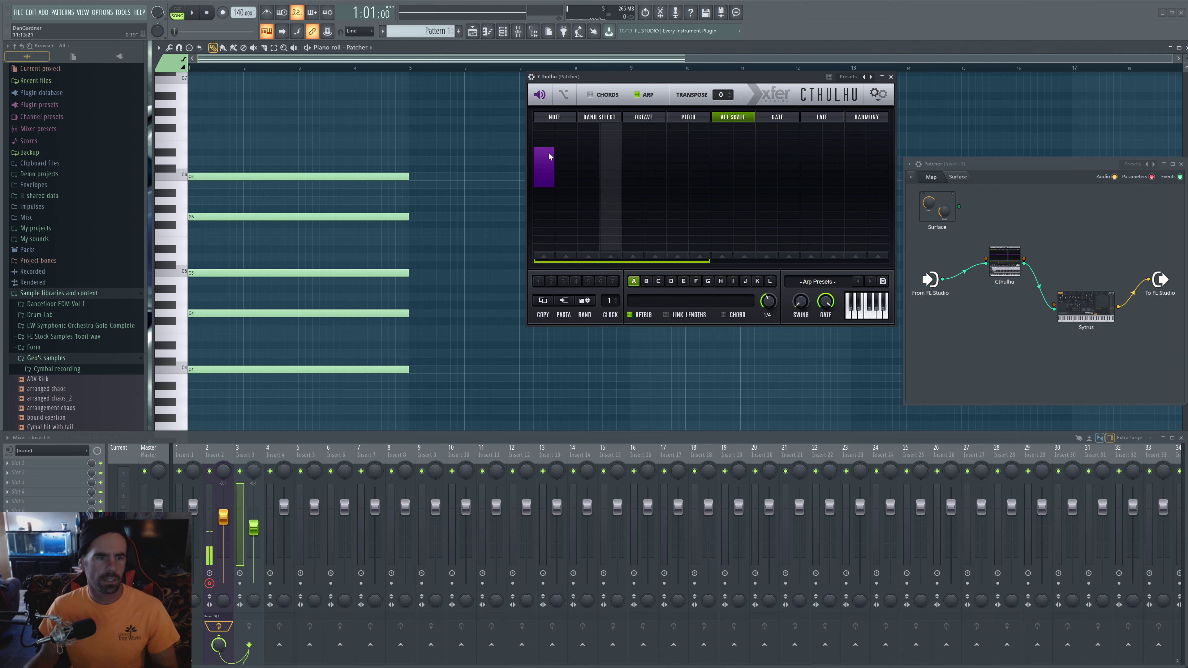
{"action": "left_click", "coordinate": [566, 218]}
{"action": "left_click", "coordinate": [589, 164]}
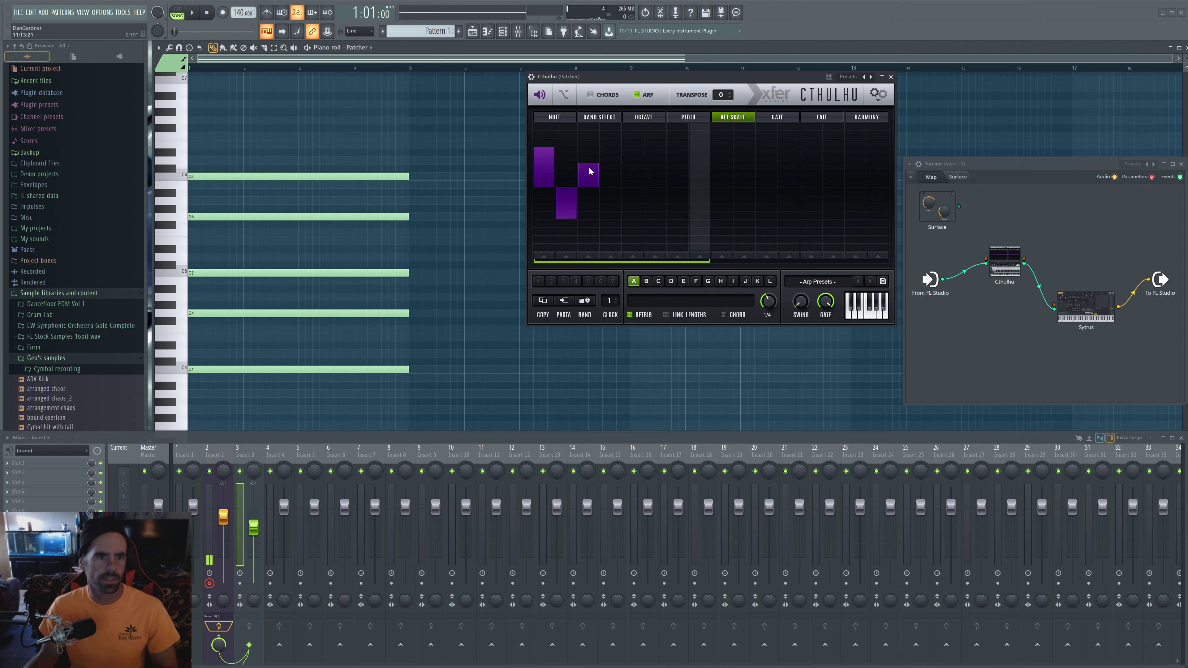
{"action": "left_click", "coordinate": [611, 211]}
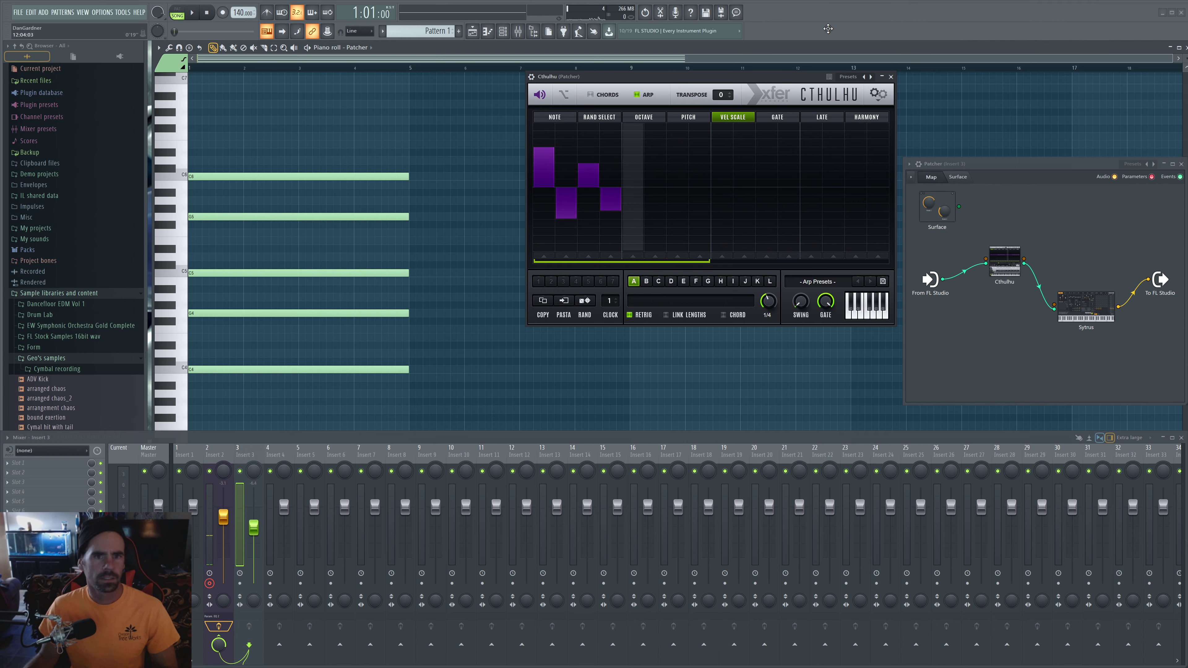
{"action": "key", "text": "space"}
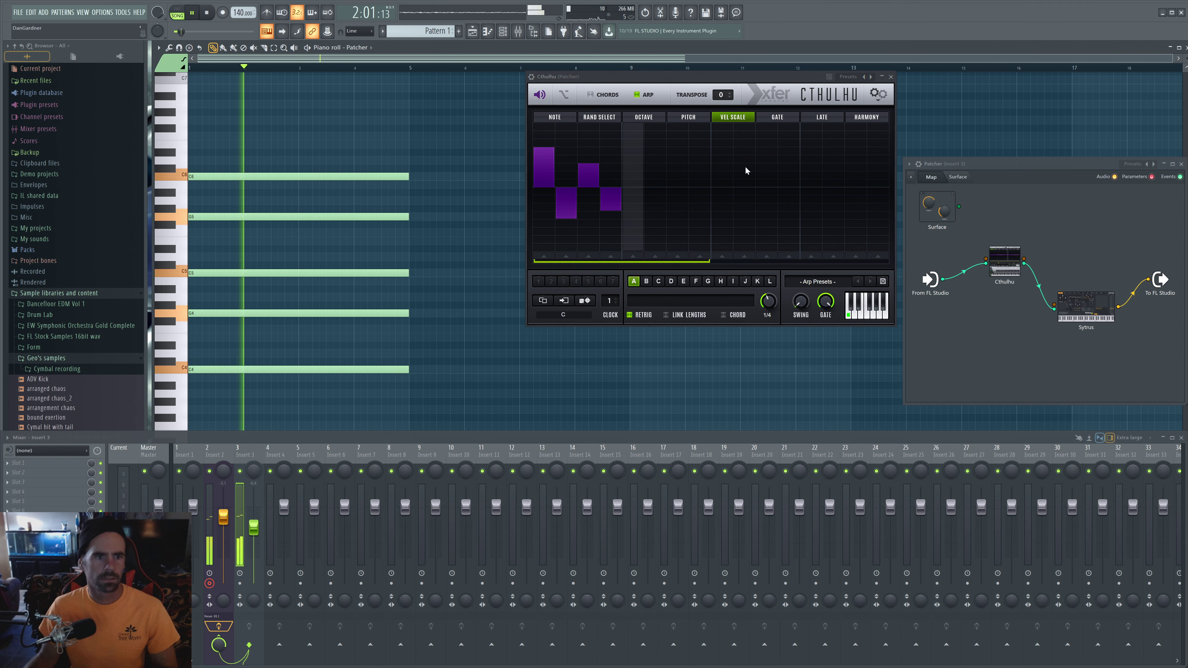
{"action": "key", "text": "space"}
Lower velocity scale steps 5 and 6 below the midline, raise steps 7 and 8 above it, and play the pattern.
{"action": "left_click", "coordinate": [635, 206]}
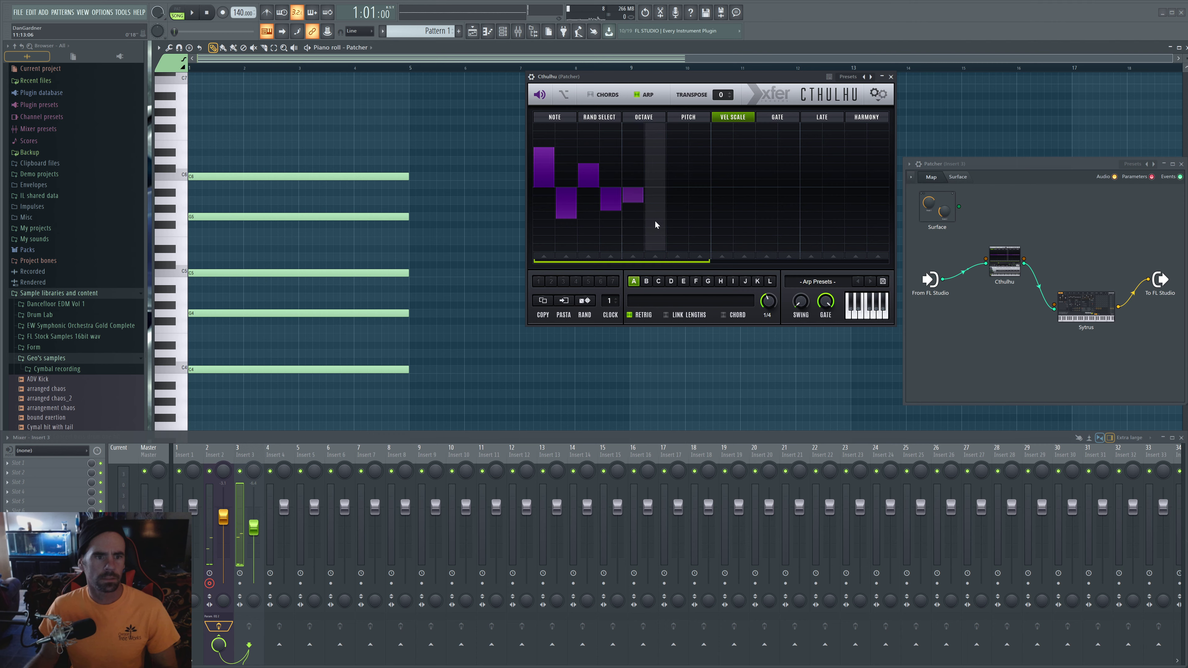
{"action": "left_click", "coordinate": [700, 149]}
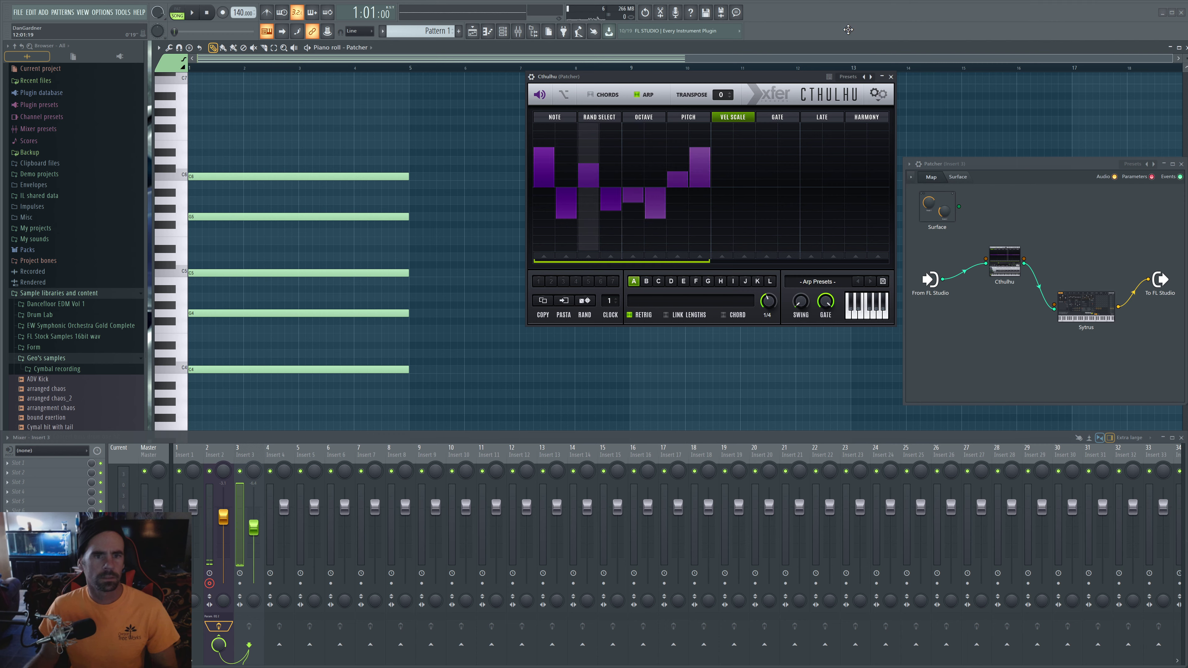
{"action": "key", "text": "space"}
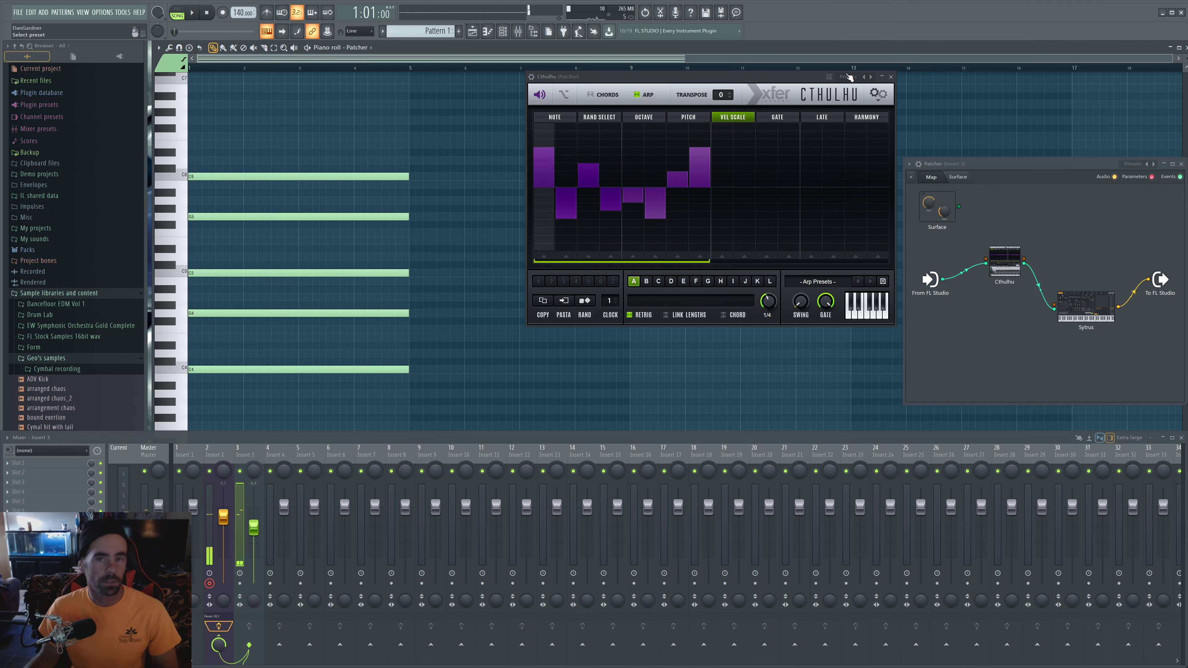
{"action": "key", "text": "space"}
Show the gate lane, lower the overall Gate amount in stages while playing the pattern and checking the velocity scale lane, and raise it partway again.
{"action": "left_click", "coordinate": [780, 117]}
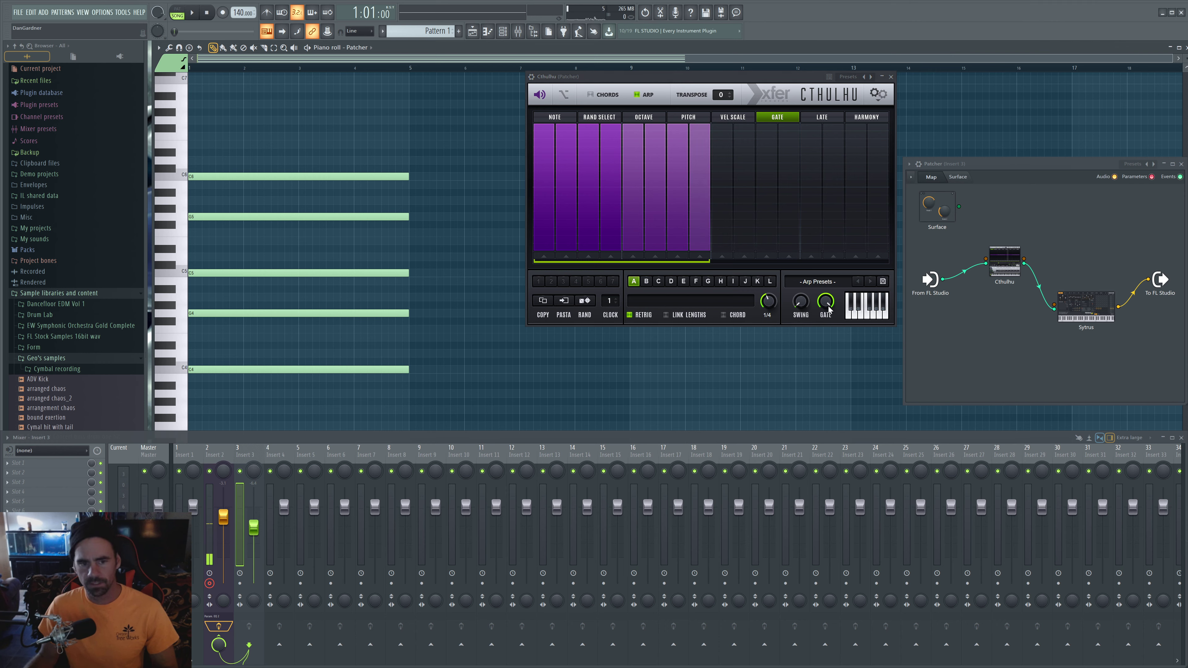
{"action": "key", "text": "space"}
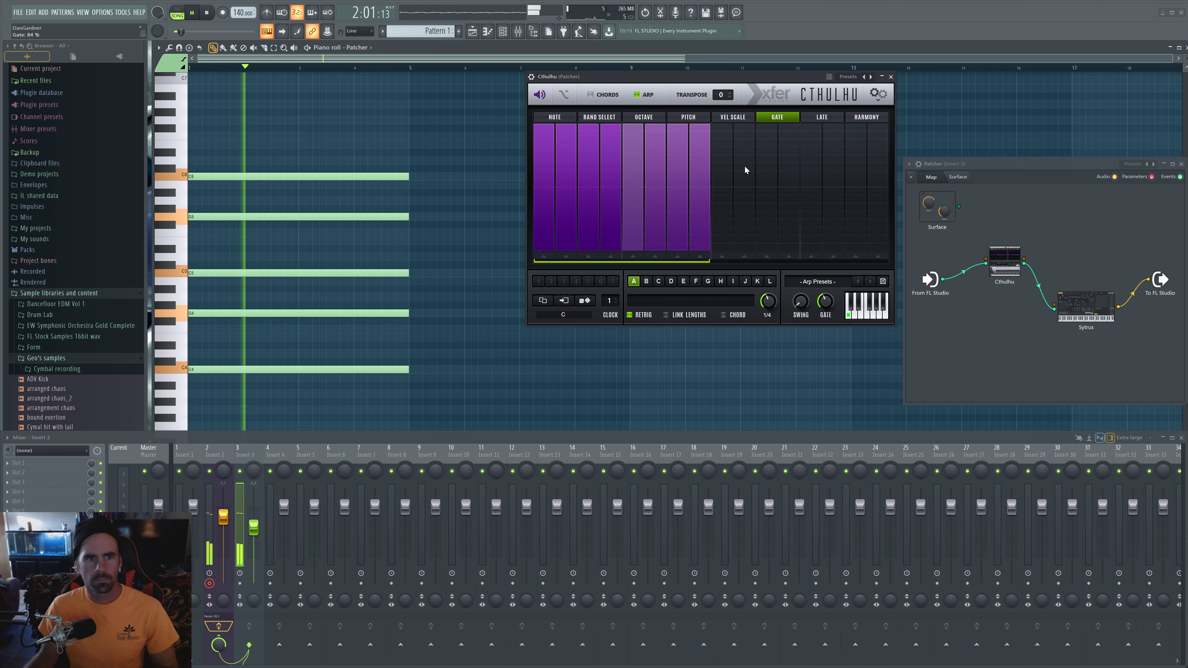
{"action": "left_click", "coordinate": [730, 117]}
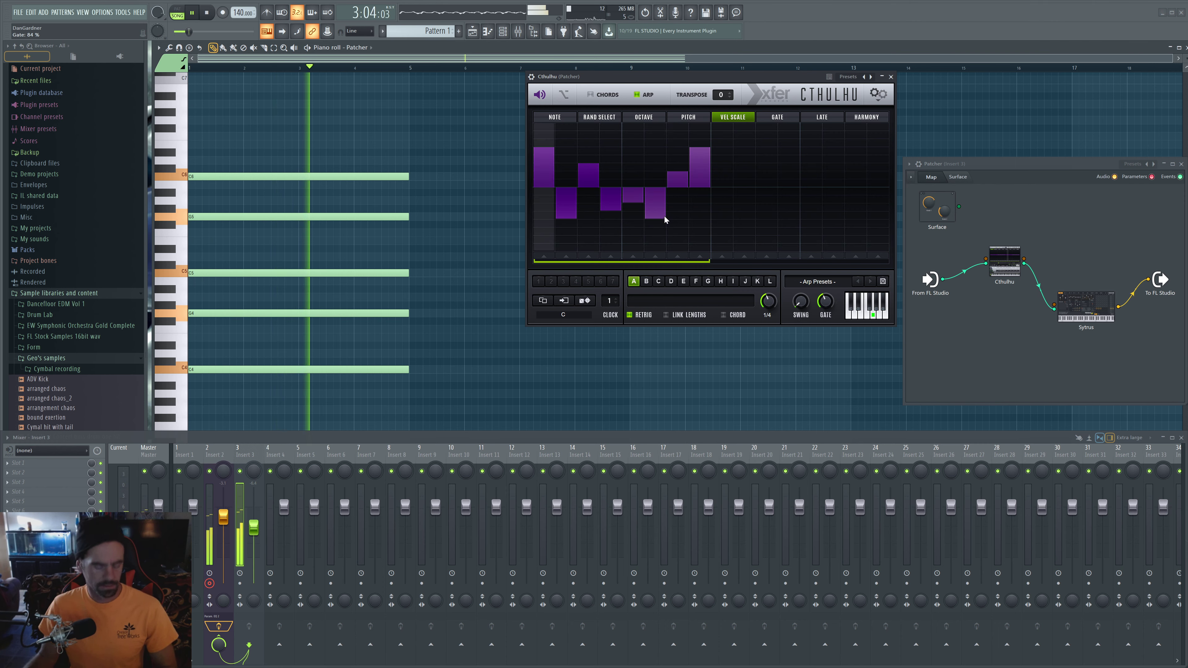
{"action": "mouse_move", "coordinate": [665, 220]}
{"action": "left_mouse_down"}
{"action": "mouse_move", "coordinate": [558, 204]}
{"action": "mouse_move", "coordinate": [736, 173]}
{"action": "left_mouse_up"}
{"action": "left_click", "coordinate": [791, 118]}
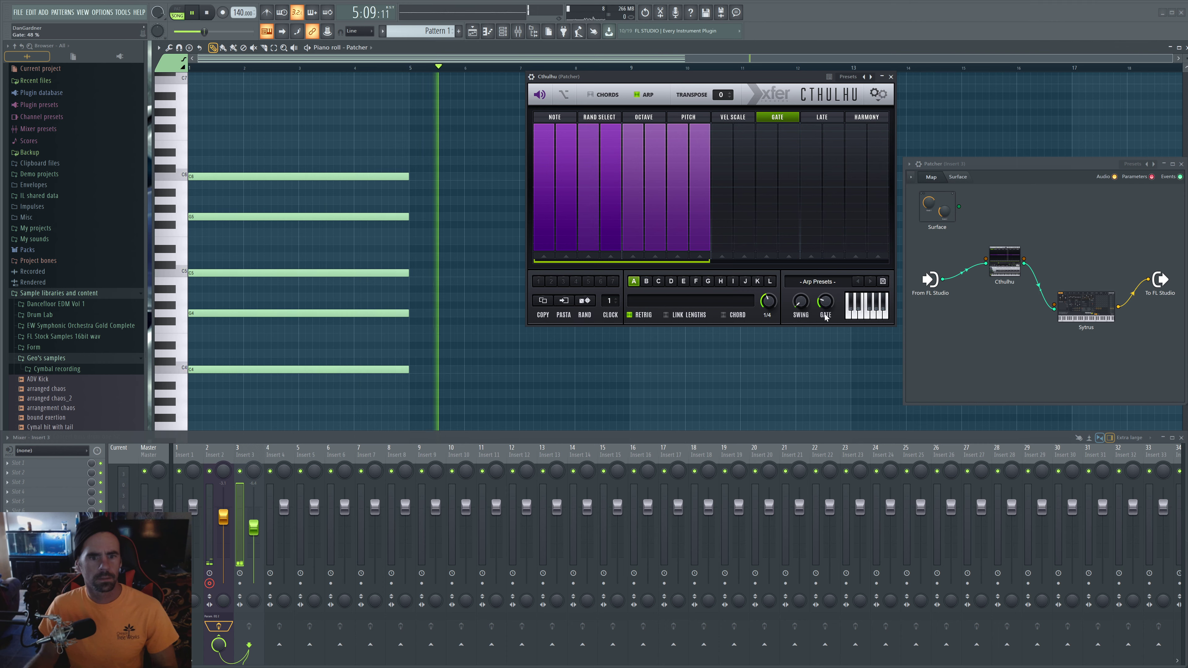
{"action": "key", "text": "space"}
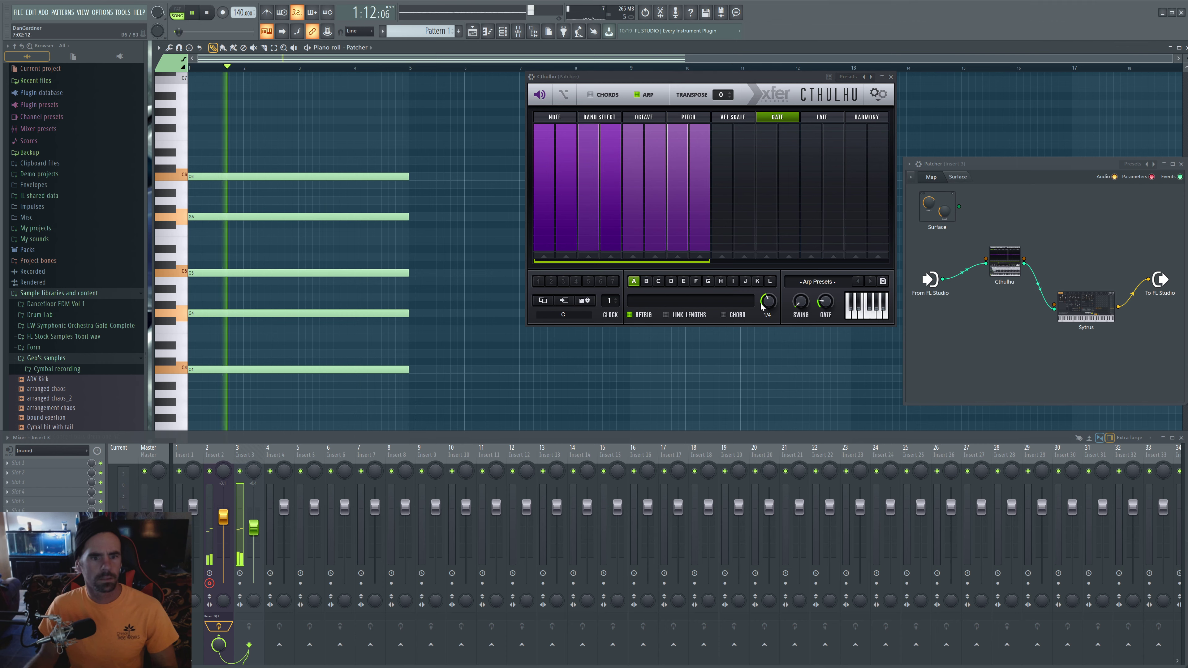
{"action": "left_click_drag", "start_coordinate": [829, 308], "coordinate": [825, 296]}
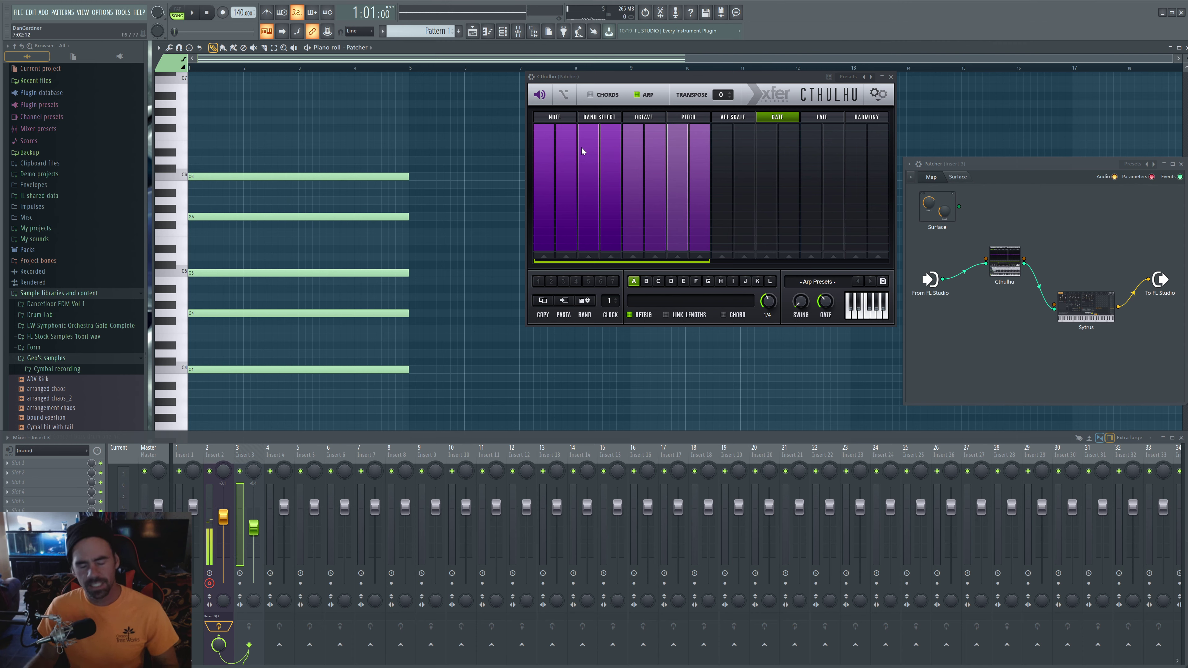
In the gate lane, lower steps 2, 4, 6 and 8 to short gate lengths and play the pattern.
{"action": "left_click", "coordinate": [563, 166]}
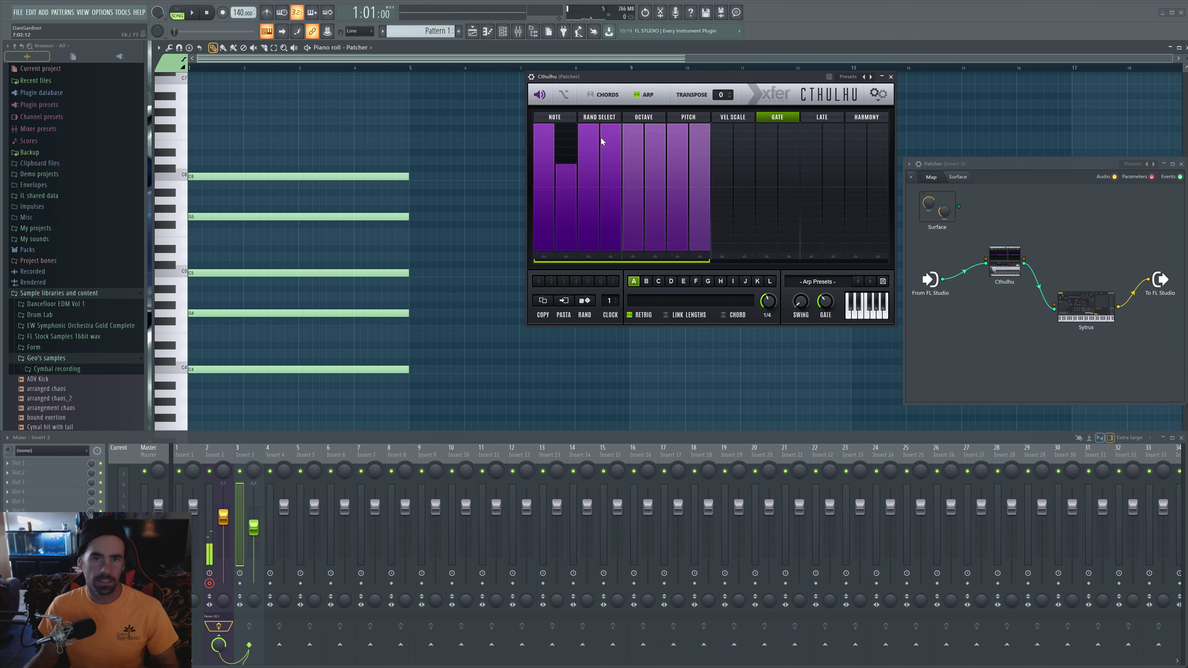
{"action": "left_click", "coordinate": [563, 219]}
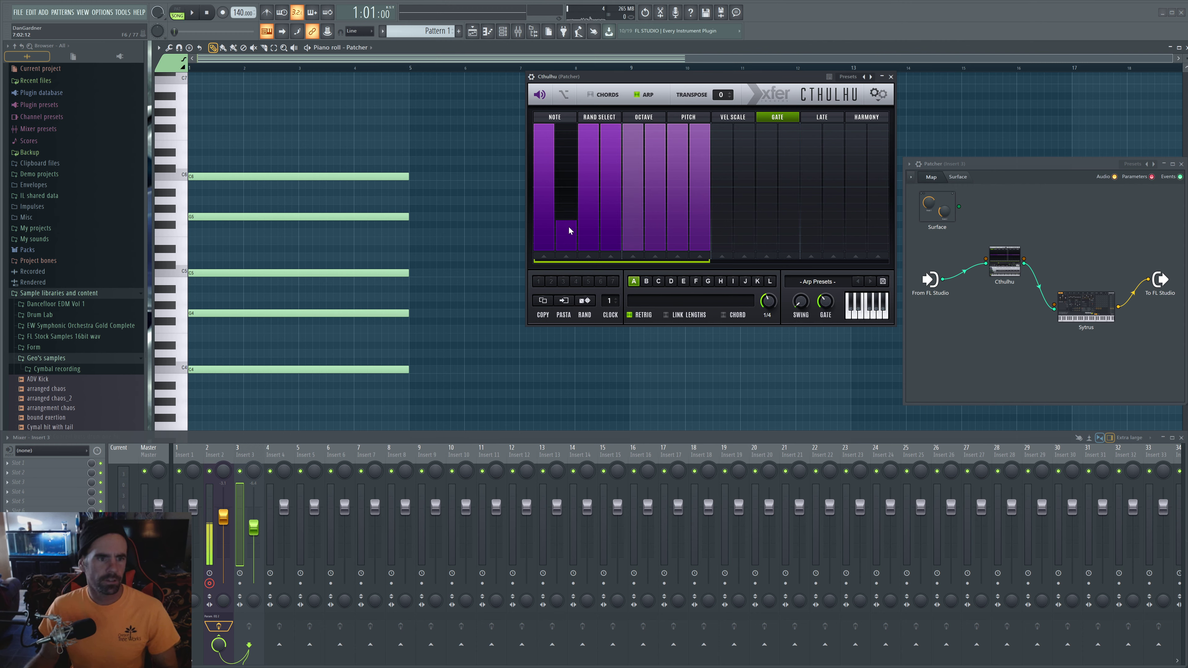
{"action": "left_click", "coordinate": [699, 221]}
{"action": "key", "text": "space"}
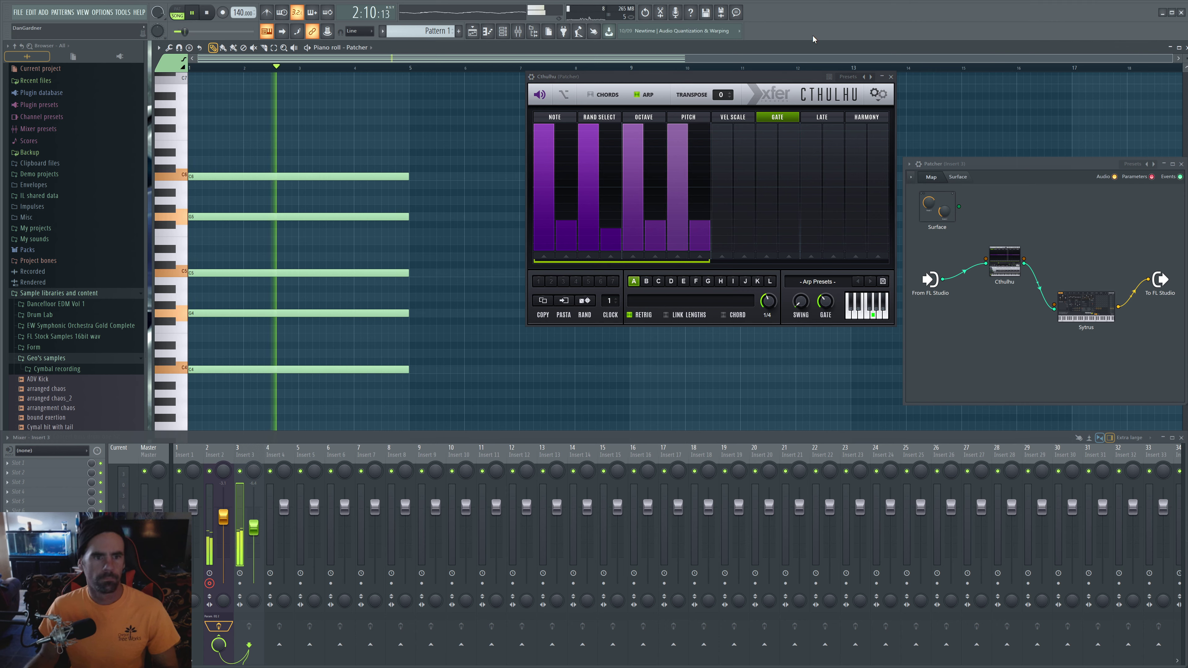
{"action": "key", "text": "space"}
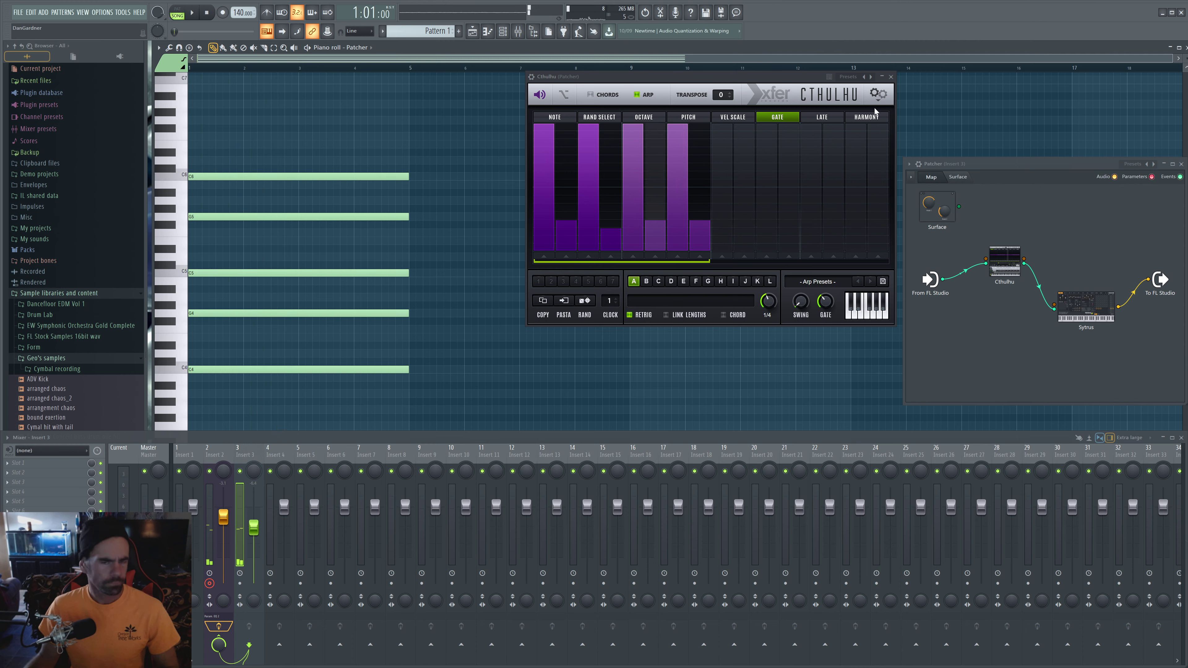
Show the late lane and raise the Swing amount while playing the pattern.
{"action": "left_click", "coordinate": [834, 117]}
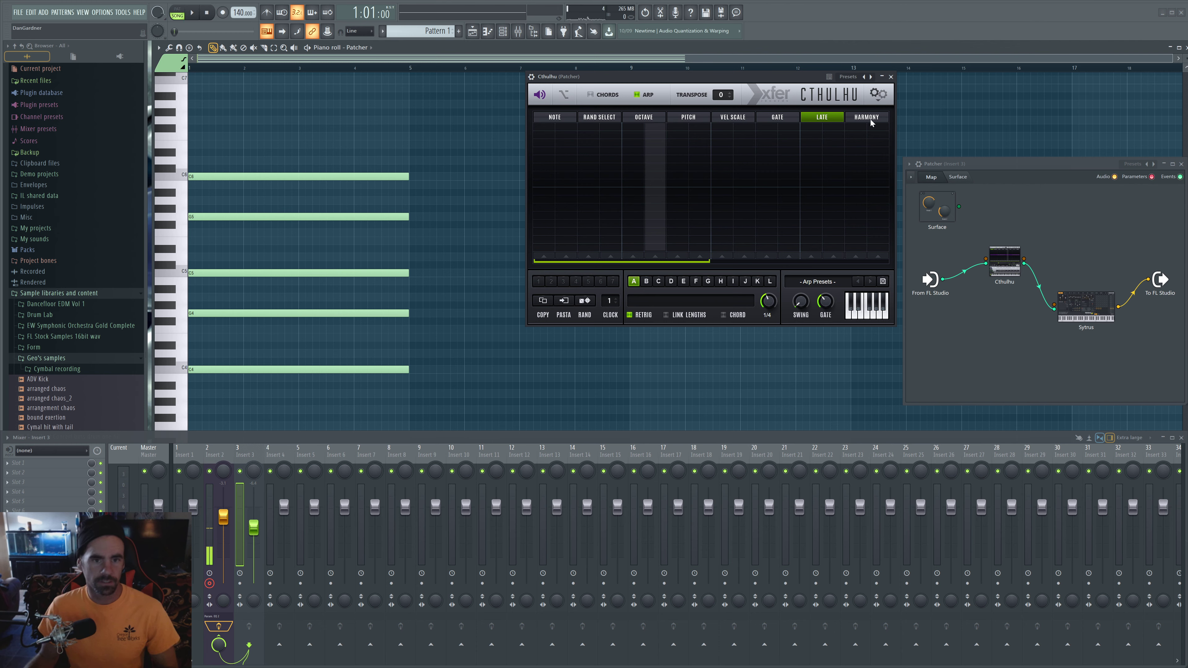
{"action": "key", "text": "space"}
{"action": "left_click_drag", "start_coordinate": [801, 307], "coordinate": [812, 261]}
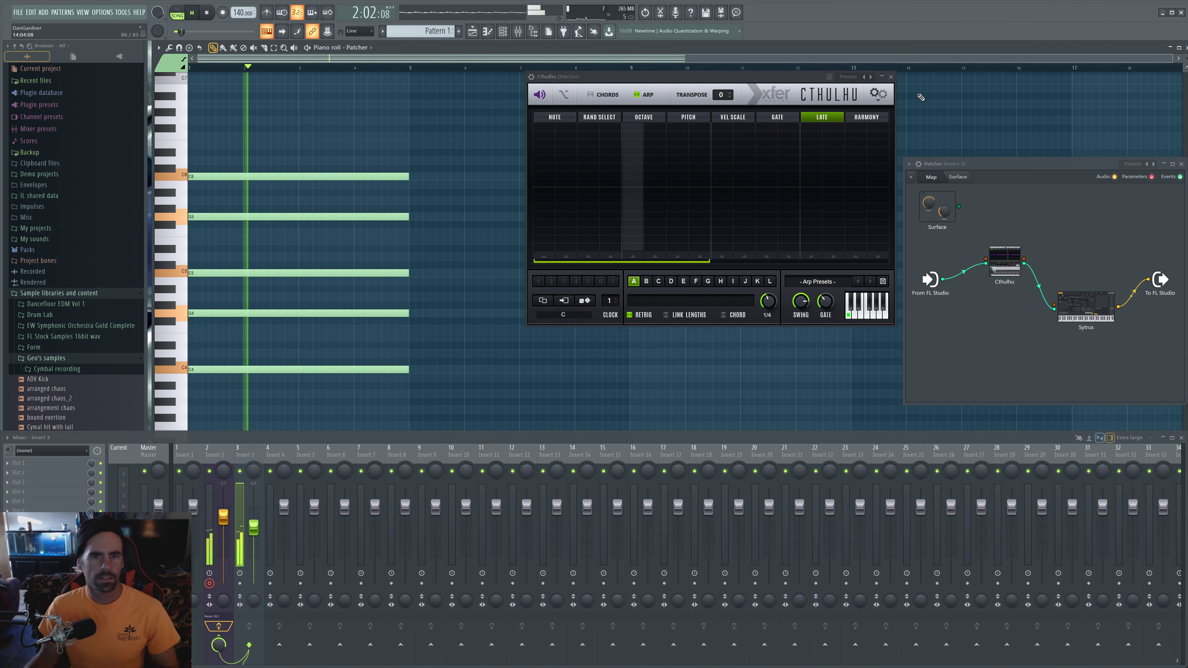
{"action": "key", "text": "space"}
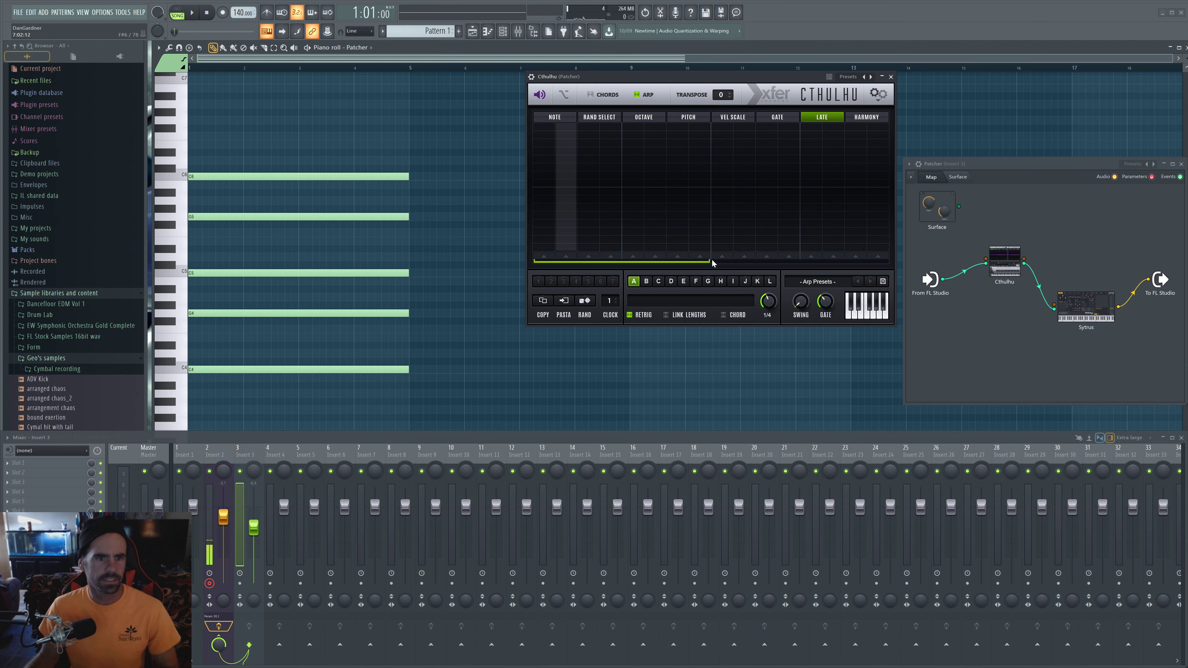
Shorten the late lane to two steps, raise step 2 above the midline, and play the pattern.
{"action": "left_click_drag", "start_coordinate": [711, 267], "coordinate": [562, 267]}
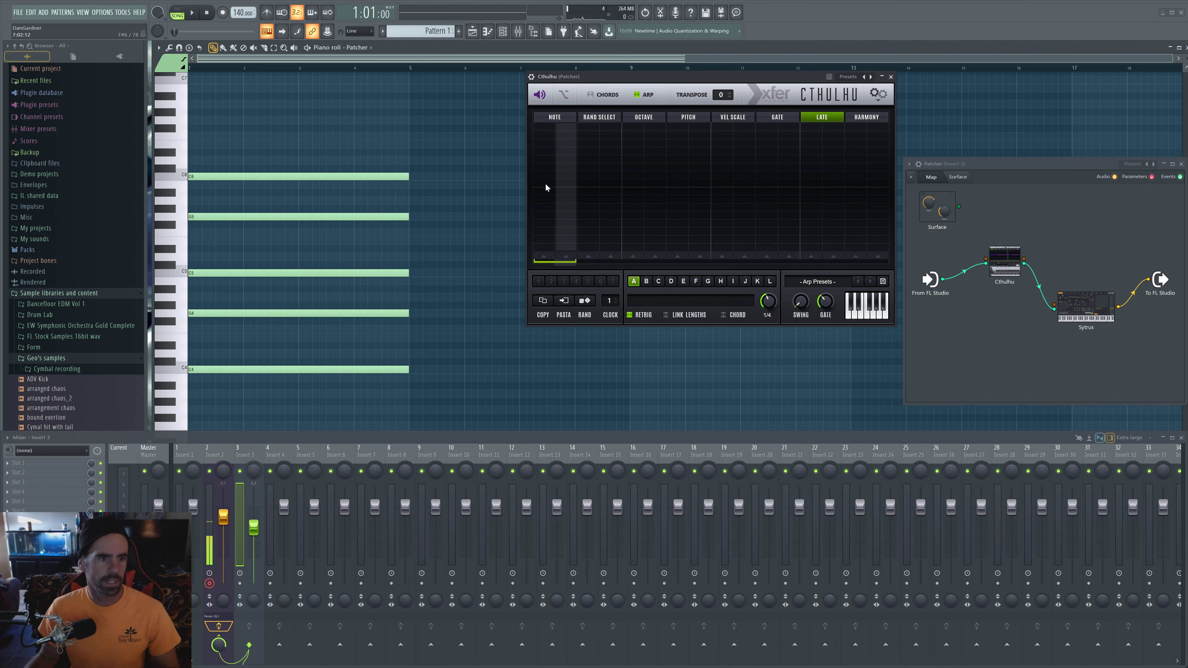
{"action": "left_click", "coordinate": [567, 156]}
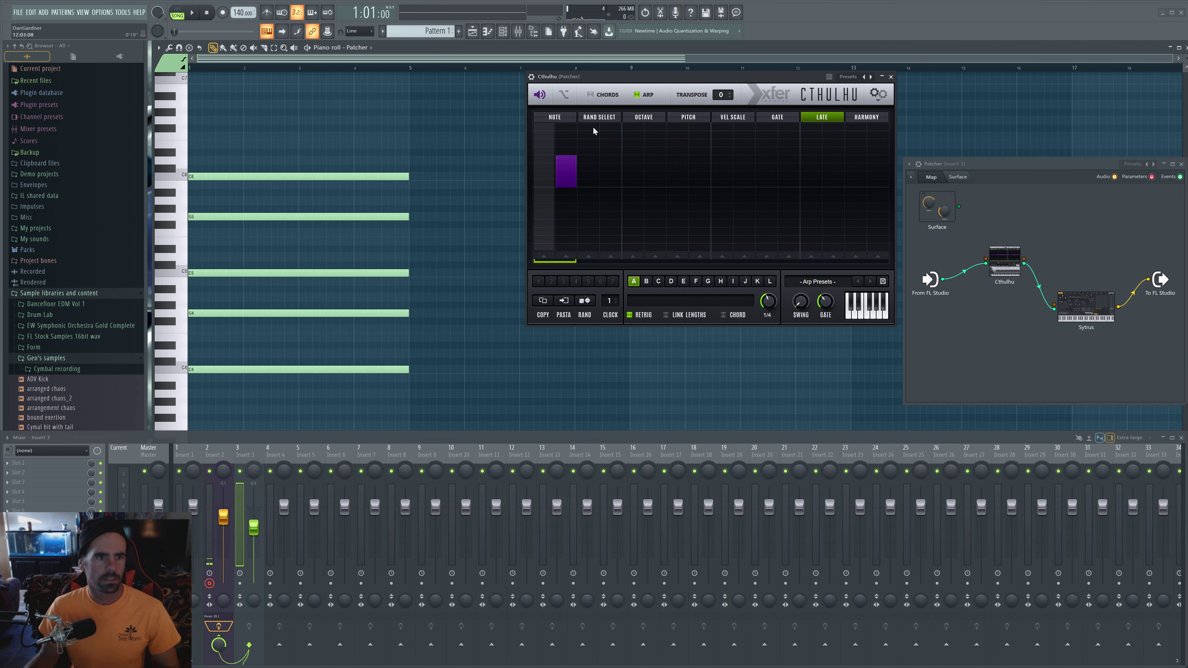
{"action": "key", "text": "space"}
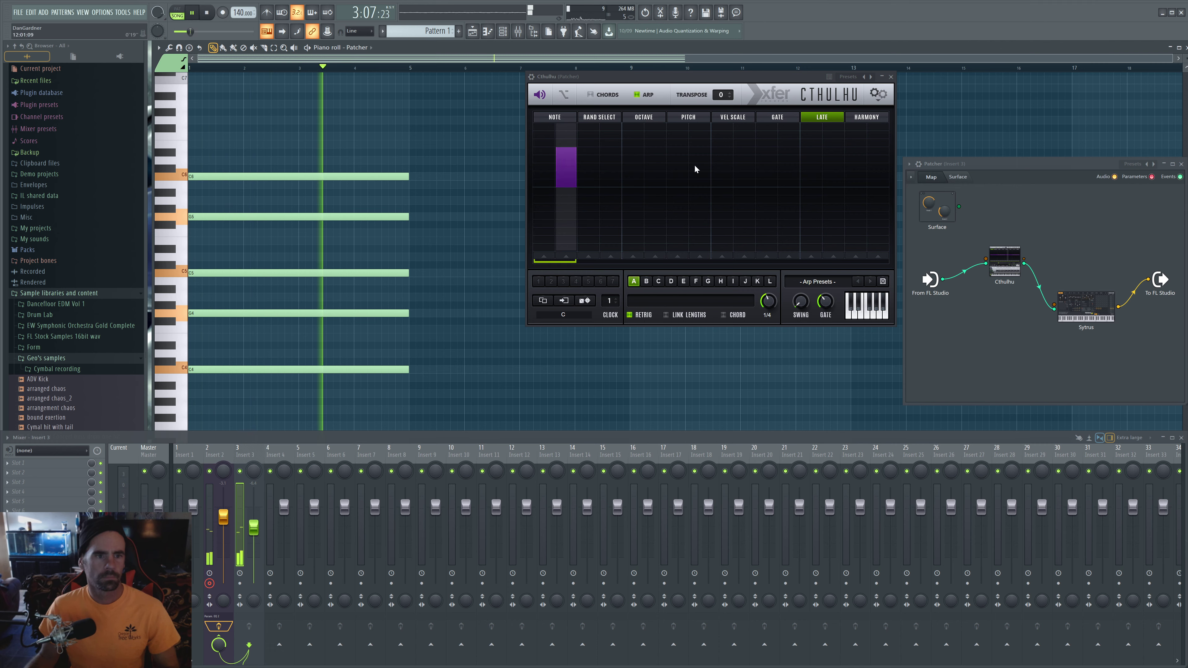
{"action": "key", "text": "space"}
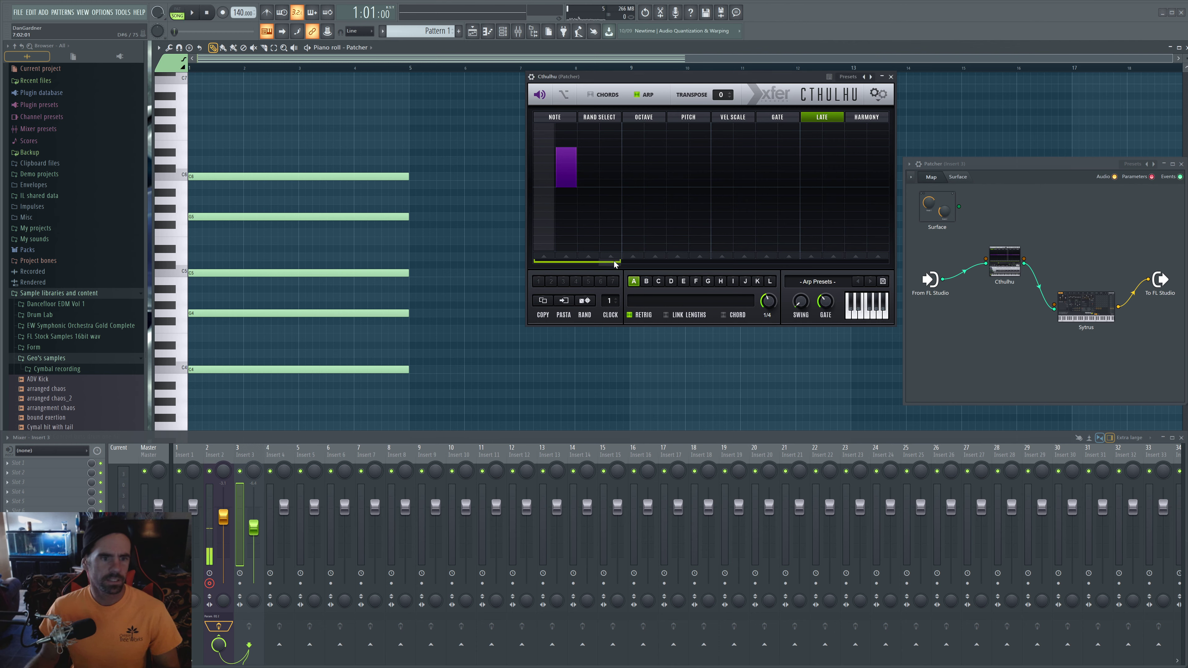
With the late lane four steps long, raise steps 2 to 4 progressively above the midline, play the pattern, and reset the steps.
{"action": "left_click", "coordinate": [566, 166]}
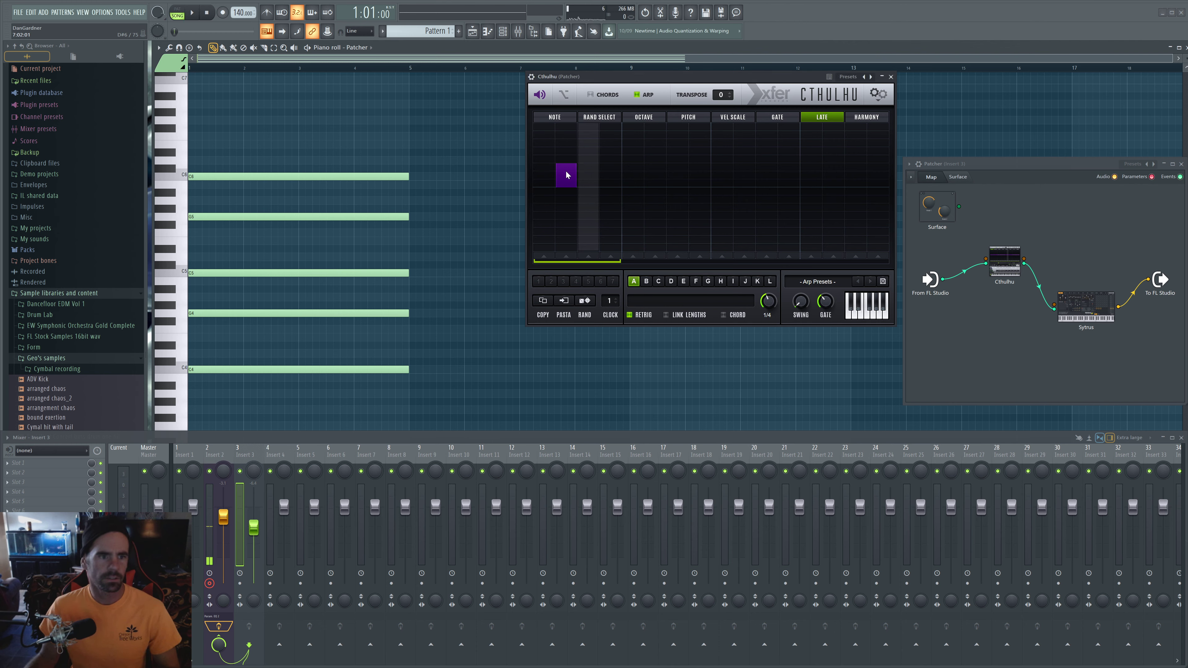
{"action": "left_click", "coordinate": [611, 145]}
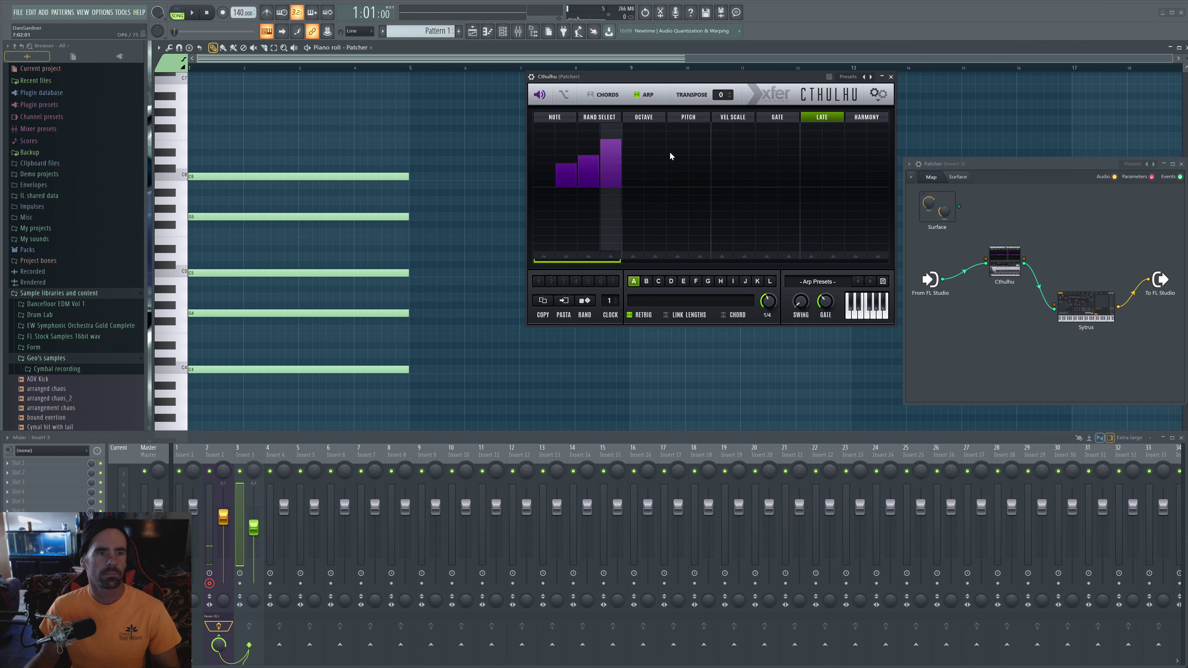
{"action": "key", "text": "space"}
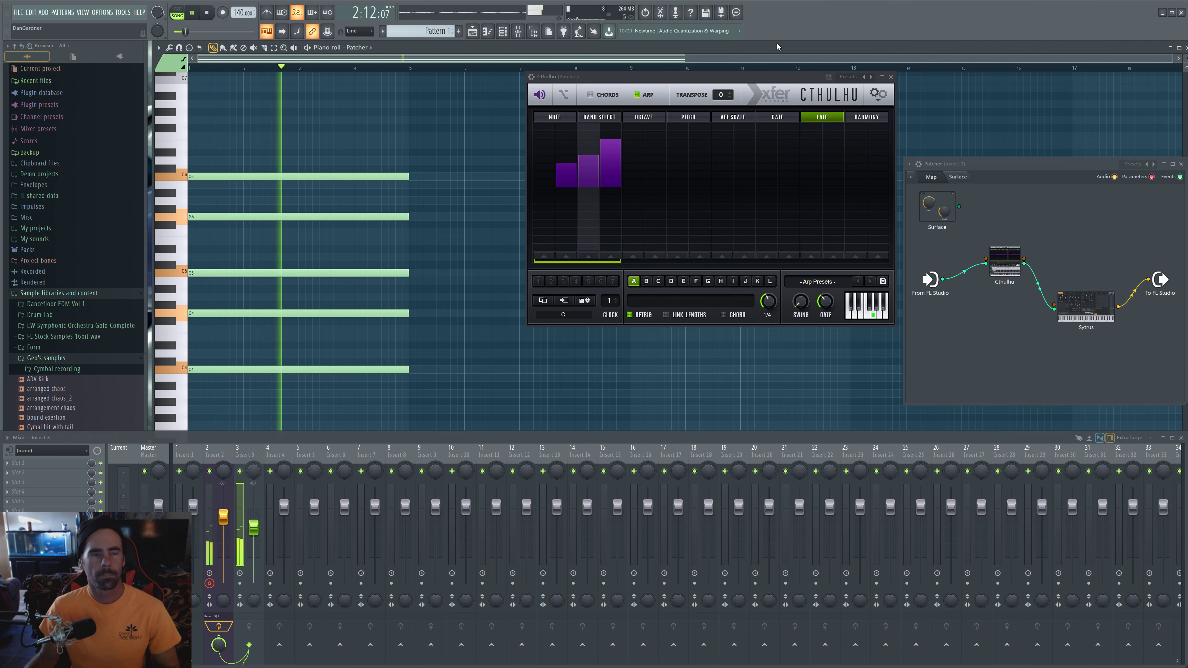
{"action": "key", "text": "space"}
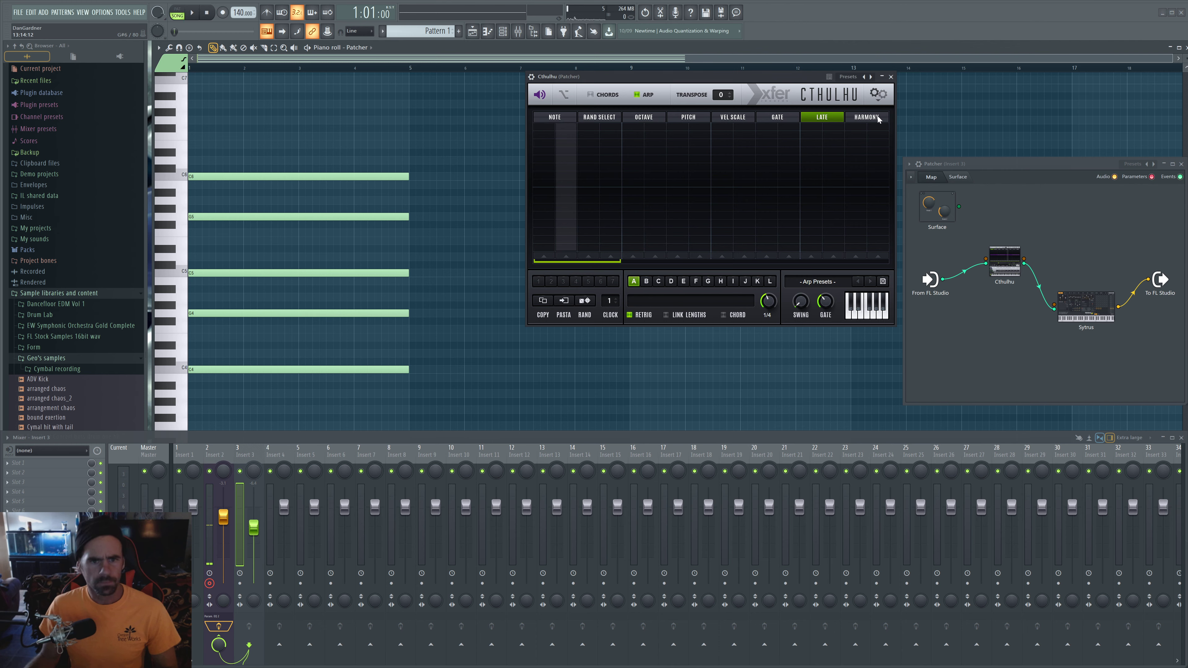
In the harmony lane, add harmony notes above the midline on steps 1 and 2, with step 1 slightly lower than step 2.
{"action": "left_click", "coordinate": [847, 121]}
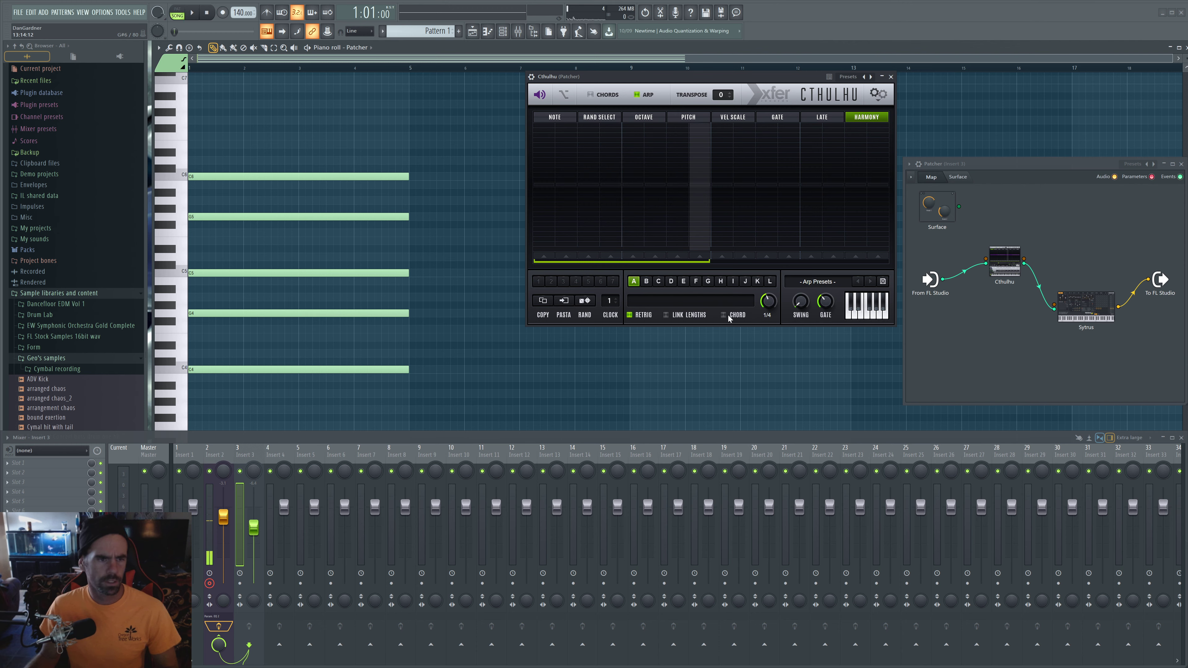
{"action": "left_click", "coordinate": [543, 174]}
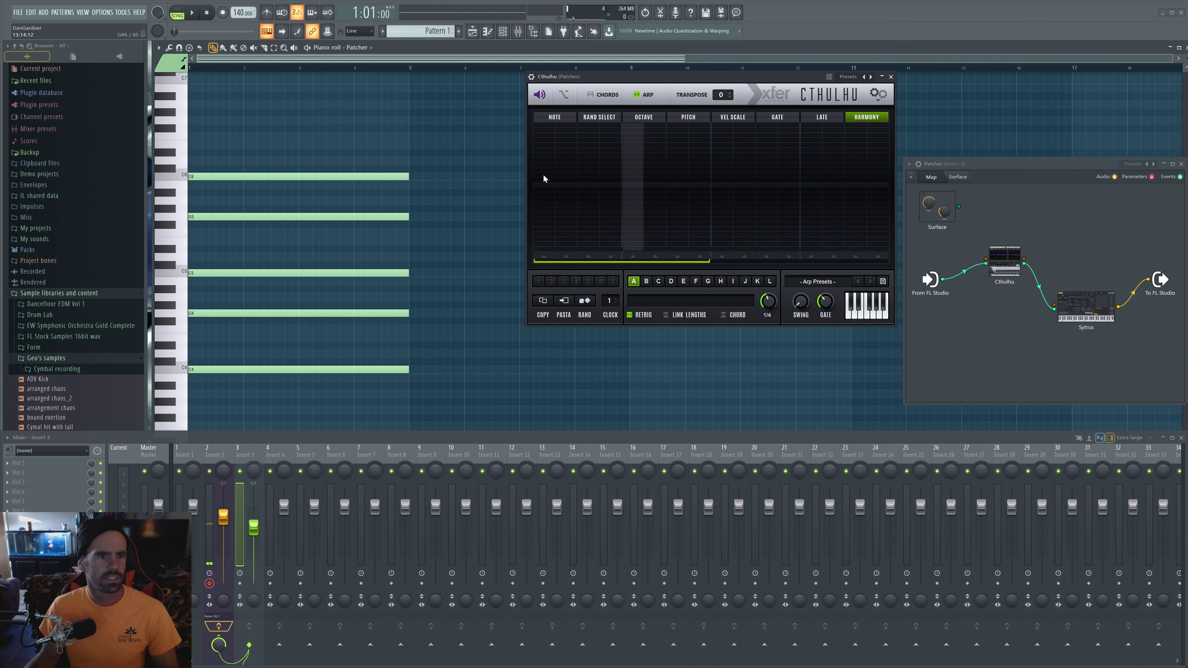
{"action": "left_click", "coordinate": [566, 175]}
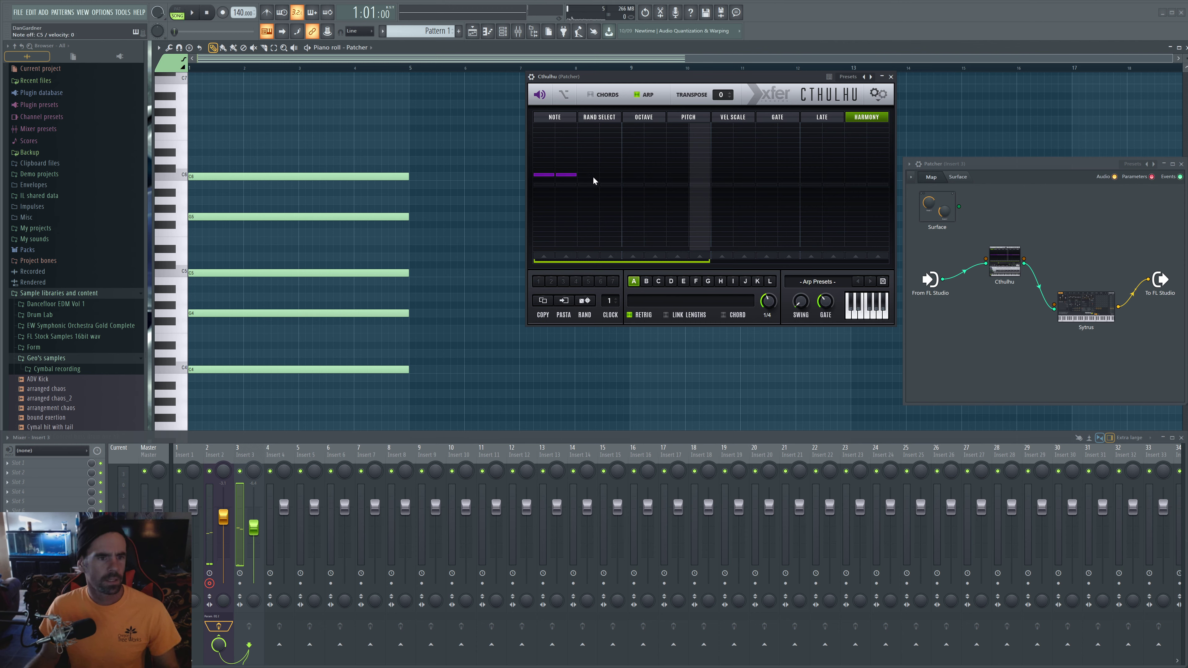
{"action": "left_click", "coordinate": [566, 164]}
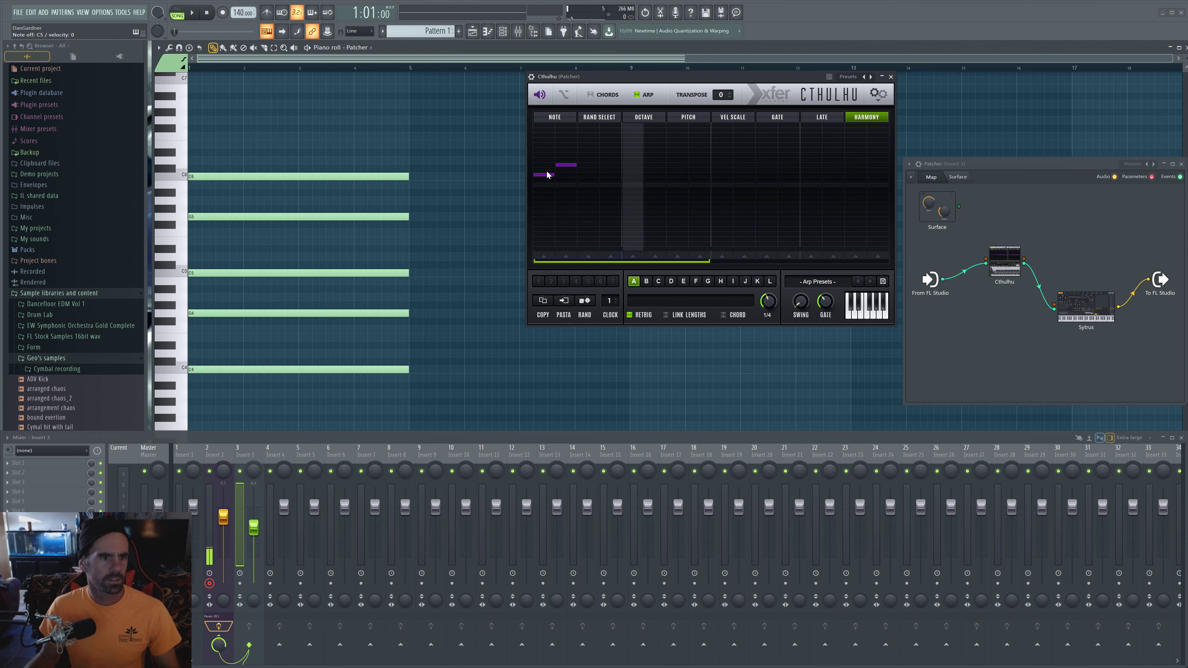
{"action": "left_click", "coordinate": [544, 165]}
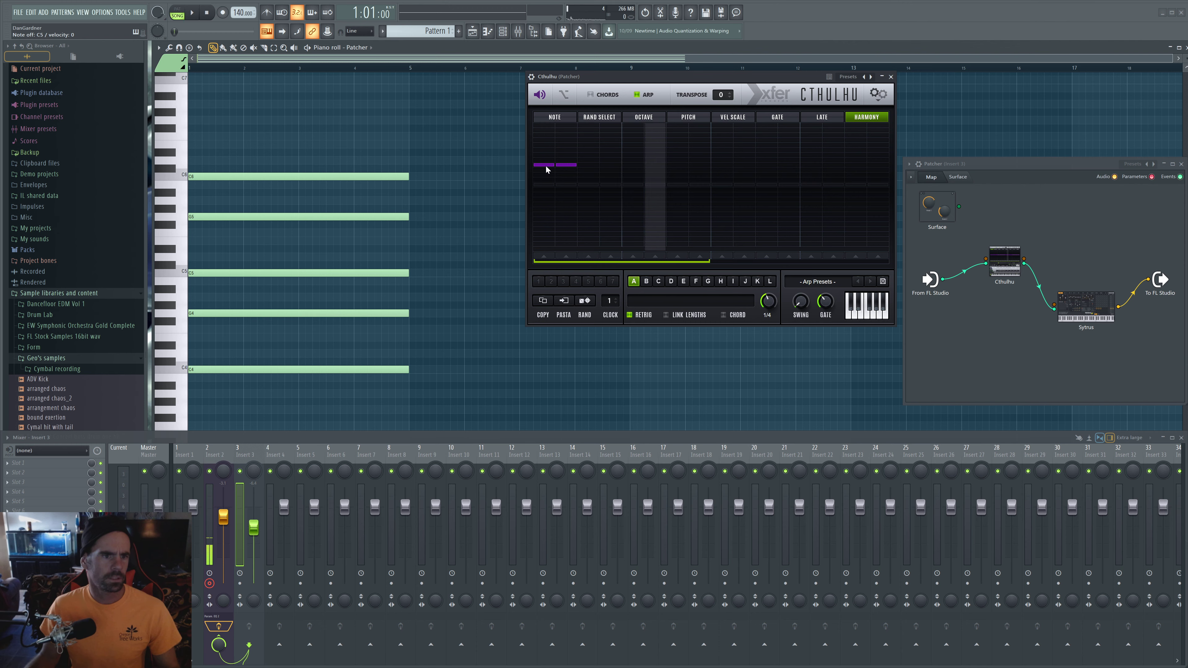
{"action": "left_click", "coordinate": [546, 170]}
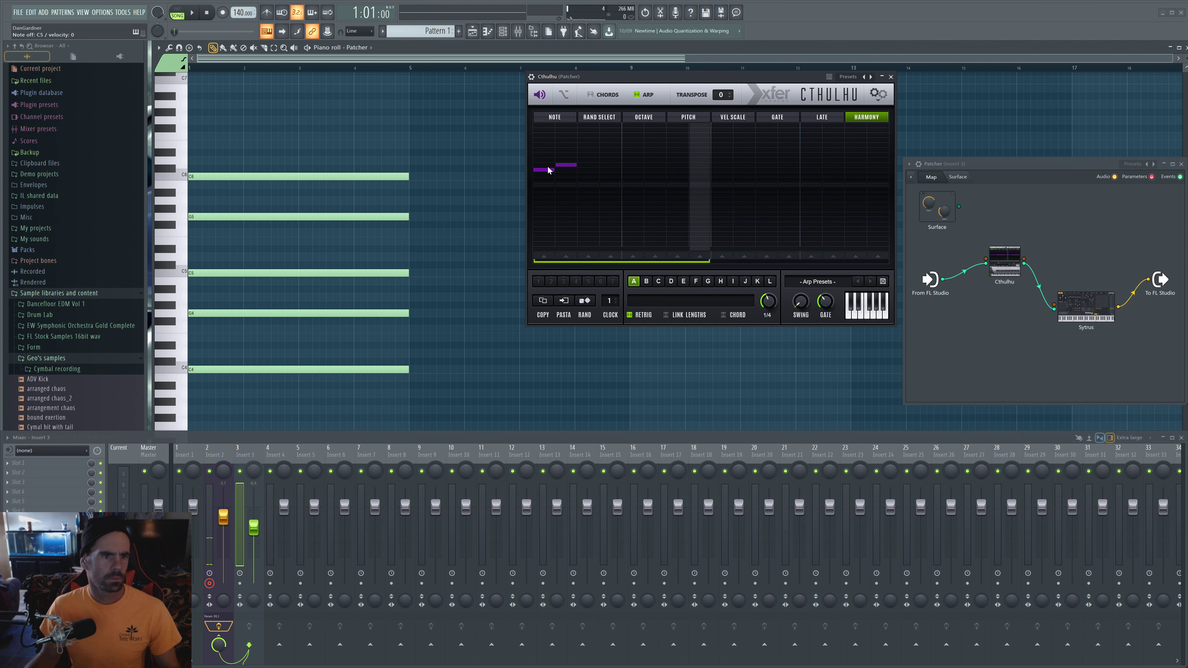
Raise harmony step 2 well above step 1 and set steps 3 and 4 to the same level as step 2.
{"action": "left_click", "coordinate": [565, 161]}
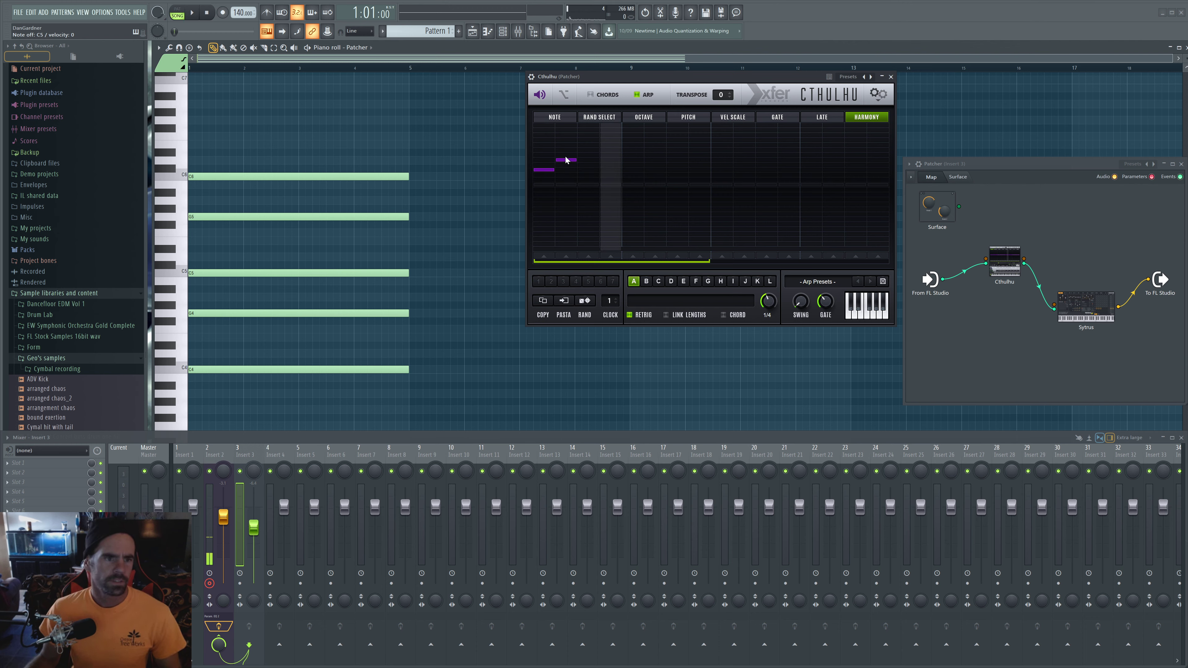
{"action": "left_click_drag", "start_coordinate": [568, 162], "coordinate": [567, 155]}
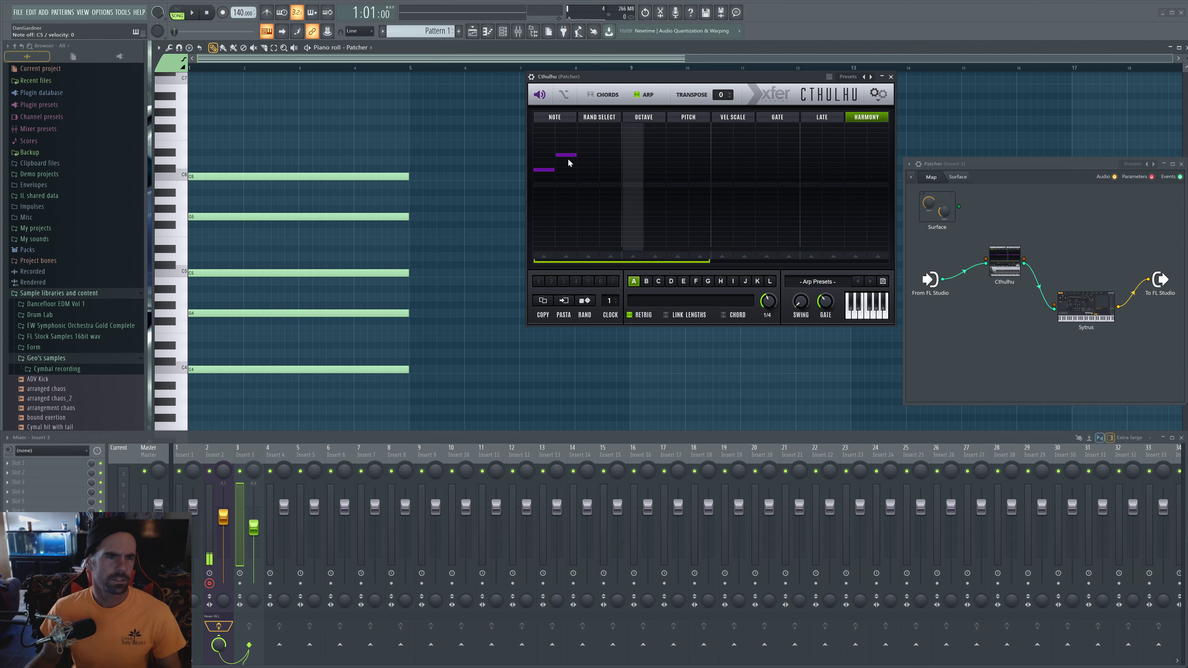
{"action": "left_click_drag", "start_coordinate": [570, 158], "coordinate": [571, 148]}
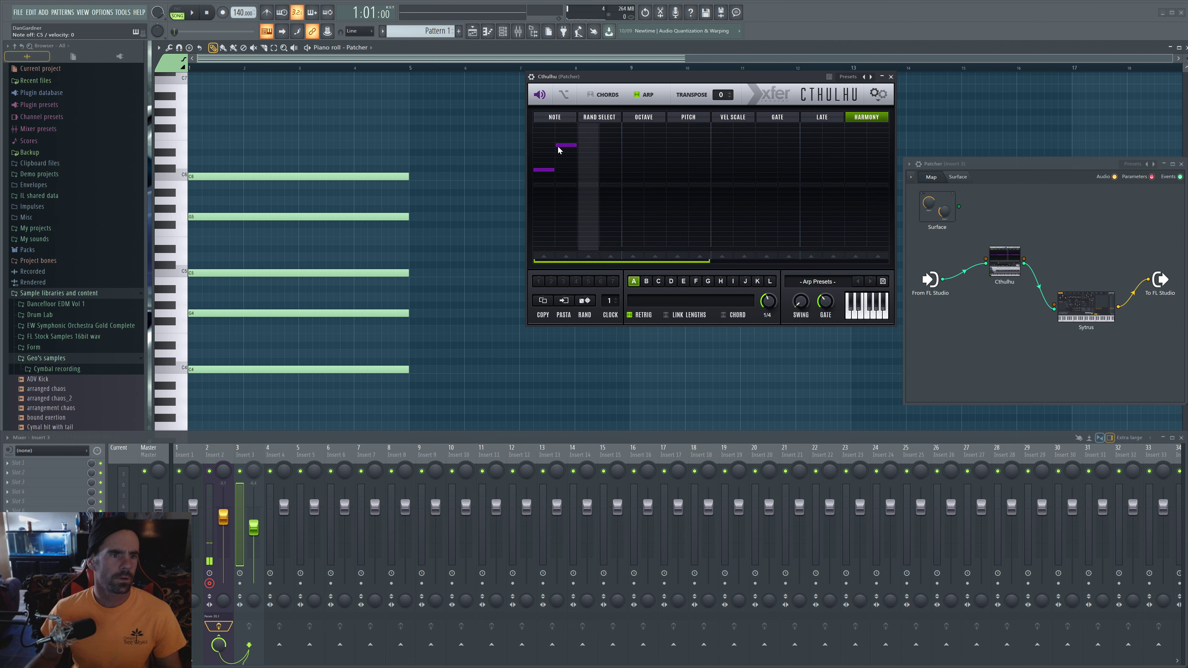
{"action": "left_click_drag", "start_coordinate": [566, 147], "coordinate": [566, 150]}
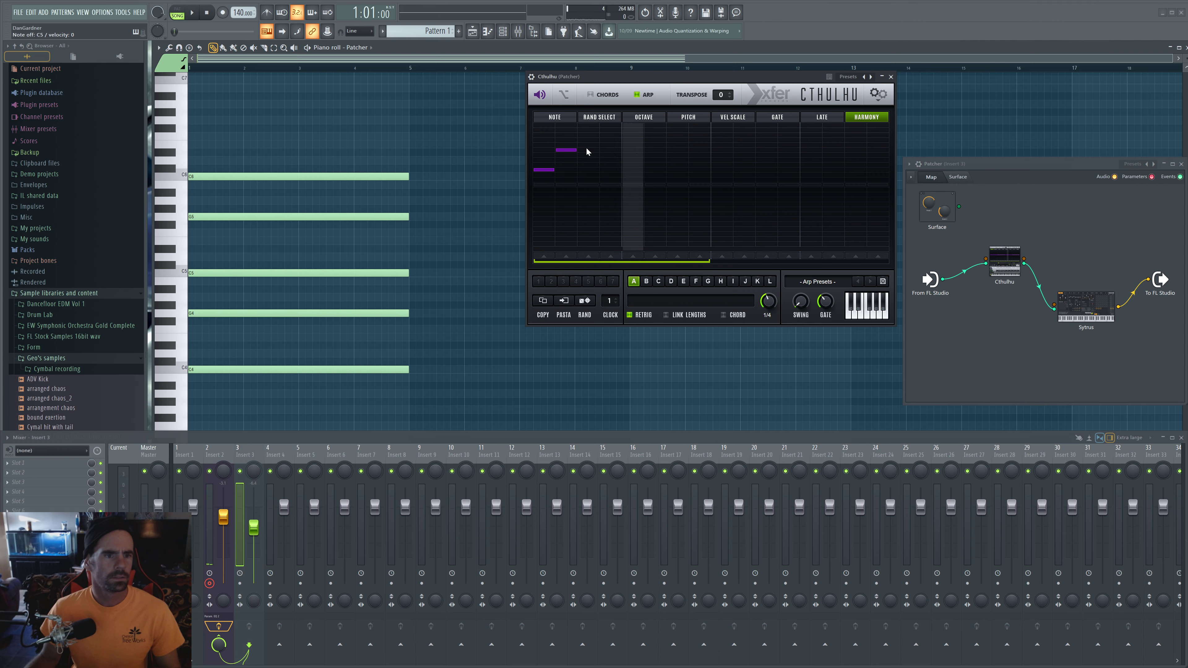
{"action": "left_click_drag", "start_coordinate": [588, 150], "coordinate": [609, 151]}
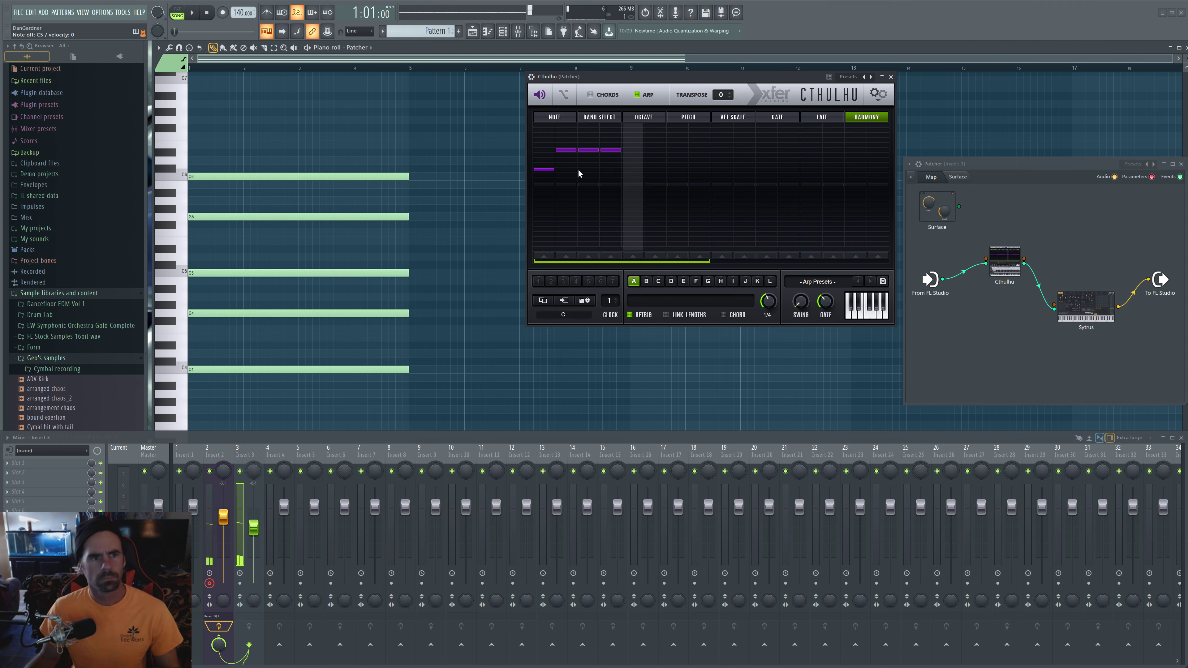
Reset all eight gate lane steps to full length.
{"action": "left_click", "coordinate": [777, 117]}
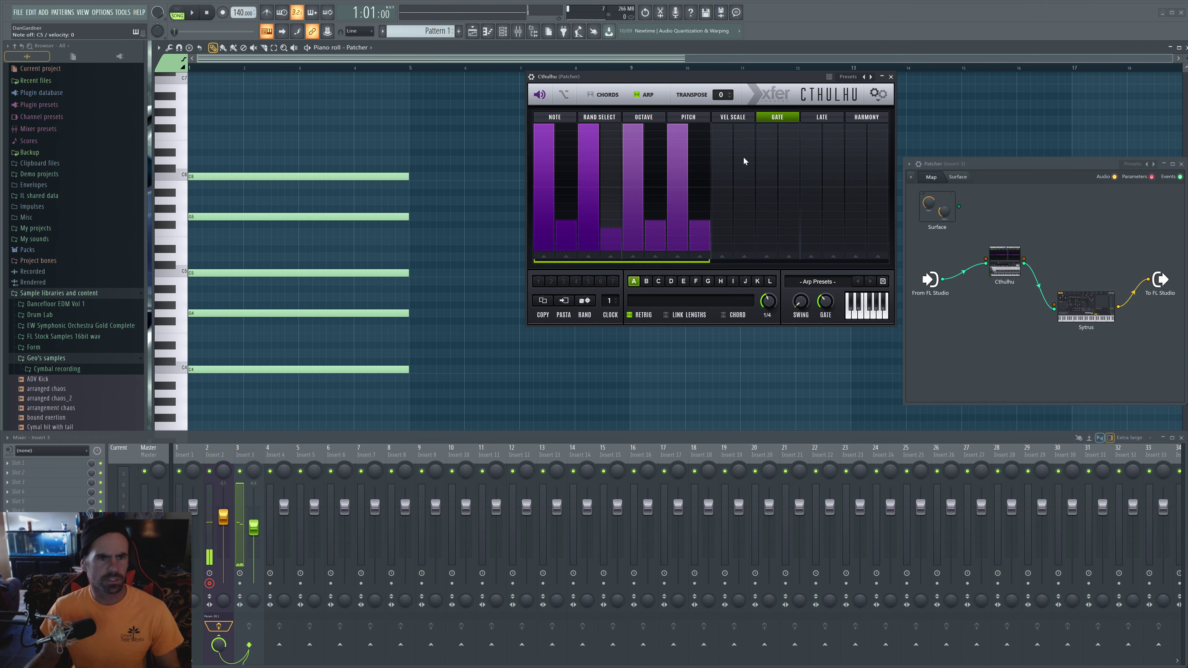
{"action": "left_click", "coordinate": [701, 218]}
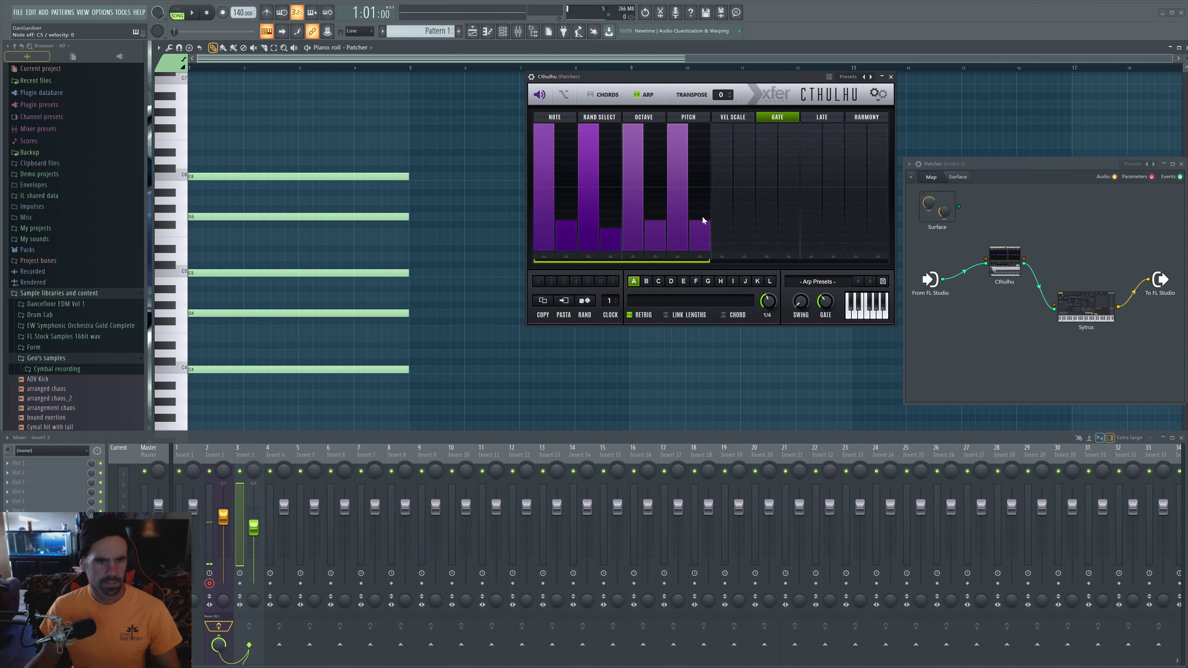
{"action": "left_click_drag", "start_coordinate": [606, 241], "coordinate": [655, 241]}
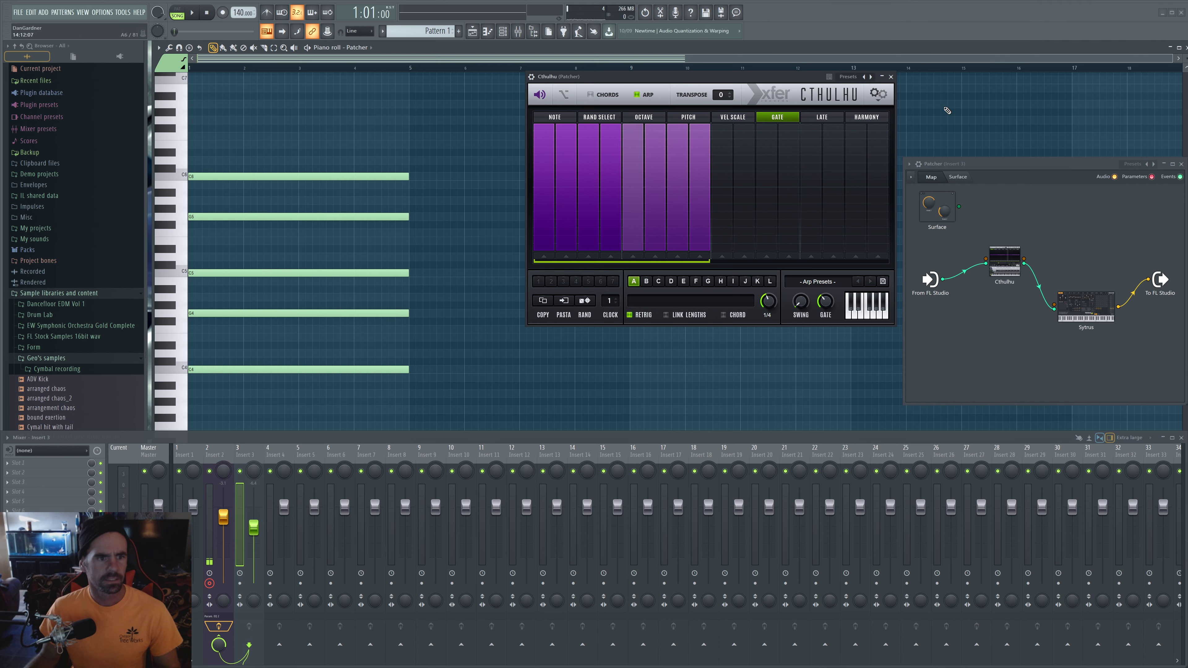
Lower harmony step 2 to the level of step 1 and shorten the harmony lane to four steps while playing the pattern.
{"action": "left_click", "coordinate": [852, 118]}
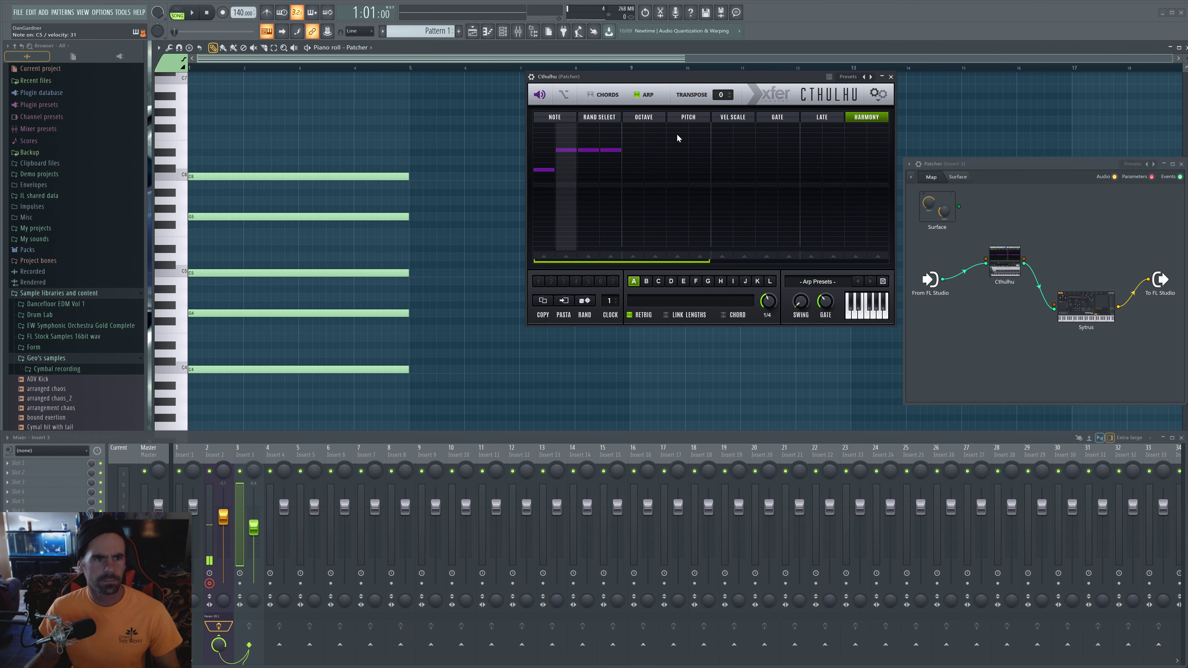
{"action": "left_click", "coordinate": [567, 170]}
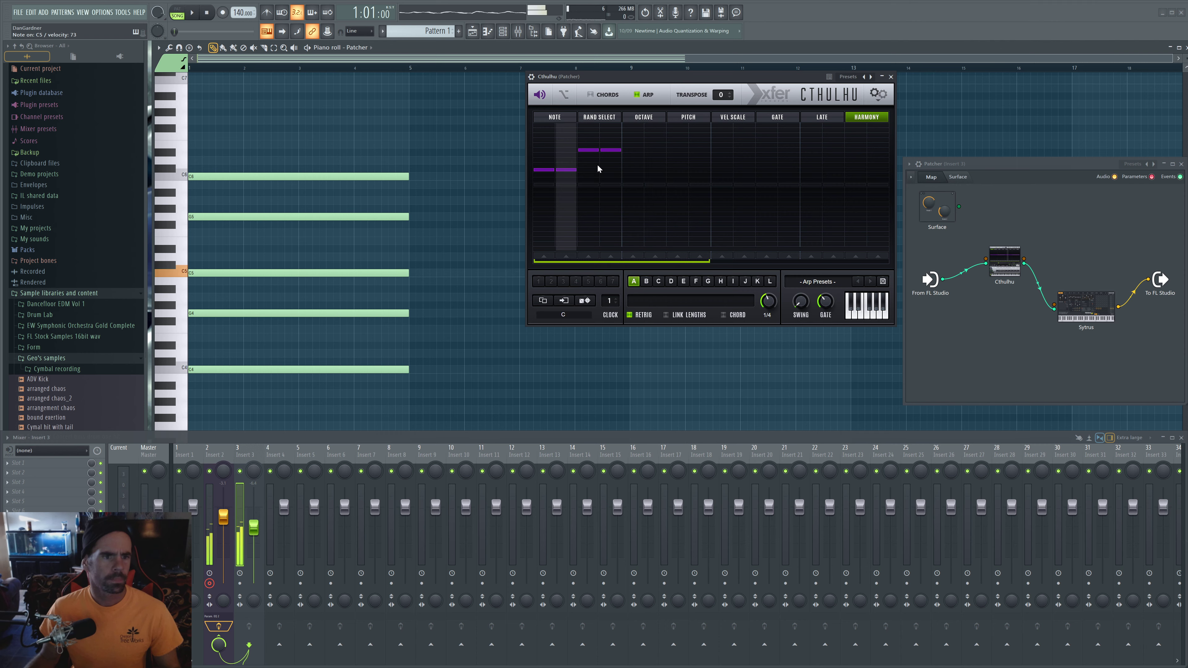
{"action": "left_click_drag", "start_coordinate": [709, 260], "coordinate": [622, 266]}
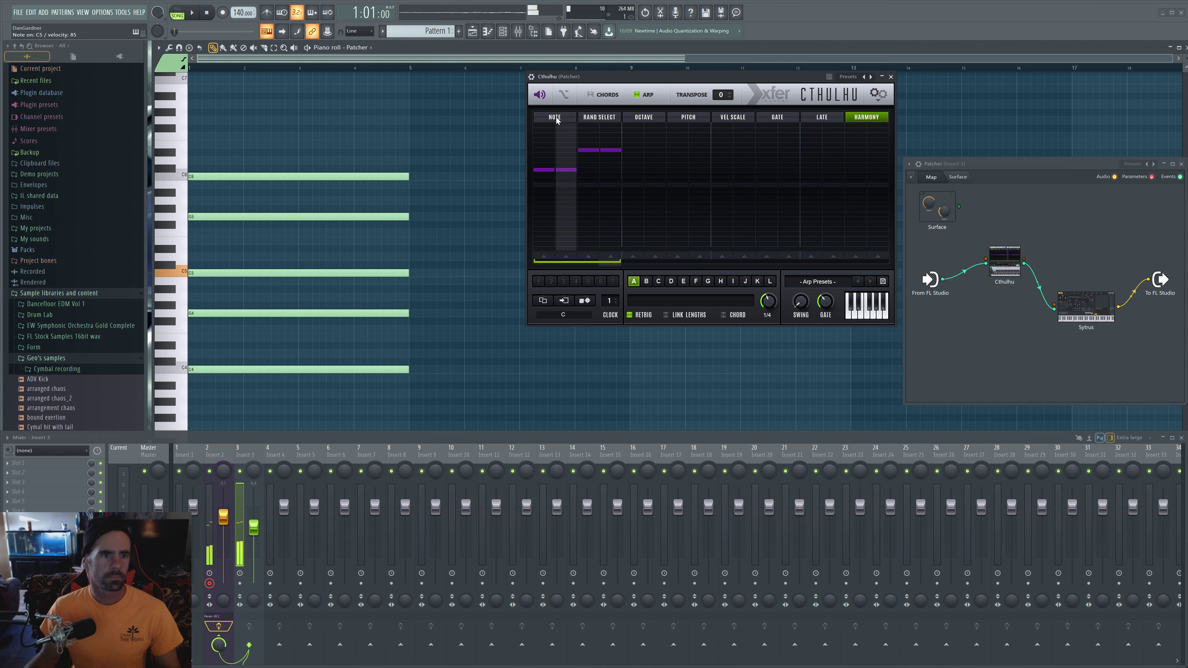
In the note lane, raise steps 5 to 8 to the next note mode above, and return to the harmony lane.
{"action": "left_click", "coordinate": [575, 120]}
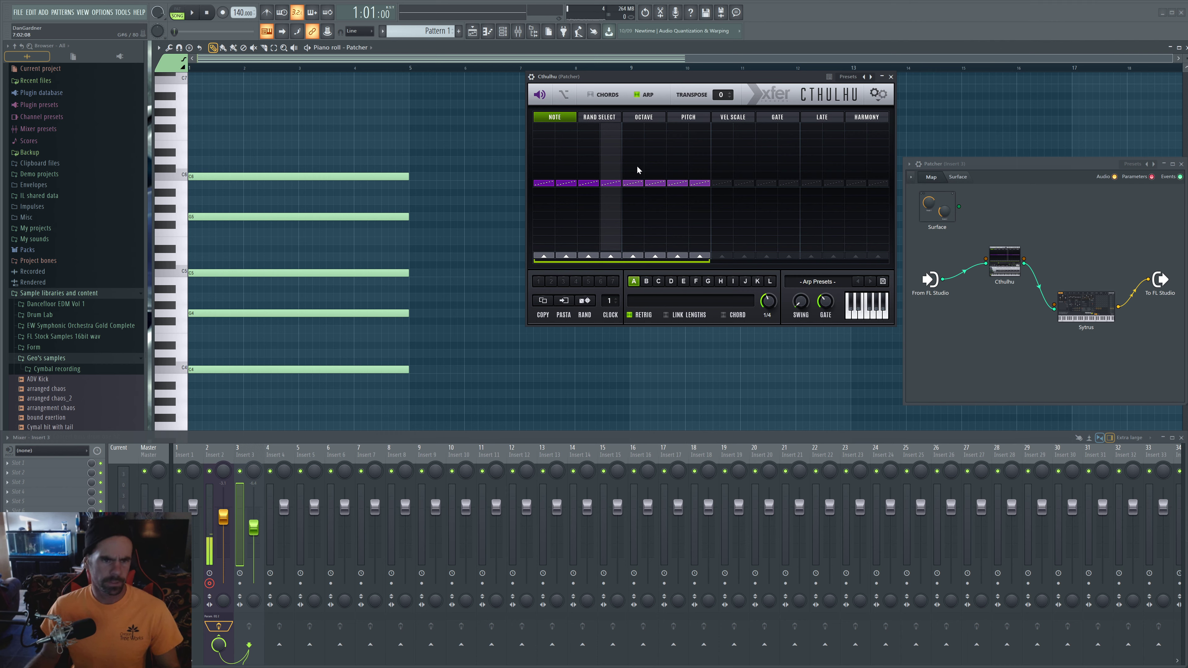
{"action": "mouse_move", "coordinate": [667, 181]}
{"action": "left_mouse_down"}
{"action": "mouse_move", "coordinate": [679, 175]}
{"action": "mouse_move", "coordinate": [657, 175]}
{"action": "mouse_move", "coordinate": [700, 175]}
{"action": "left_mouse_up"}
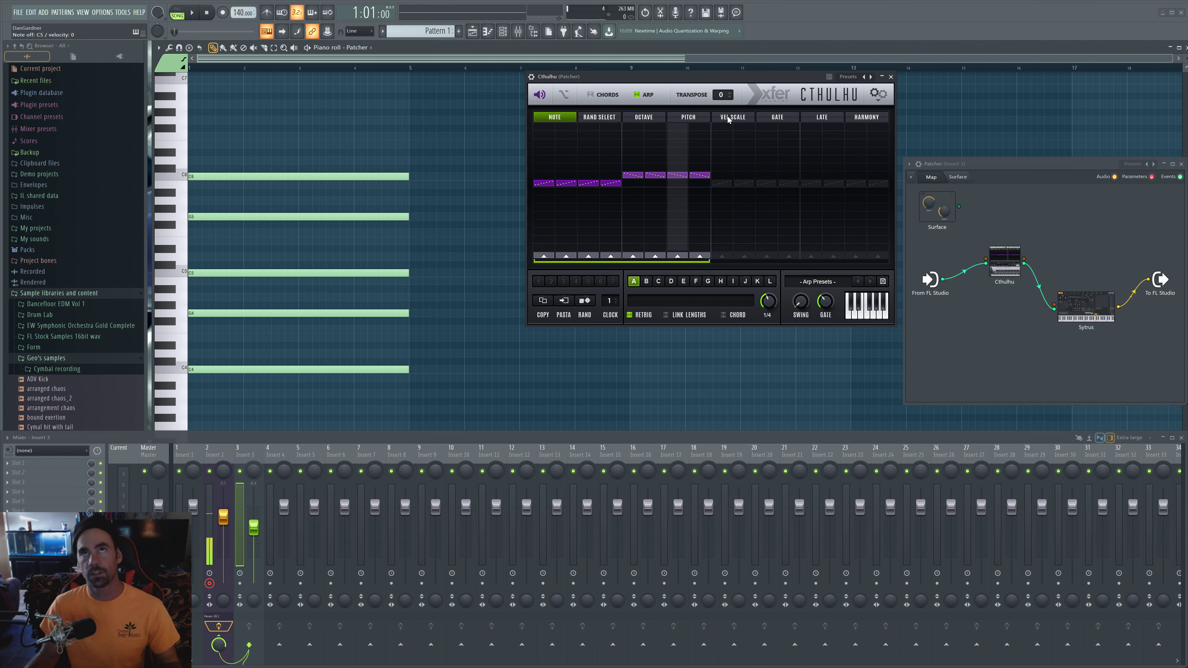
{"action": "left_click", "coordinate": [876, 118]}
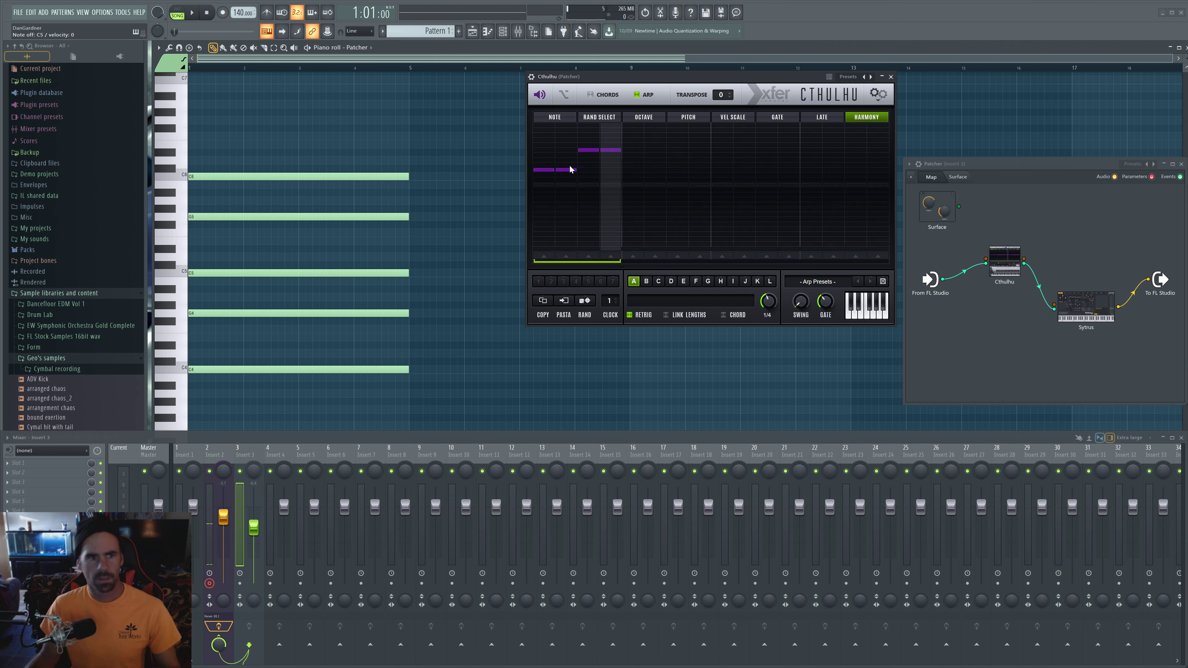
Extend the harmony lane to eight steps and give steps 5 to 8 raised levels, with step 8 the highest.
{"action": "left_click", "coordinate": [600, 151]}
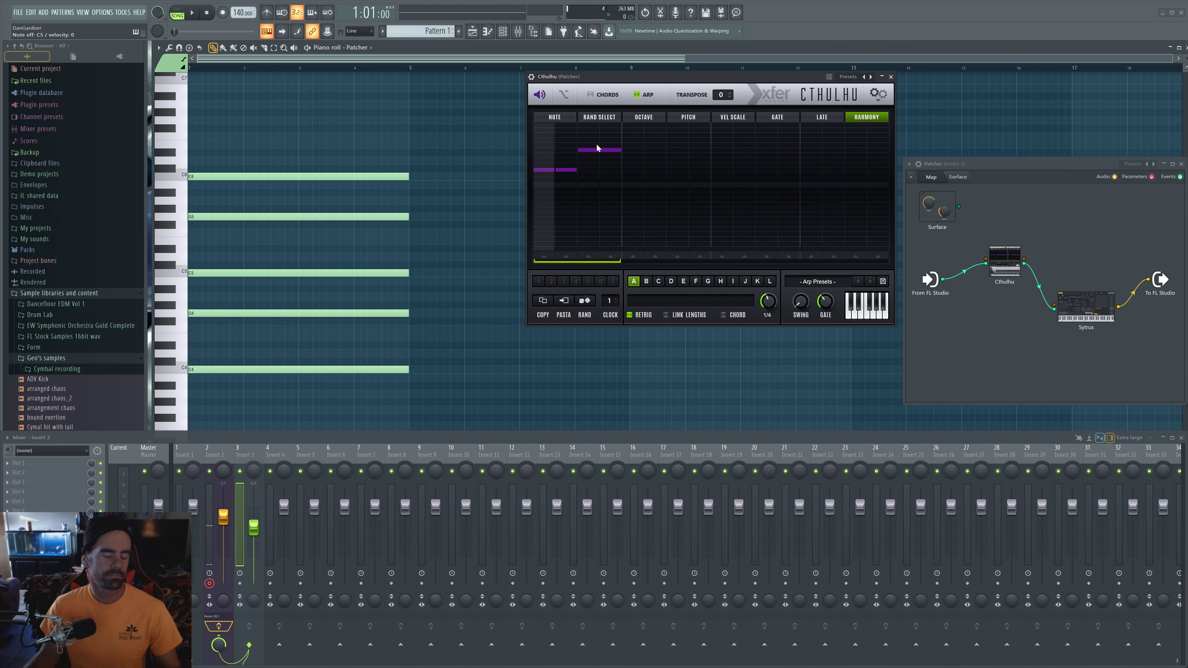
{"action": "left_click", "coordinate": [598, 149]}
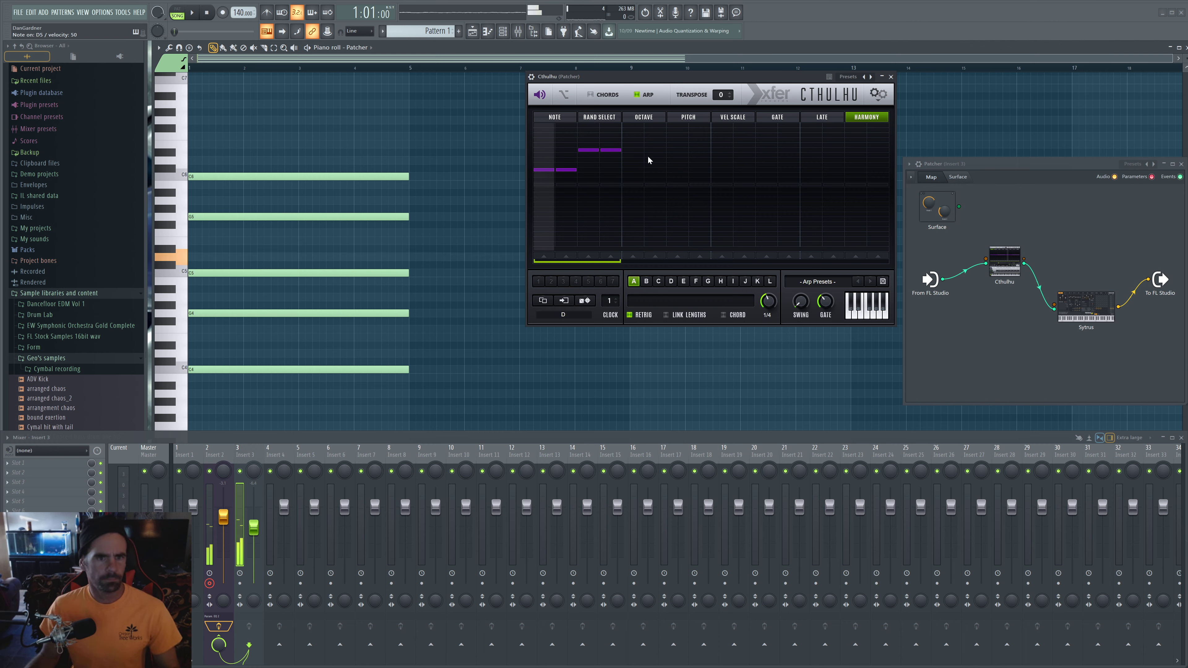
{"action": "left_click", "coordinate": [627, 160]}
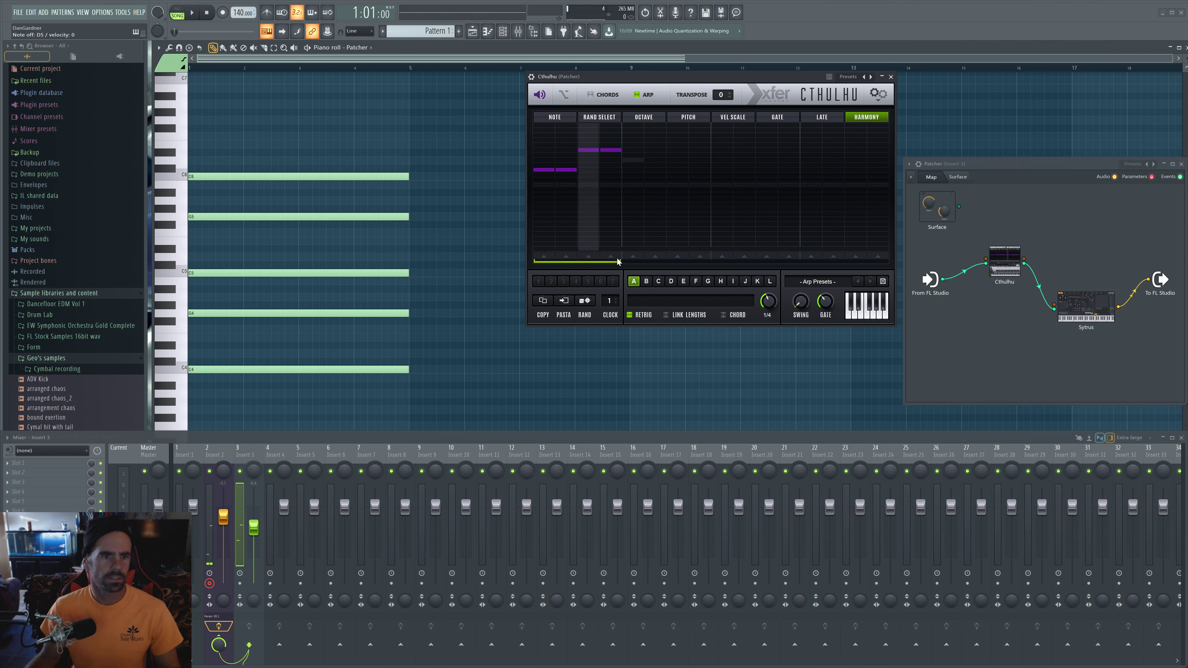
{"action": "left_click_drag", "start_coordinate": [619, 262], "coordinate": [709, 267]}
{"action": "left_click", "coordinate": [657, 171]}
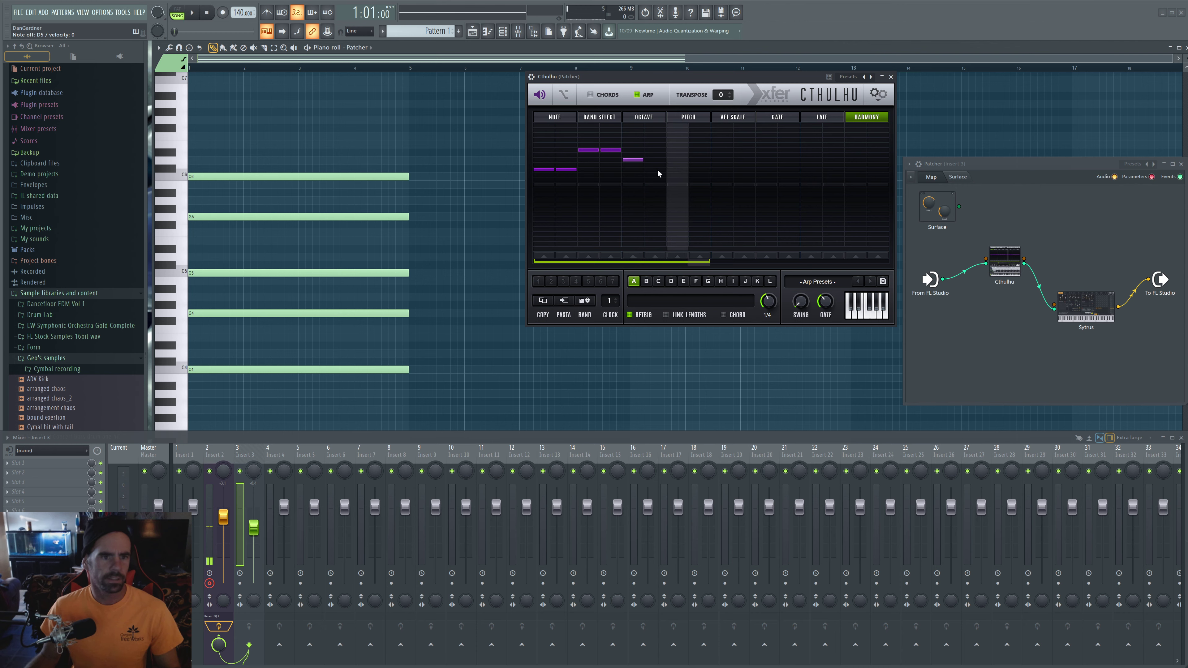
{"action": "left_click", "coordinate": [677, 170]}
{"action": "left_click", "coordinate": [700, 146]}
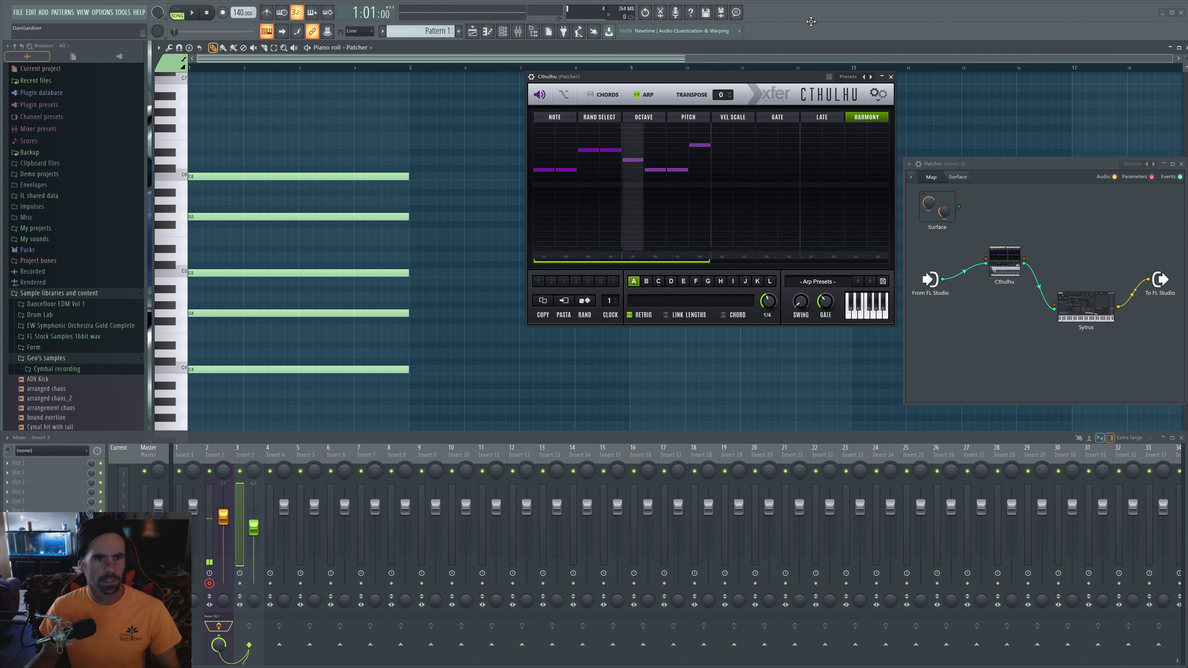
Play the pattern with the arpeggiator's Chord option on, and compare it with the option switched back off.
{"action": "left_click", "coordinate": [725, 315]}
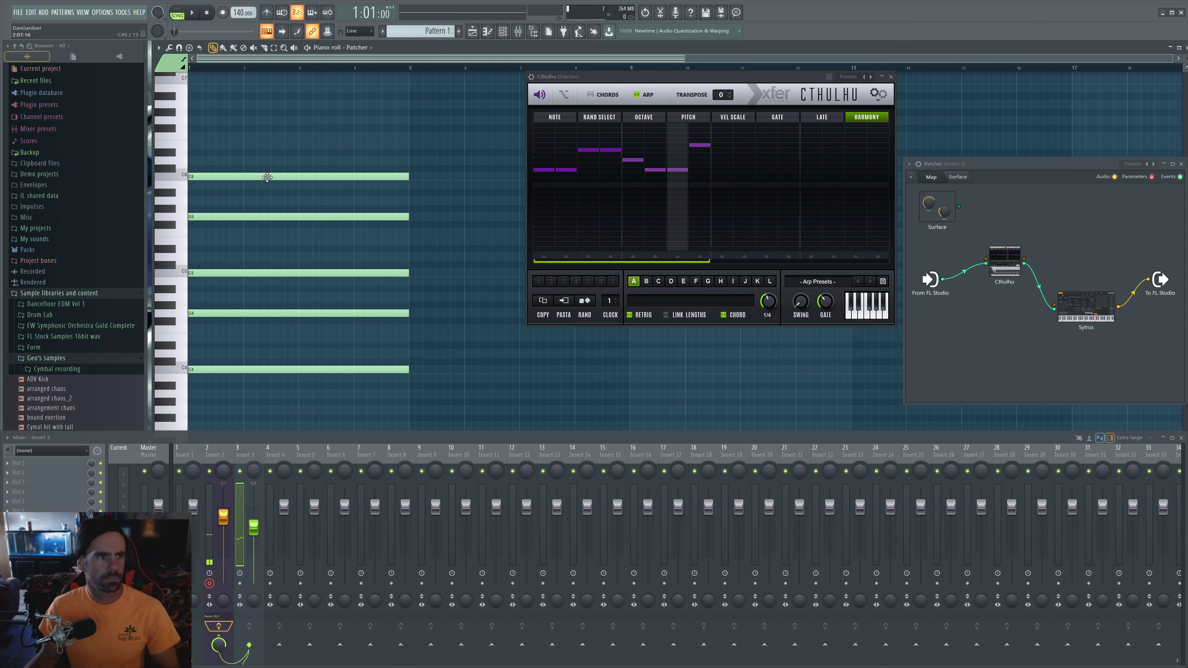
{"action": "key", "text": "space"}
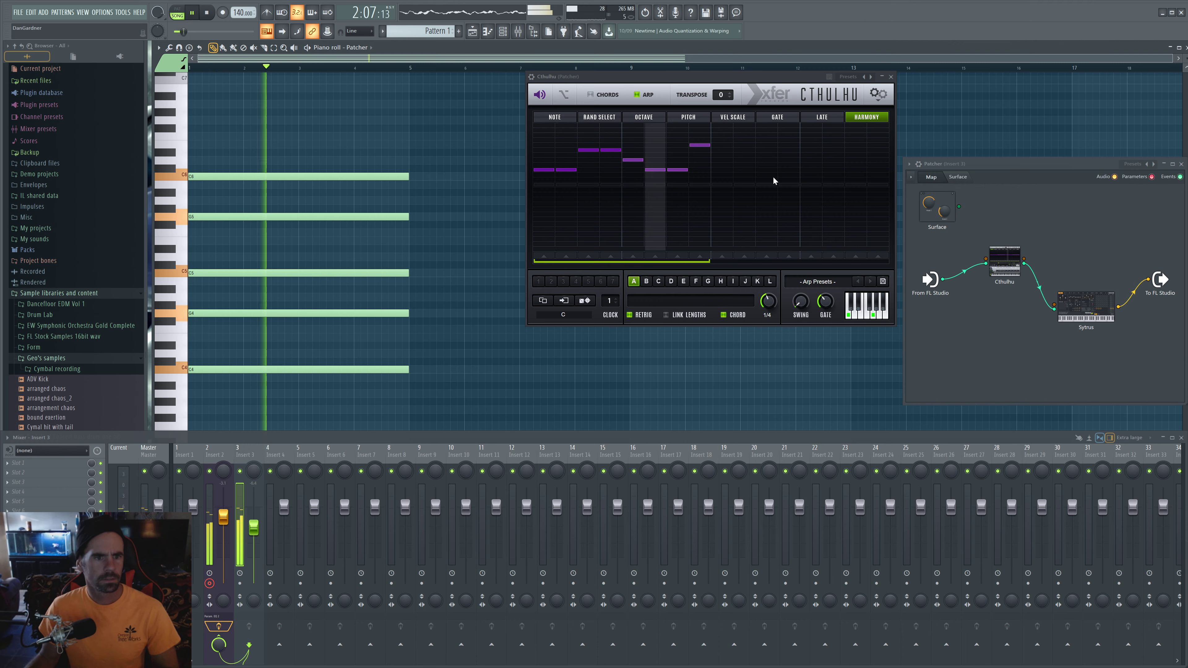
{"action": "key", "text": "space"}
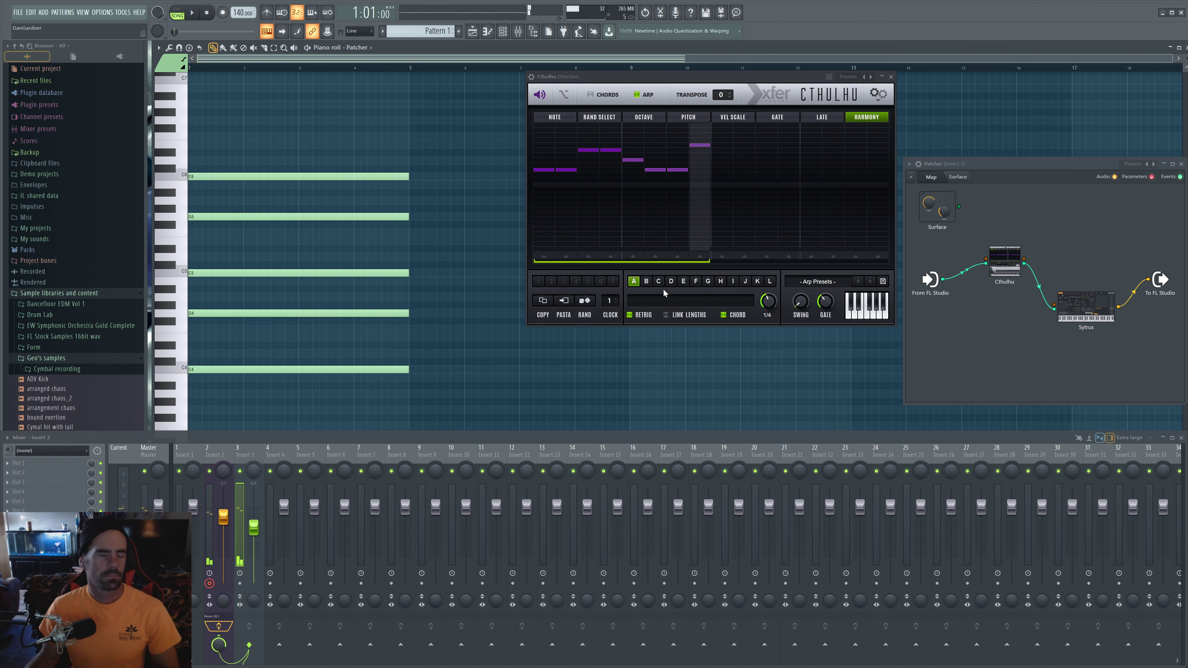
{"action": "left_click", "coordinate": [724, 315]}
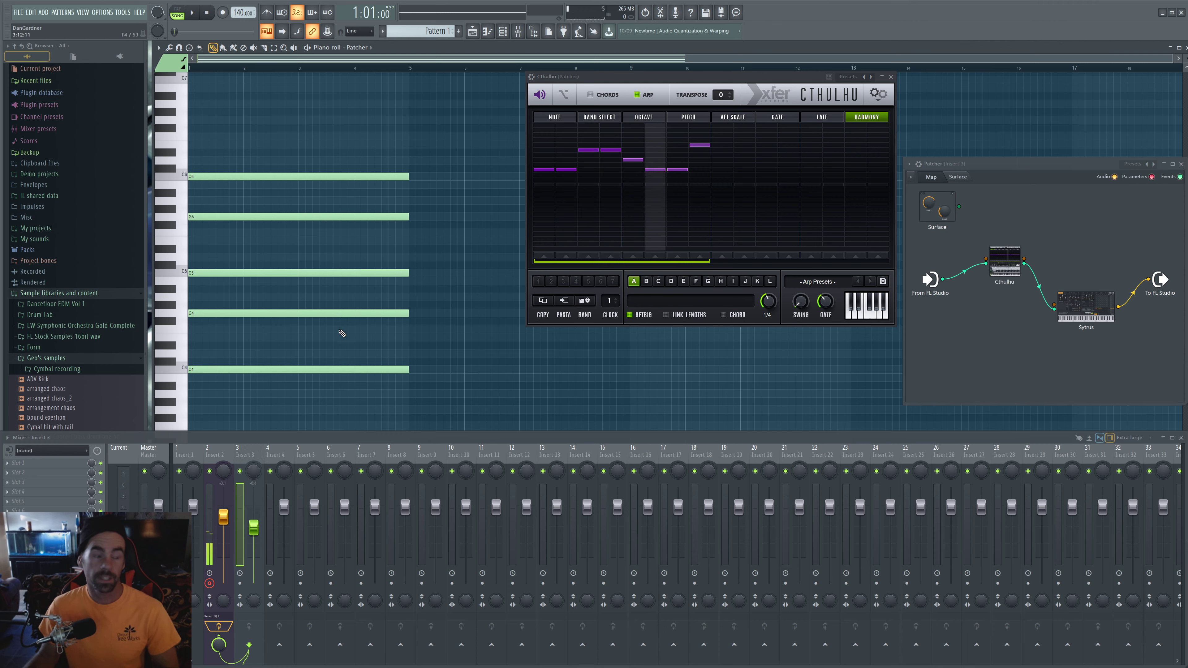
{"action": "key", "text": "space"}
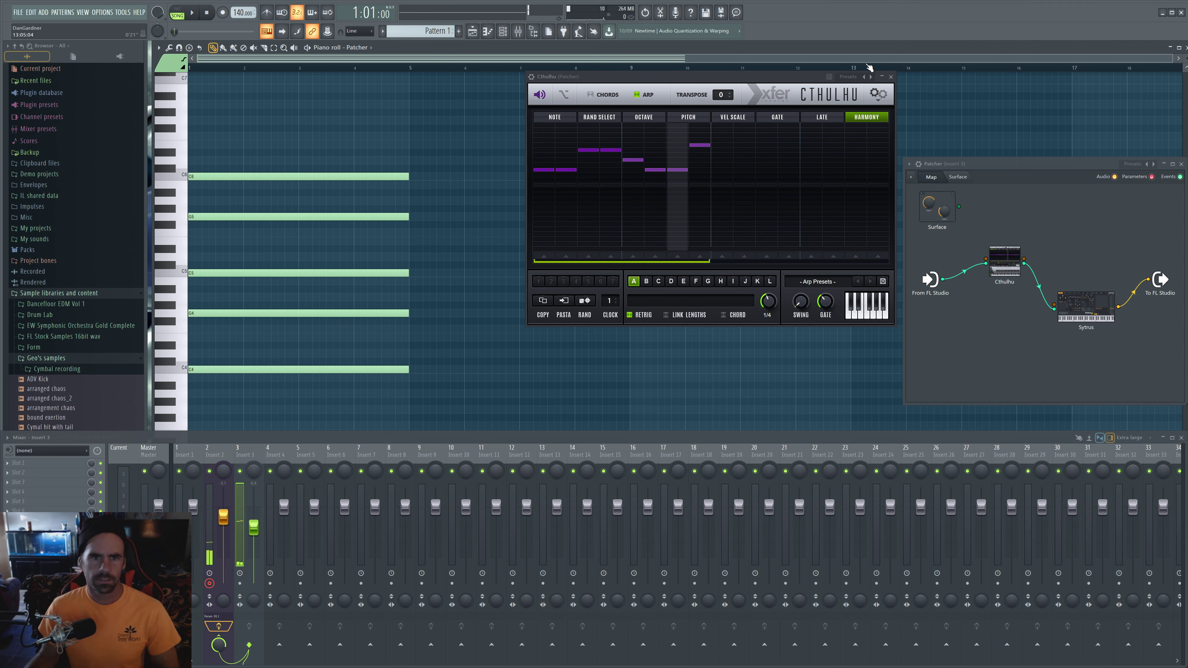
{"action": "key", "text": "space"}
Reset all eight harmony steps to the centre line and play the pattern.
{"action": "left_click_drag", "start_coordinate": [544, 190], "coordinate": [690, 186]}
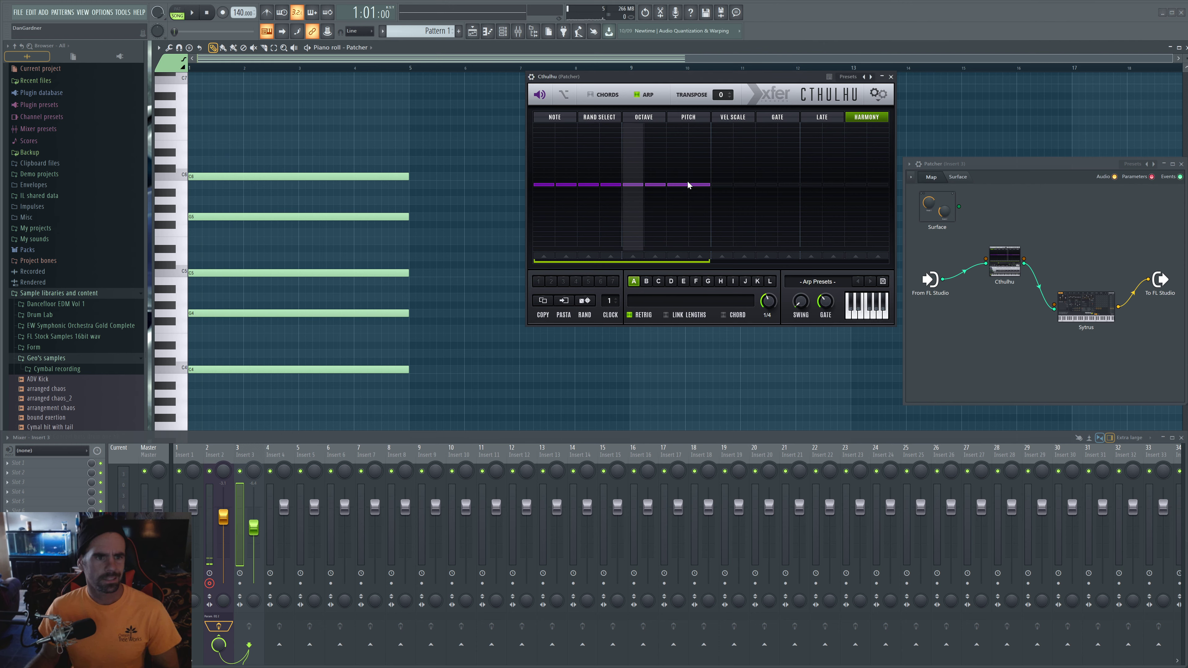
{"action": "key", "text": "space"}
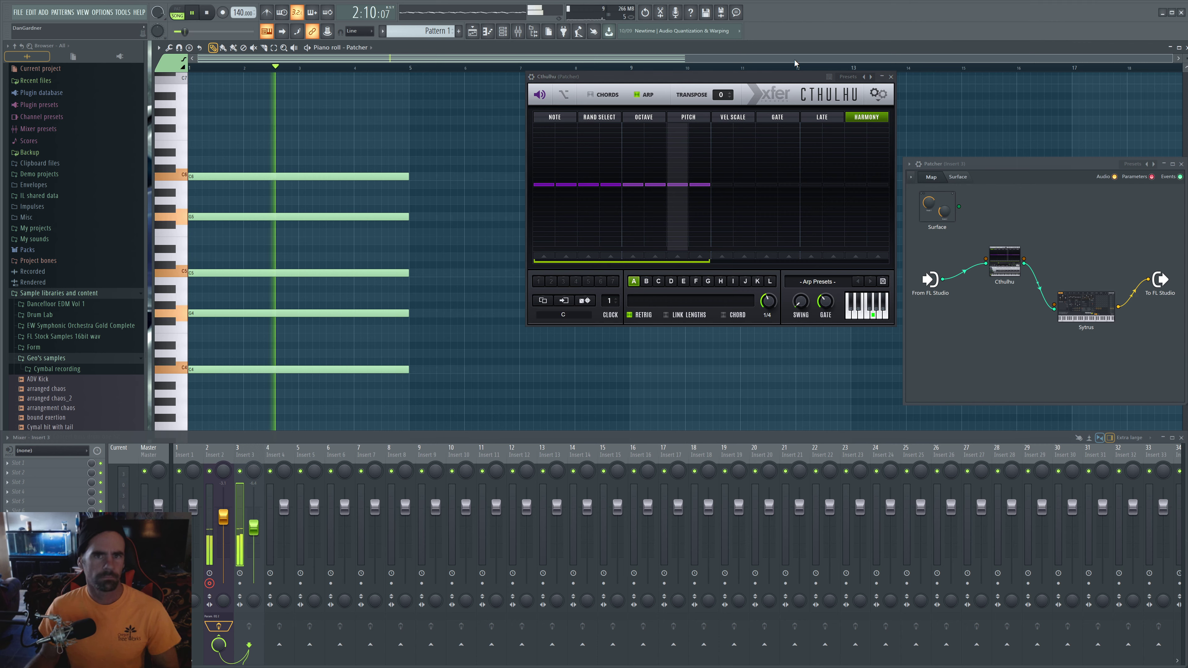
{"action": "key", "text": "space"}
{"action": "key", "text": "space"}
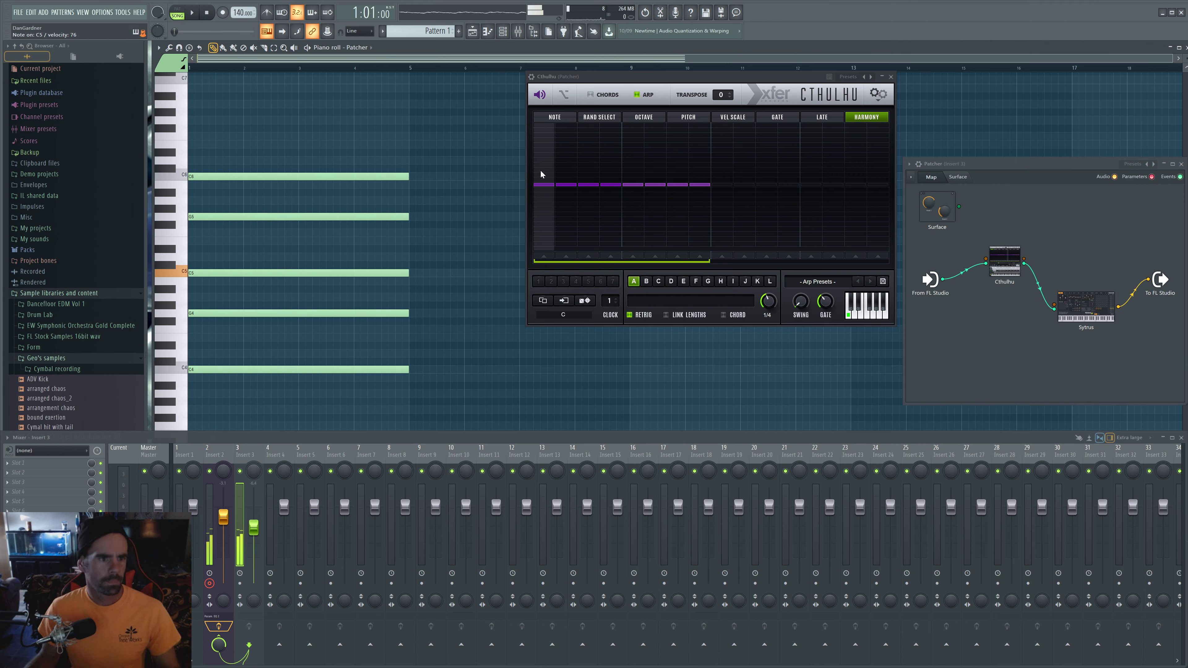
Raise the eight harmony steps above the centre line, climbing slightly from step 1 to step 4, and play the pattern.
{"action": "left_click_drag", "start_coordinate": [544, 175], "coordinate": [696, 170]}
{"action": "key", "text": "space"}
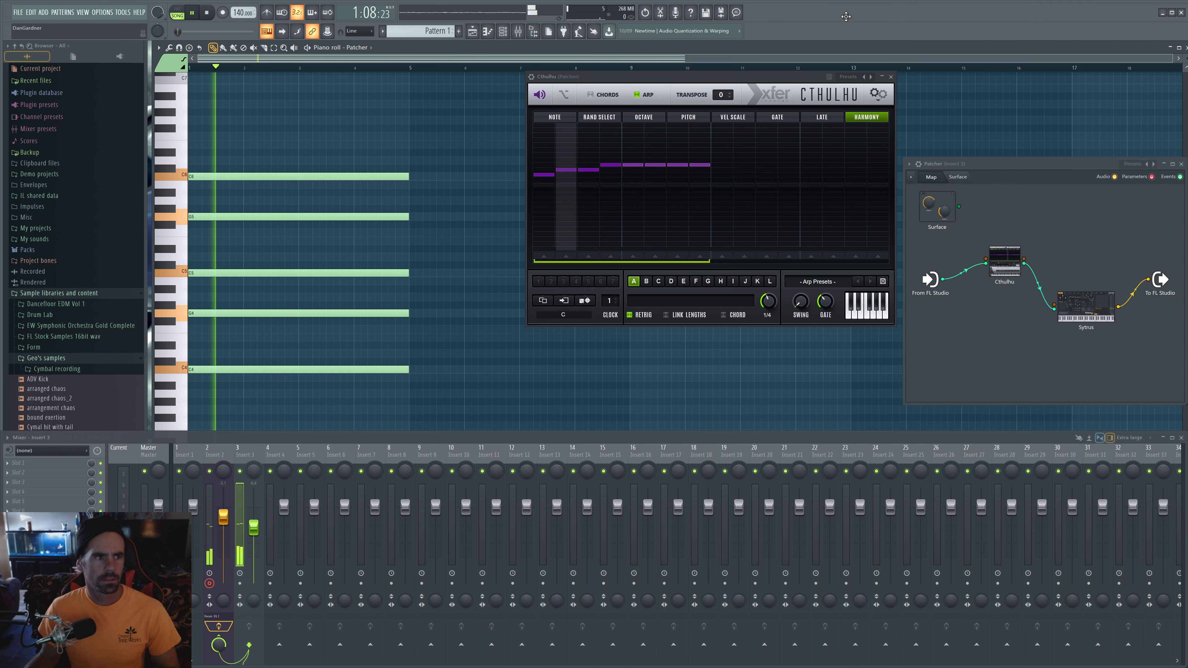
{"action": "key", "text": "space"}
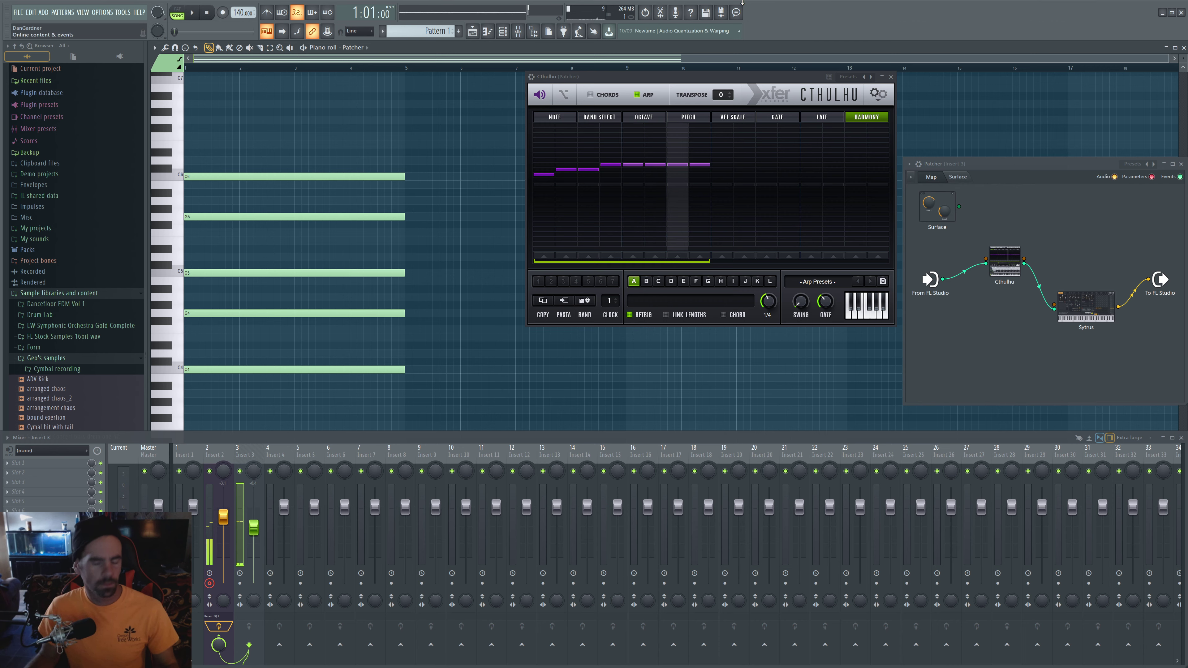
{"action": "key", "text": "space"}
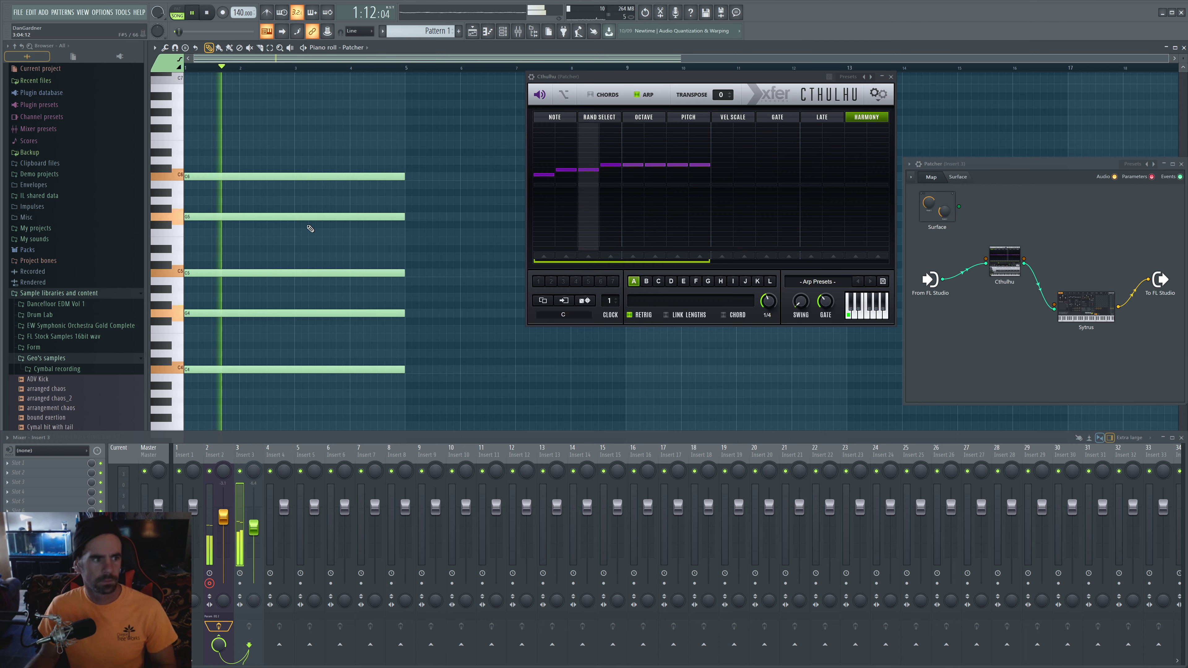
{"action": "key", "text": "space"}
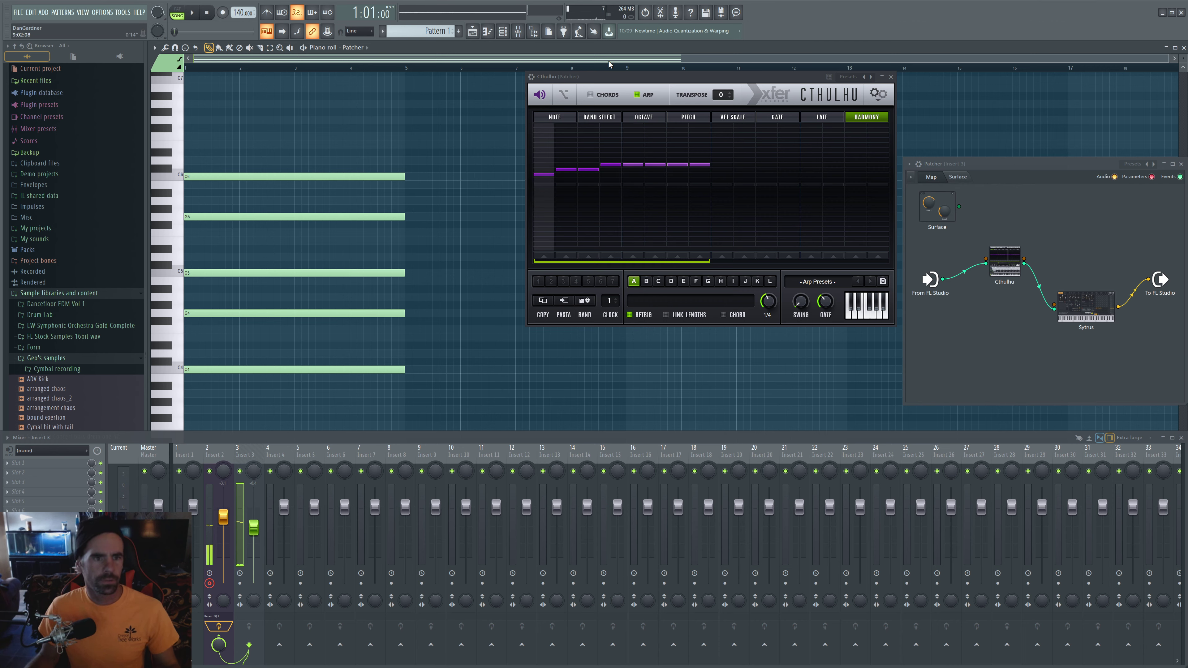
Turn on the arpeggiator's Chord option and play the pattern twice with the raised harmony steps.
{"action": "left_click", "coordinate": [735, 316]}
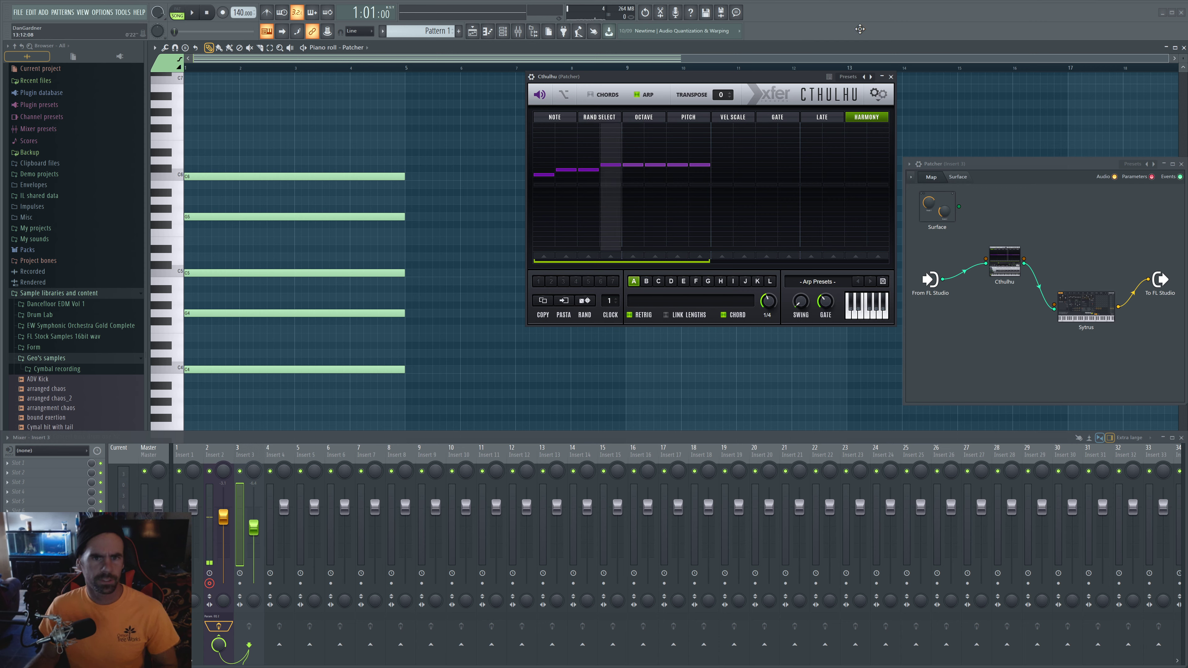
{"action": "key", "text": "space"}
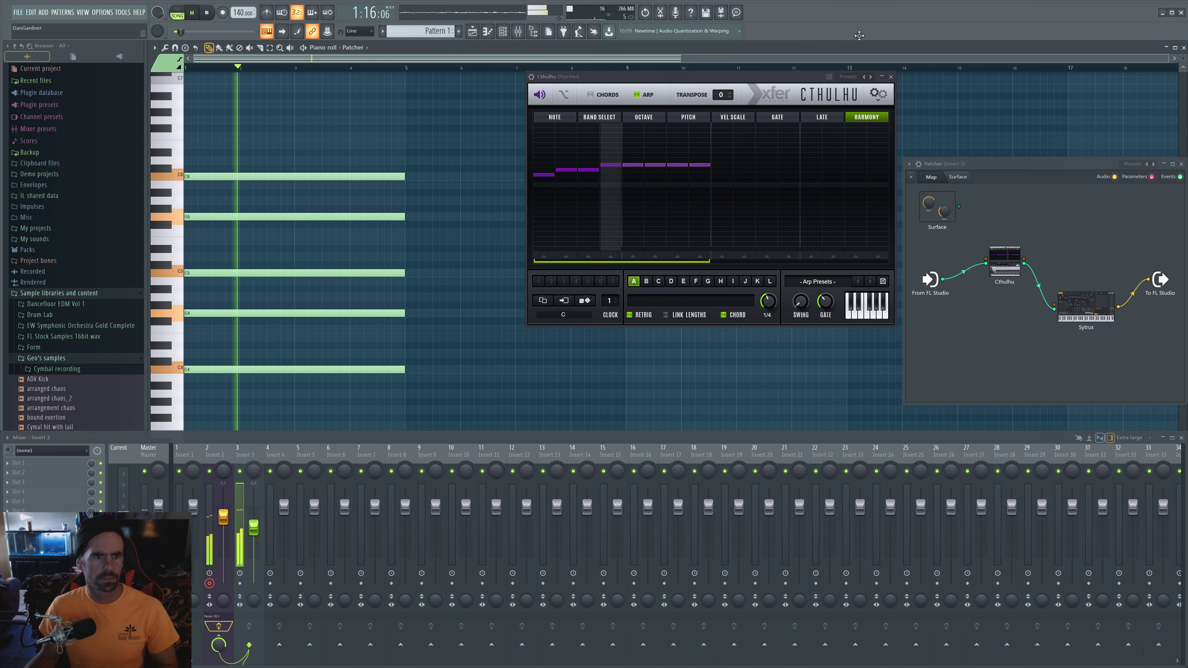
{"action": "key", "text": "space"}
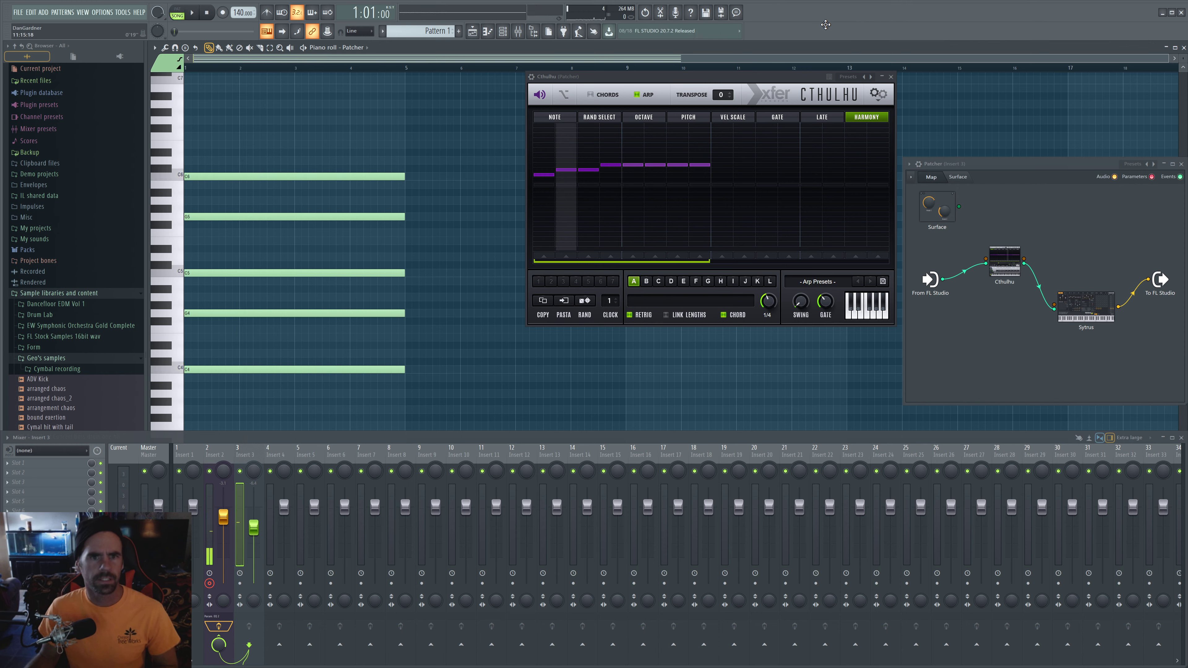
{"action": "key", "text": "space"}
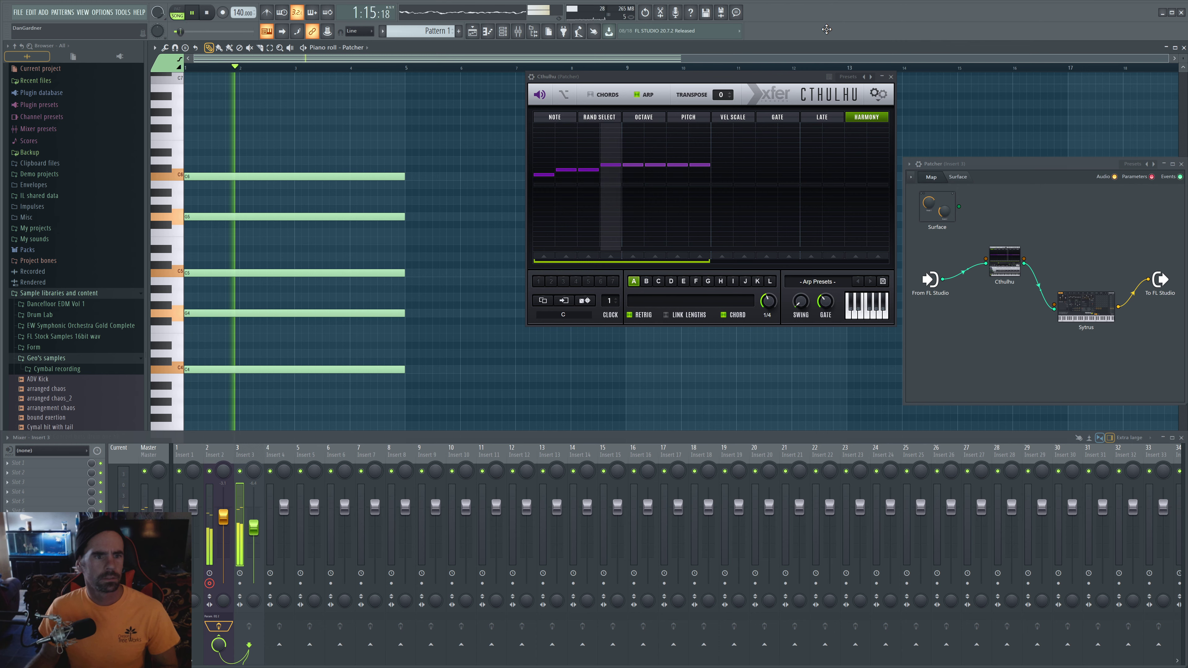
{"action": "key", "text": "space"}
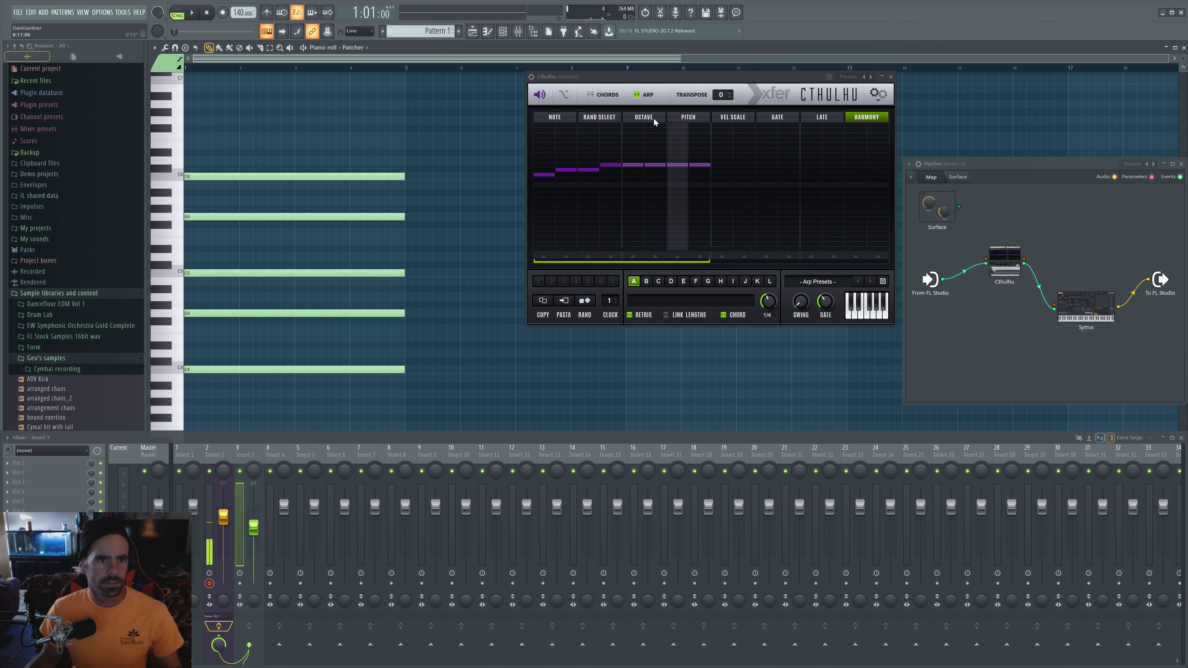
In the pitch lane, draw steps 1 to 4 rising above the centre line and extend the lane to four steps.
{"action": "left_click", "coordinate": [691, 119]}
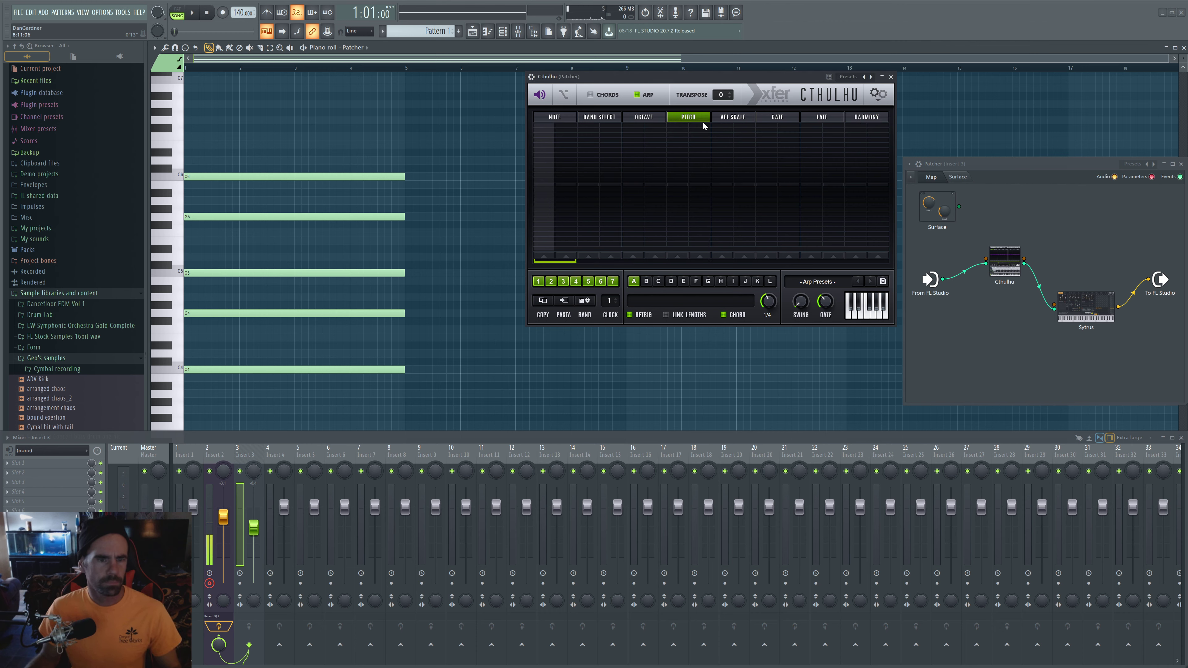
{"action": "left_click", "coordinate": [544, 175]}
{"action": "left_click_drag", "start_coordinate": [566, 170], "coordinate": [607, 155]}
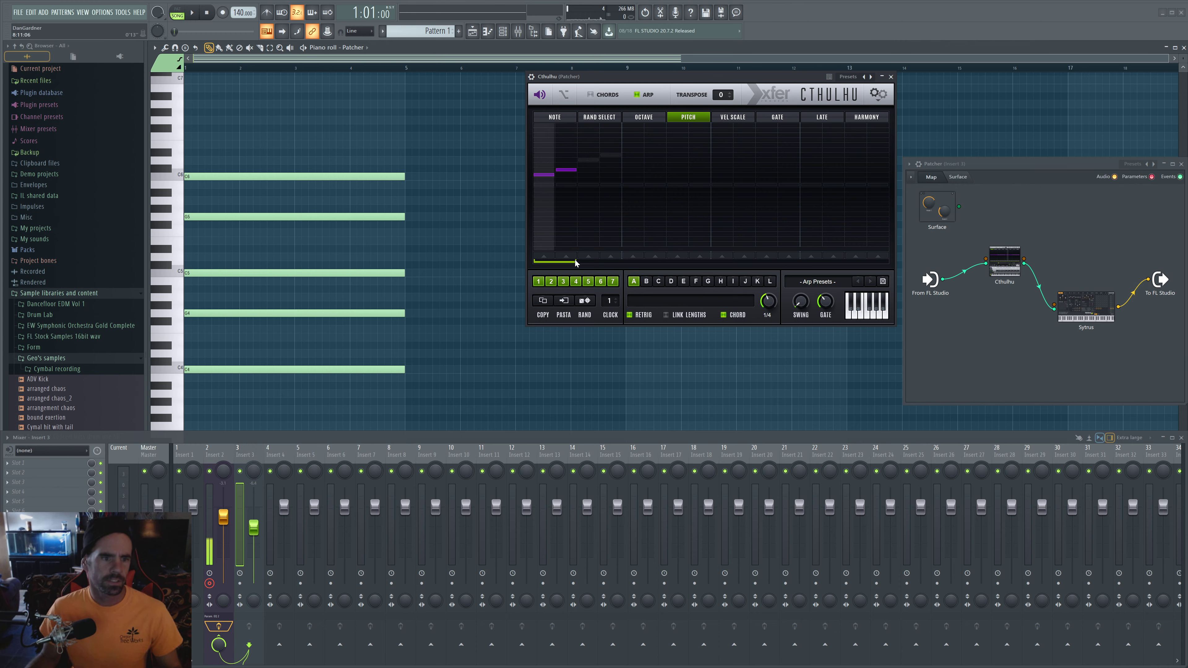
{"action": "left_click_drag", "start_coordinate": [577, 262], "coordinate": [601, 264]}
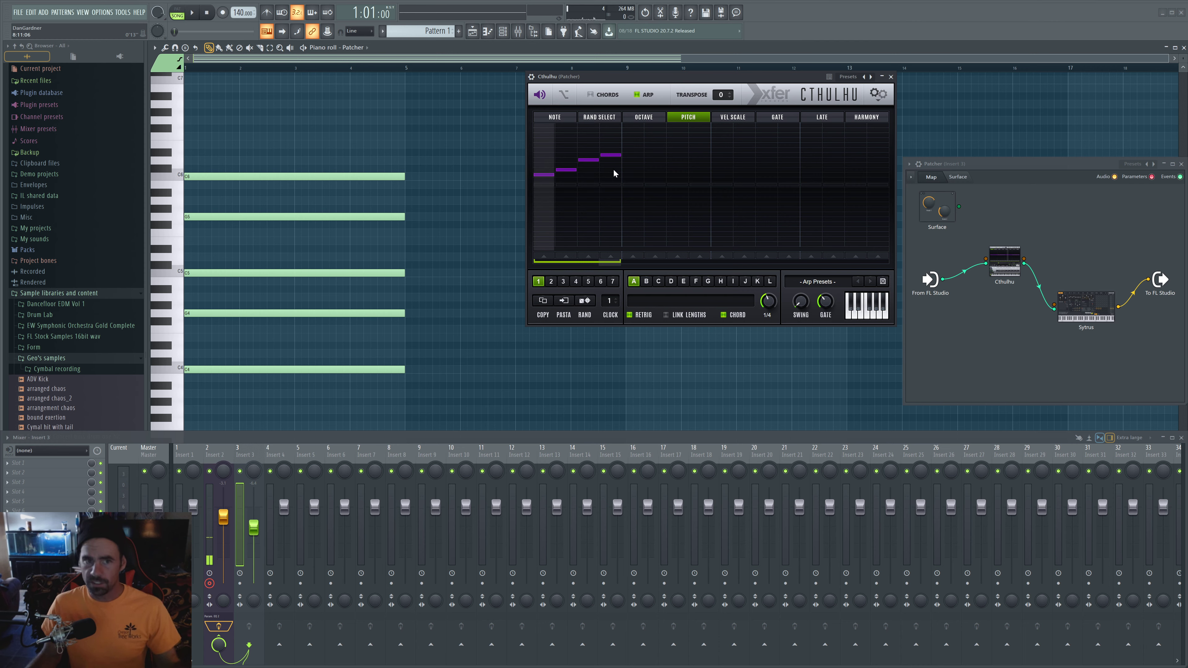
Toggle the pitch lane's note switches 1 to 7 until all seven are off.
{"action": "left_click_drag", "start_coordinate": [554, 287], "coordinate": [623, 284]}
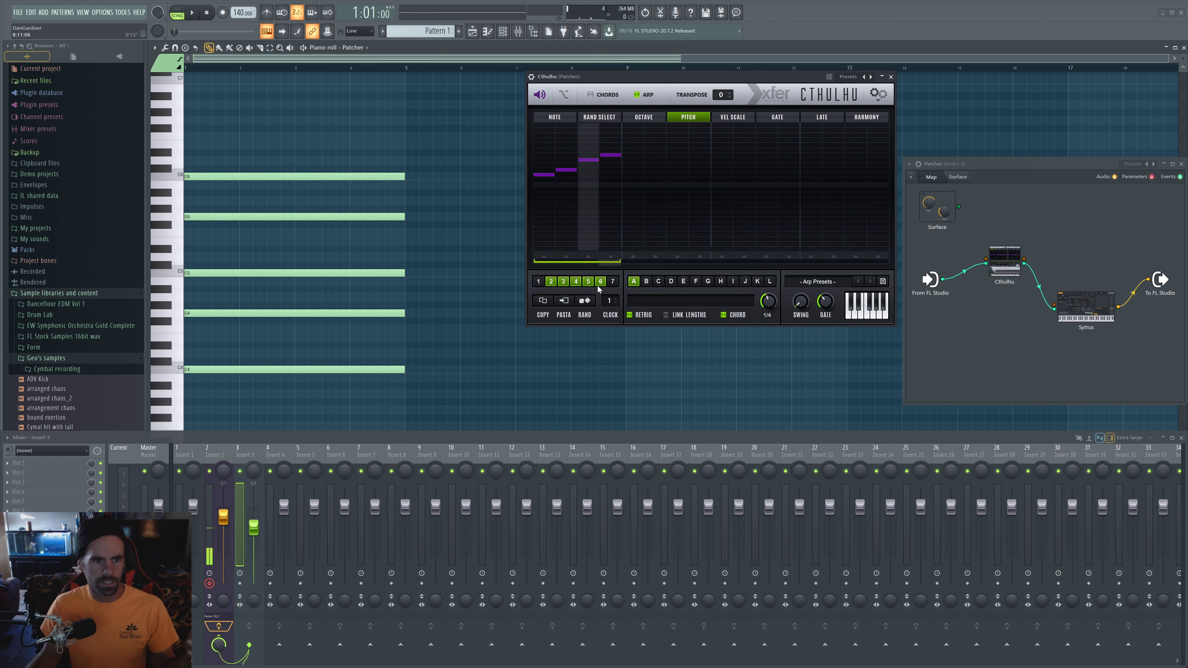
{"action": "left_click_drag", "start_coordinate": [611, 288], "coordinate": [575, 287]}
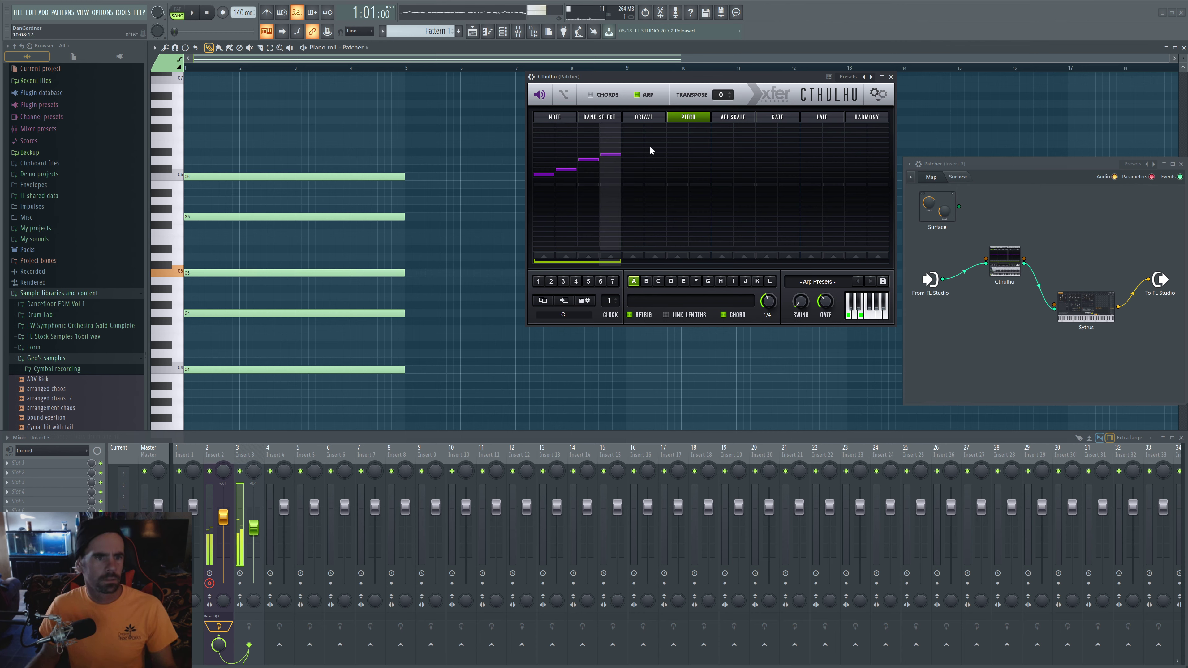
Set all eight note lane steps to note 1, and raise pitch lane step 2 to the maximum.
{"action": "left_click", "coordinate": [558, 118]}
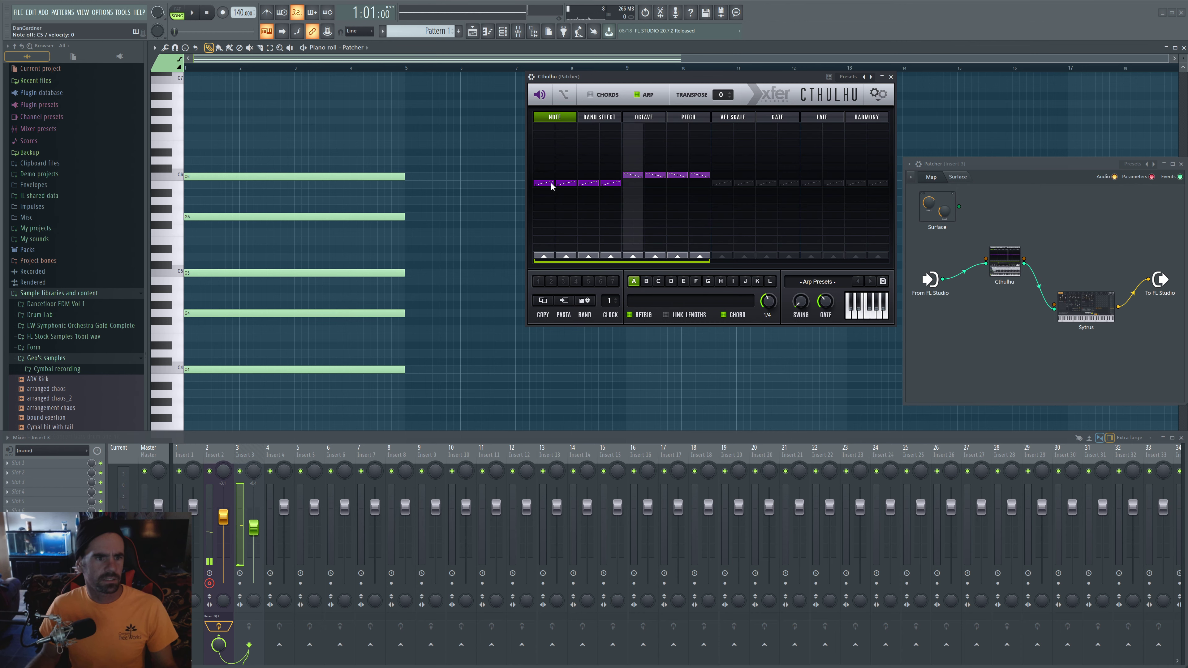
{"action": "left_click_drag", "start_coordinate": [543, 247], "coordinate": [702, 248]}
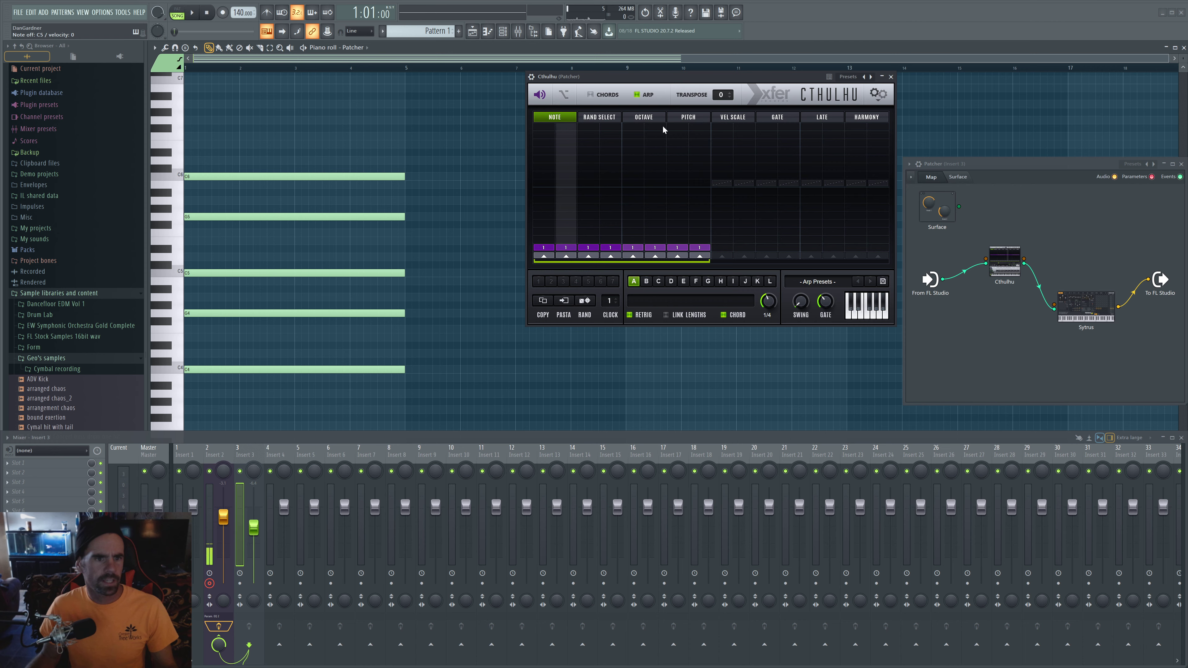
{"action": "left_click", "coordinate": [689, 117]}
{"action": "mouse_move", "coordinate": [544, 174]}
{"action": "left_mouse_down"}
{"action": "mouse_move", "coordinate": [566, 125]}
{"action": "mouse_move", "coordinate": [589, 160]}
{"action": "mouse_move", "coordinate": [611, 154]}
{"action": "left_mouse_up"}
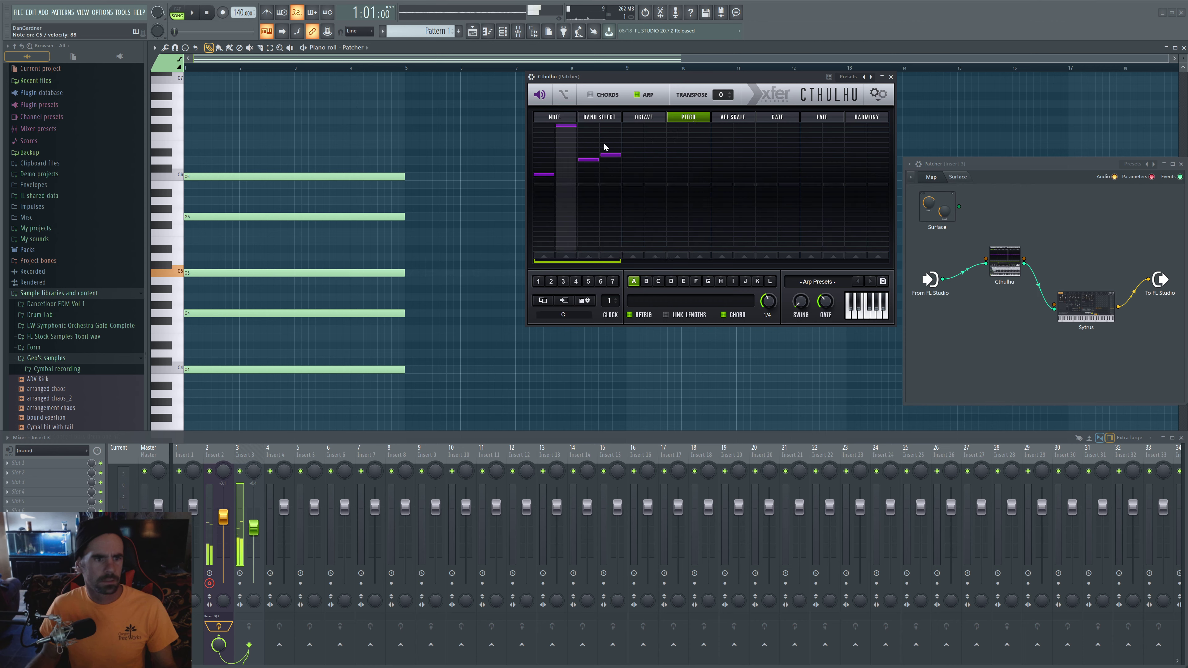
Check the other arpeggiator lanes from octave to late, and reset all eight harmony steps to the centre line.
{"action": "left_click", "coordinate": [644, 117]}
{"action": "left_click", "coordinate": [580, 118]}
{"action": "left_click", "coordinate": [555, 117]}
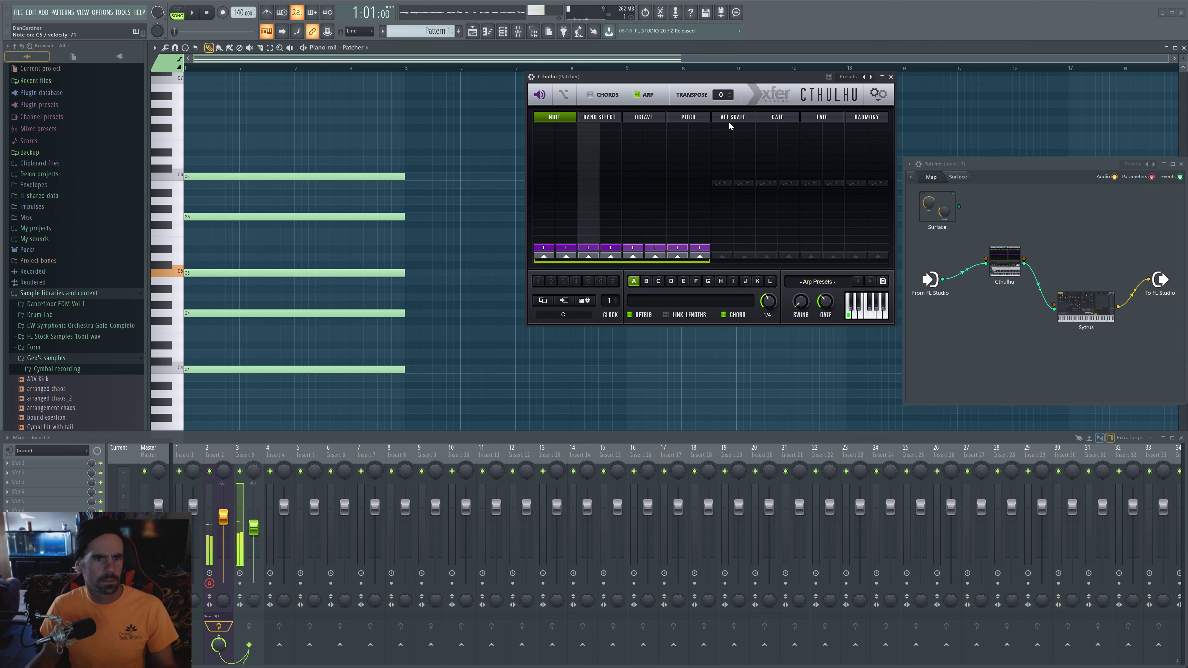
{"action": "left_click", "coordinate": [738, 117]}
{"action": "left_click", "coordinate": [773, 117]}
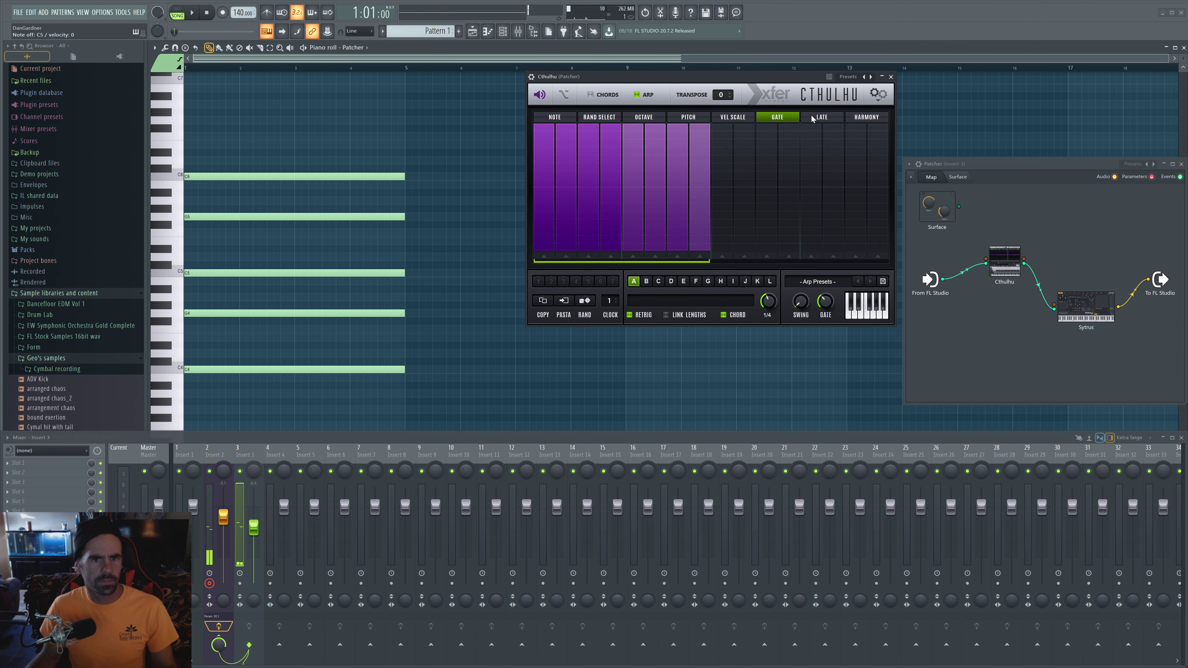
{"action": "left_click", "coordinate": [822, 117]}
{"action": "left_click", "coordinate": [866, 117]}
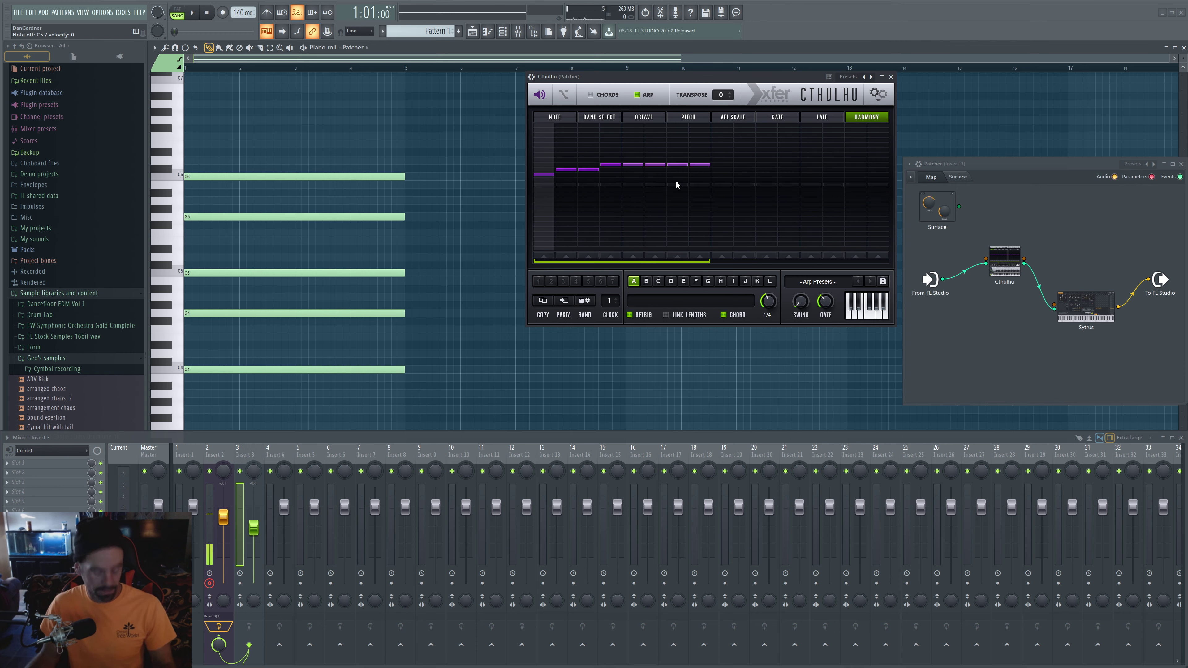
{"action": "left_click_drag", "start_coordinate": [702, 184], "coordinate": [538, 184]}
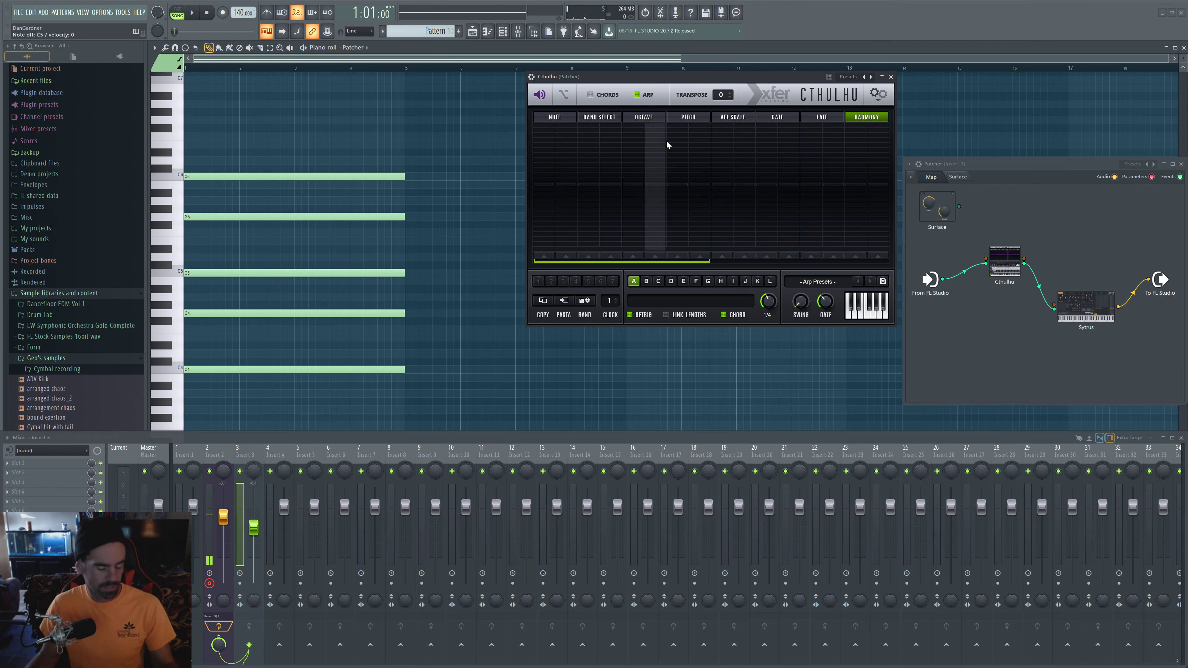
Switch on all seven note switches, 1 to 7, for the pitch lane.
{"action": "left_click", "coordinate": [651, 123]}
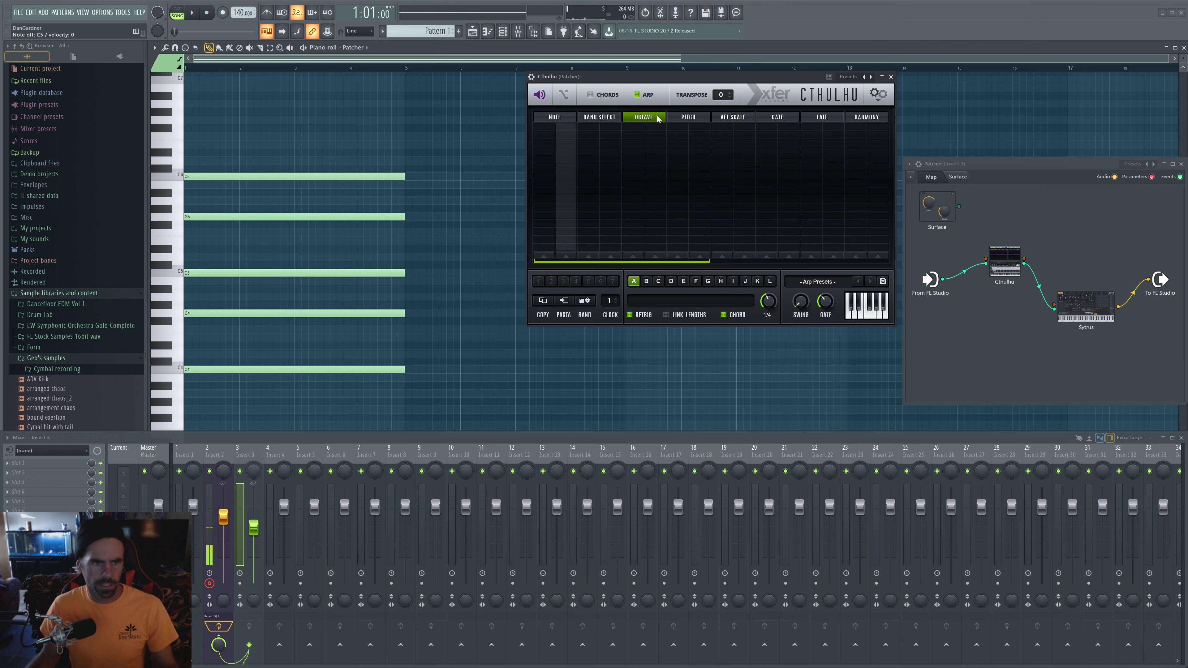
{"action": "left_click", "coordinate": [694, 120]}
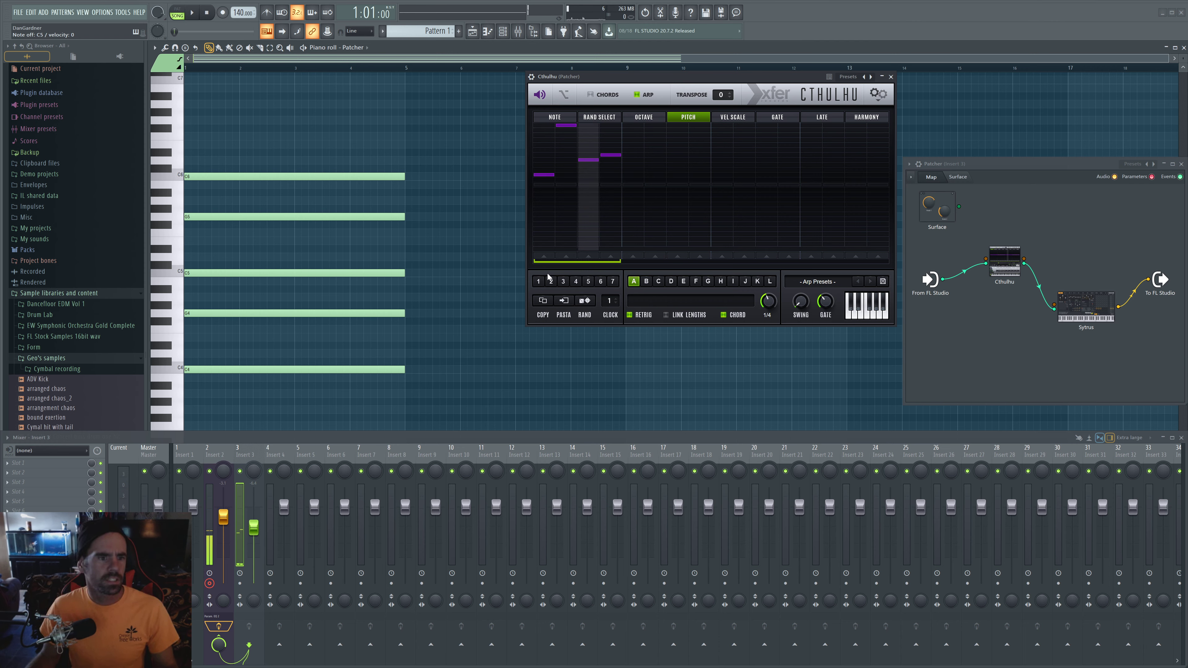
{"action": "left_click", "coordinate": [539, 281]}
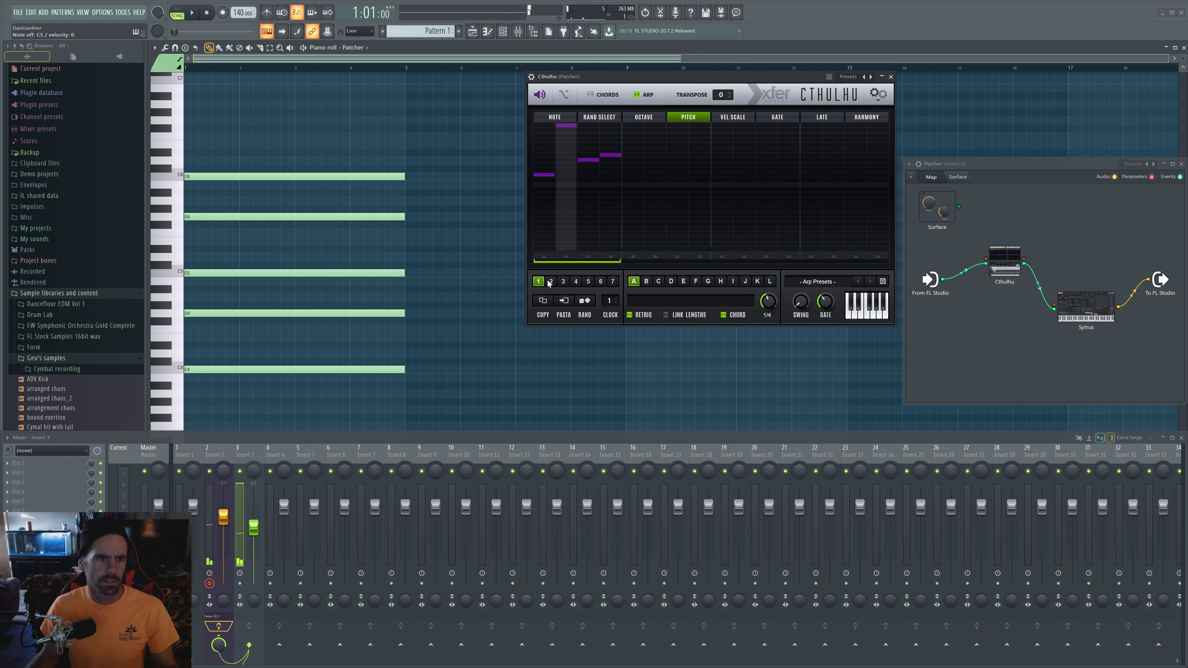
{"action": "left_click", "coordinate": [551, 282]}
{"action": "left_click", "coordinate": [563, 281]}
{"action": "left_click", "coordinate": [576, 282]}
{"action": "left_click", "coordinate": [599, 282]}
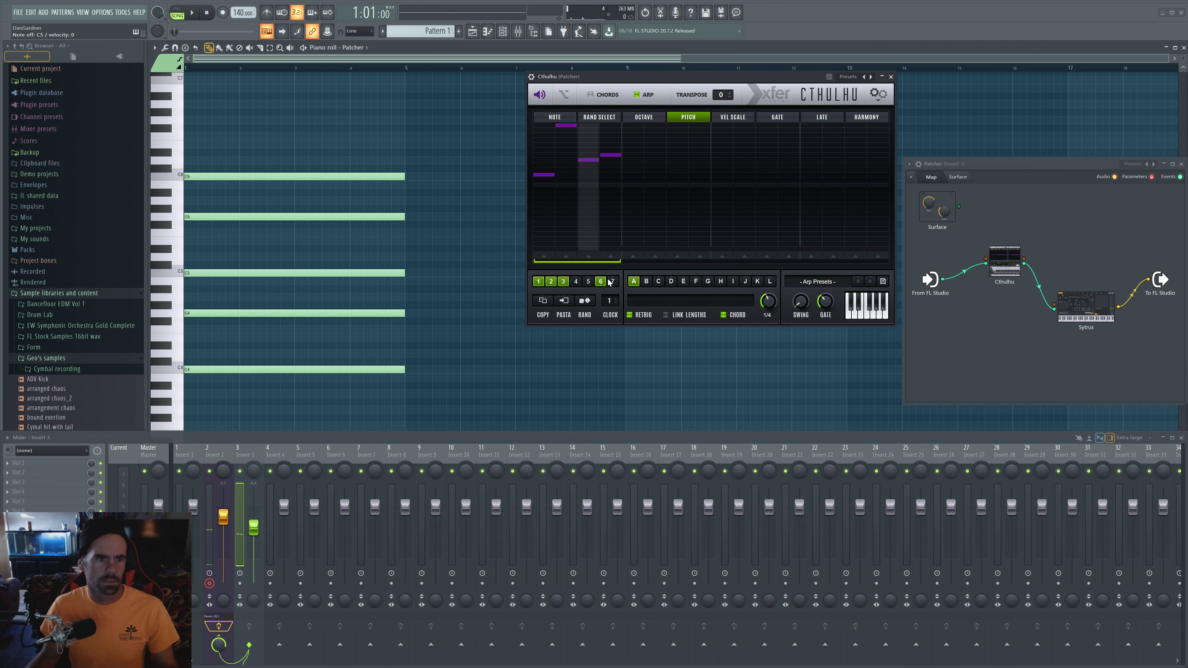
{"action": "left_click", "coordinate": [588, 281]}
{"action": "left_click", "coordinate": [613, 281]}
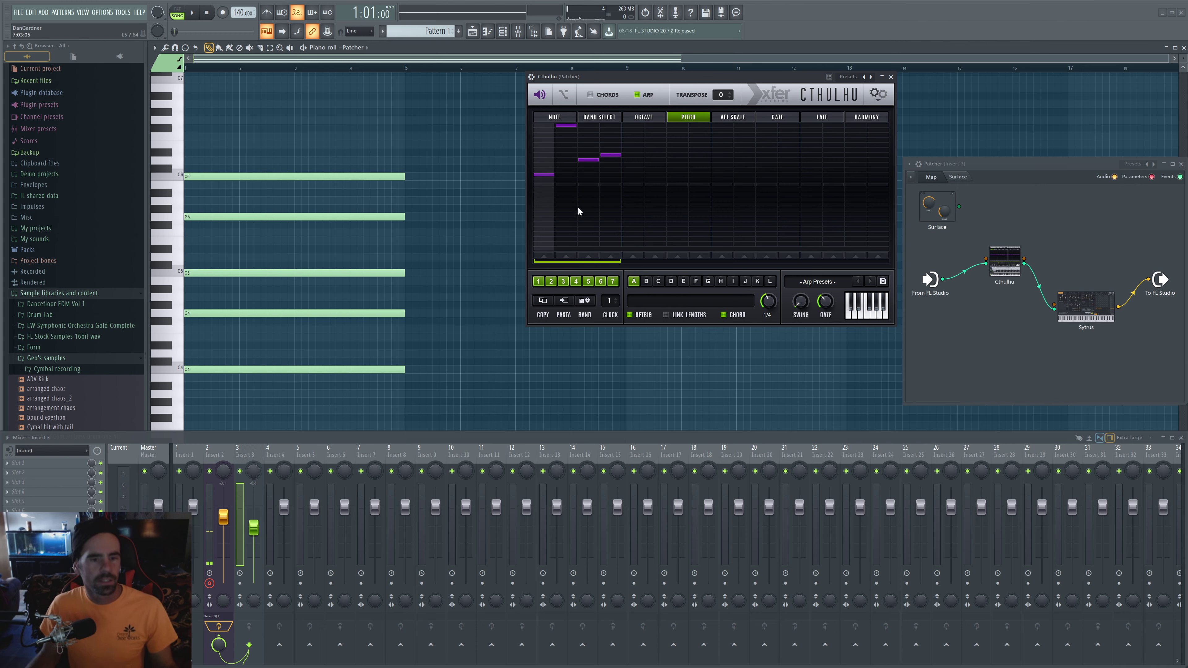
Enable Cthulhu's Chords module alongside the arpeggiator.
{"action": "left_click", "coordinate": [593, 94]}
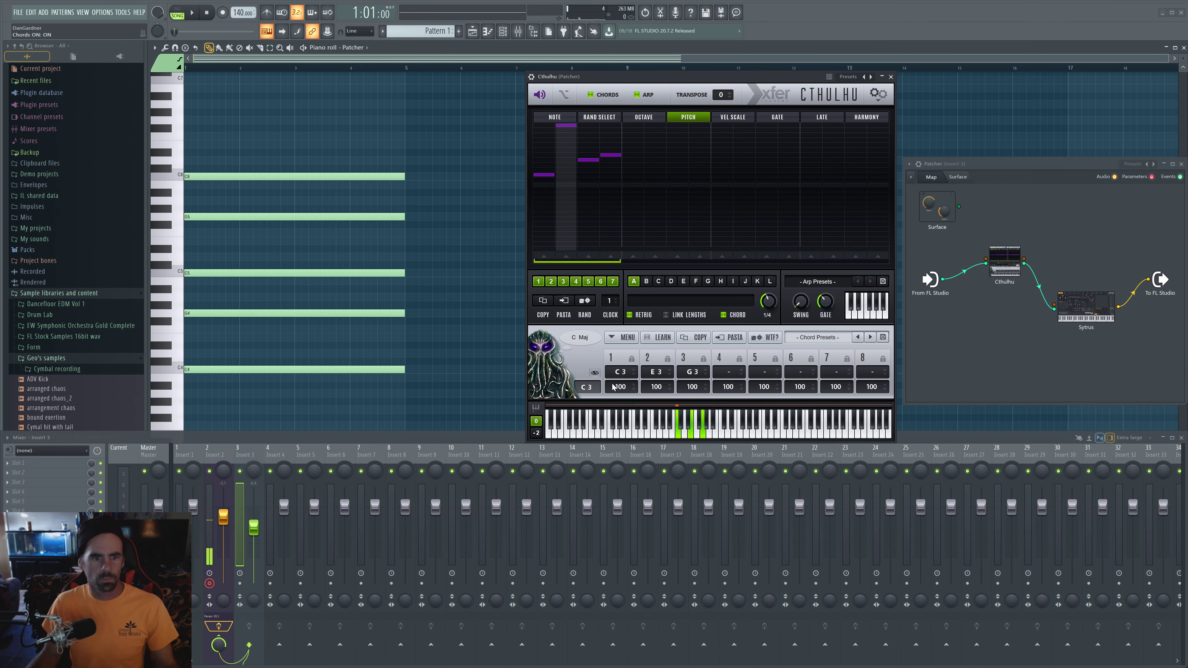